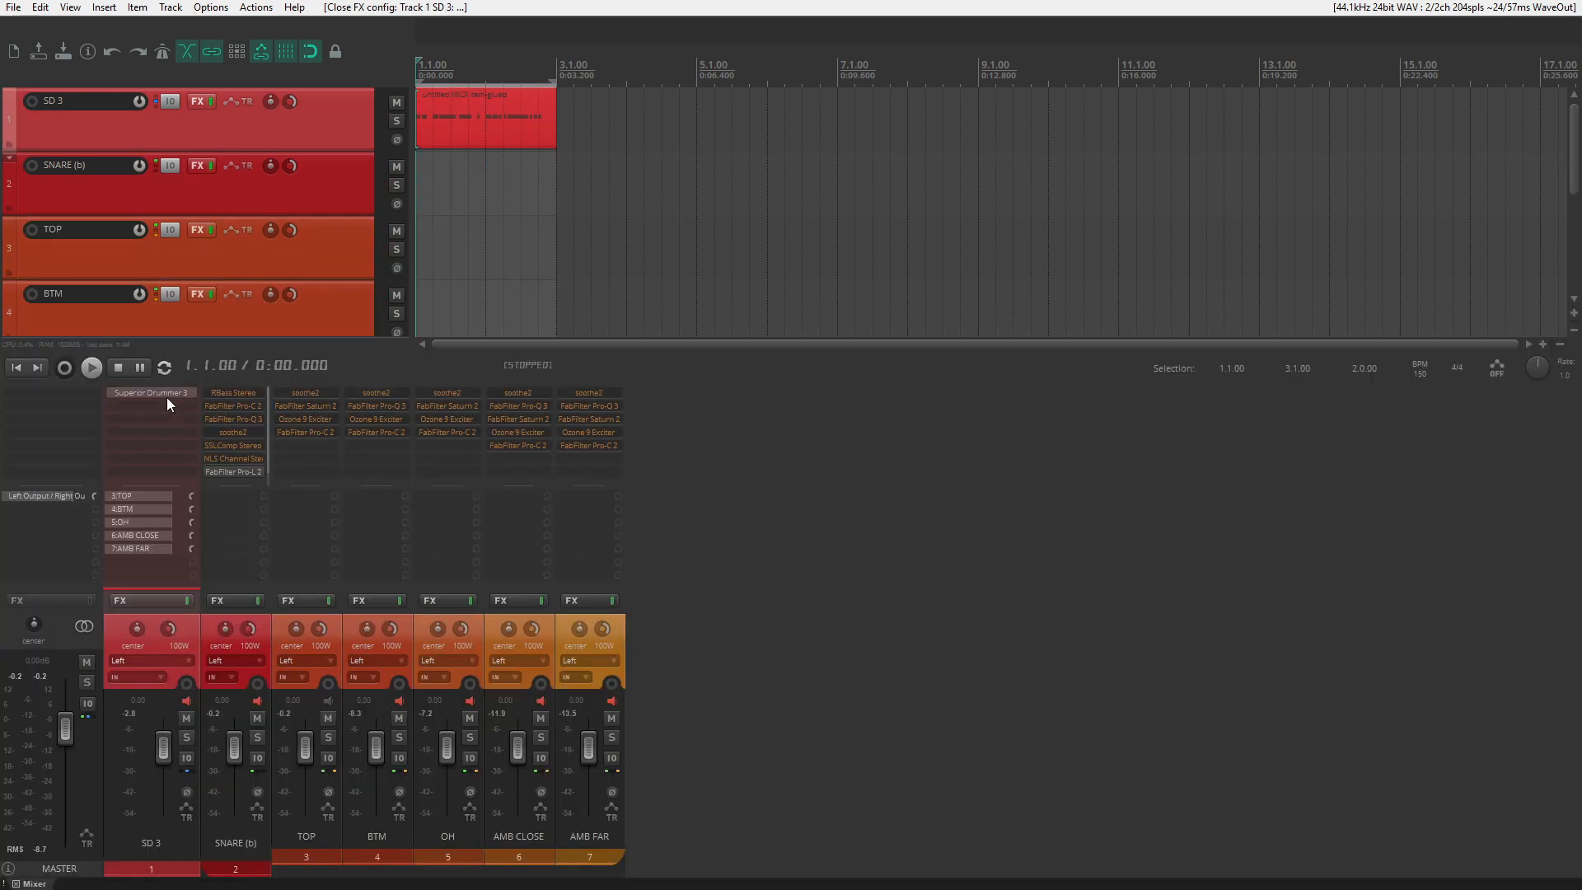
- Review the chosen snare in Superior Drummer 3 on the SD 3 track and its mixer's channel output routing, including the Amb Far channel
click(167, 394)
right_click(590, 497)
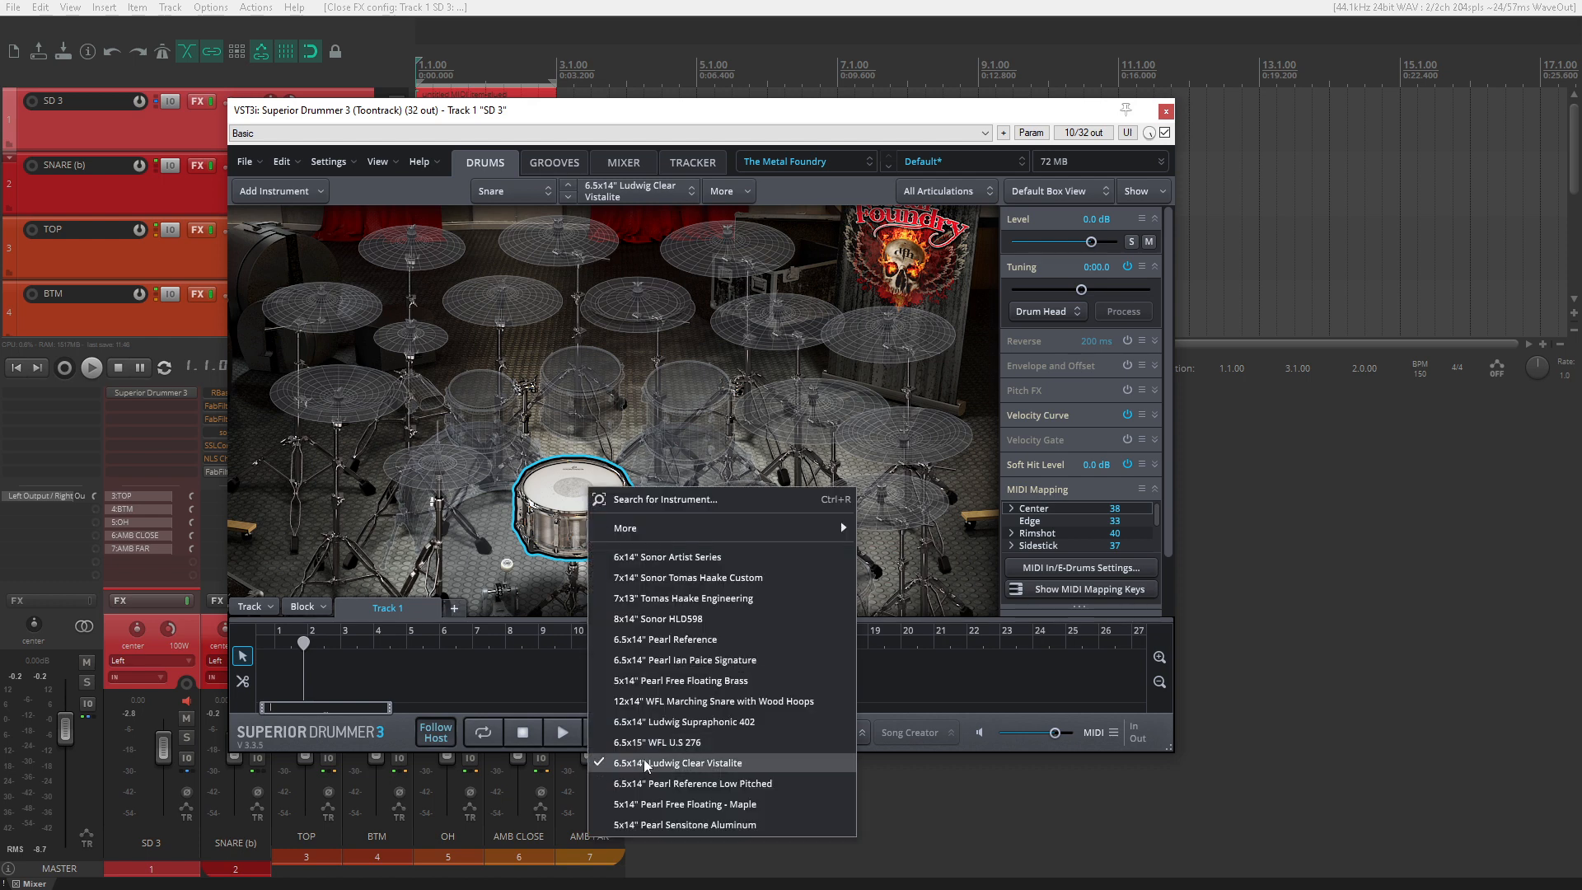
click(630, 165)
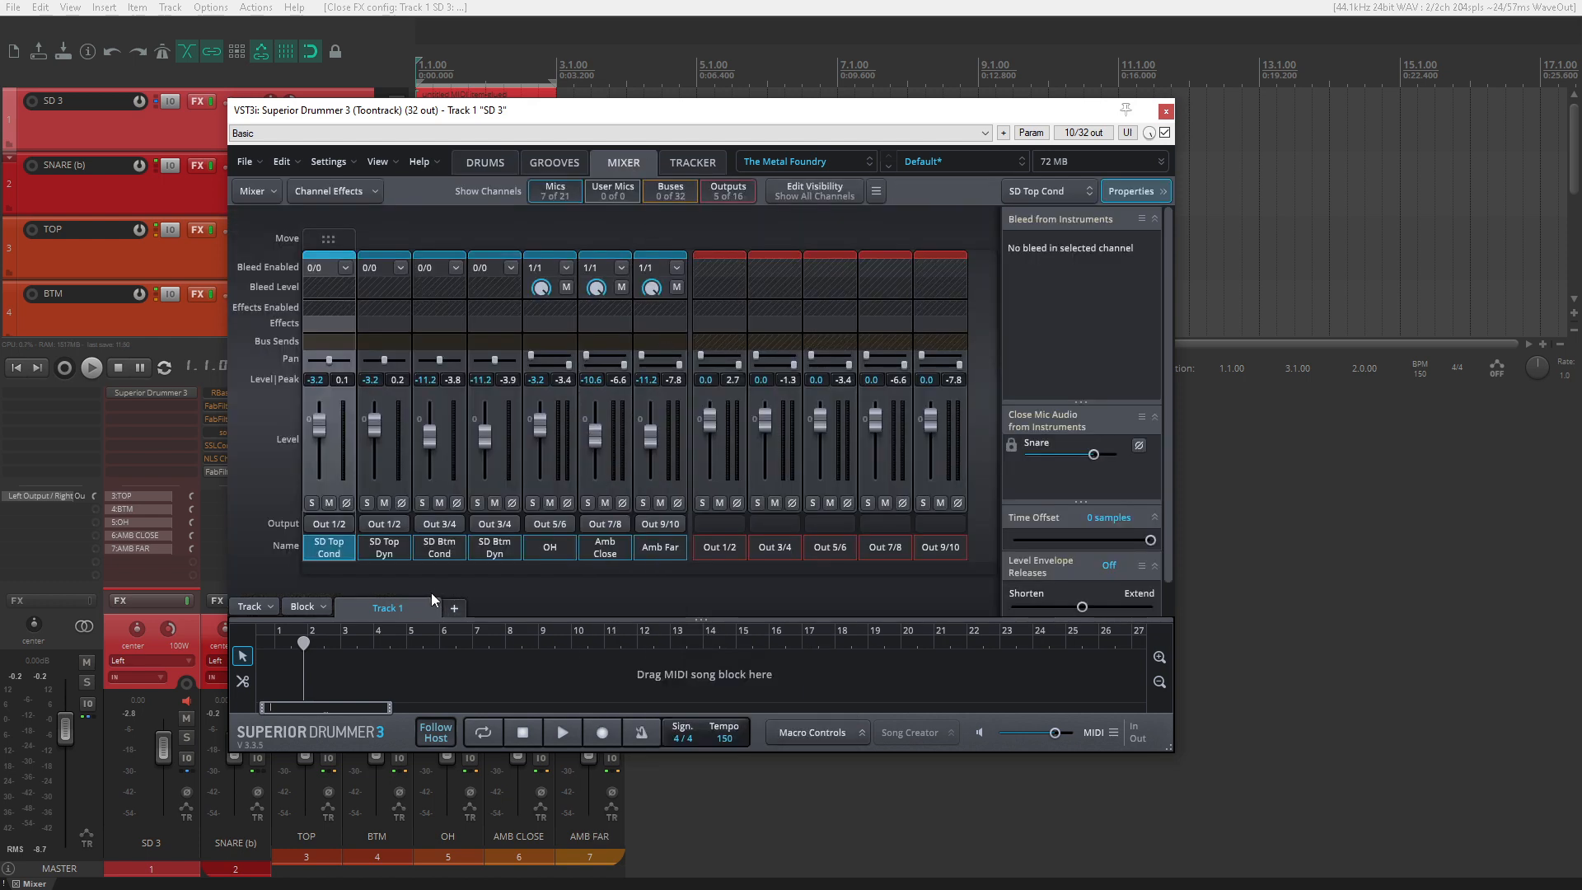
click(663, 548)
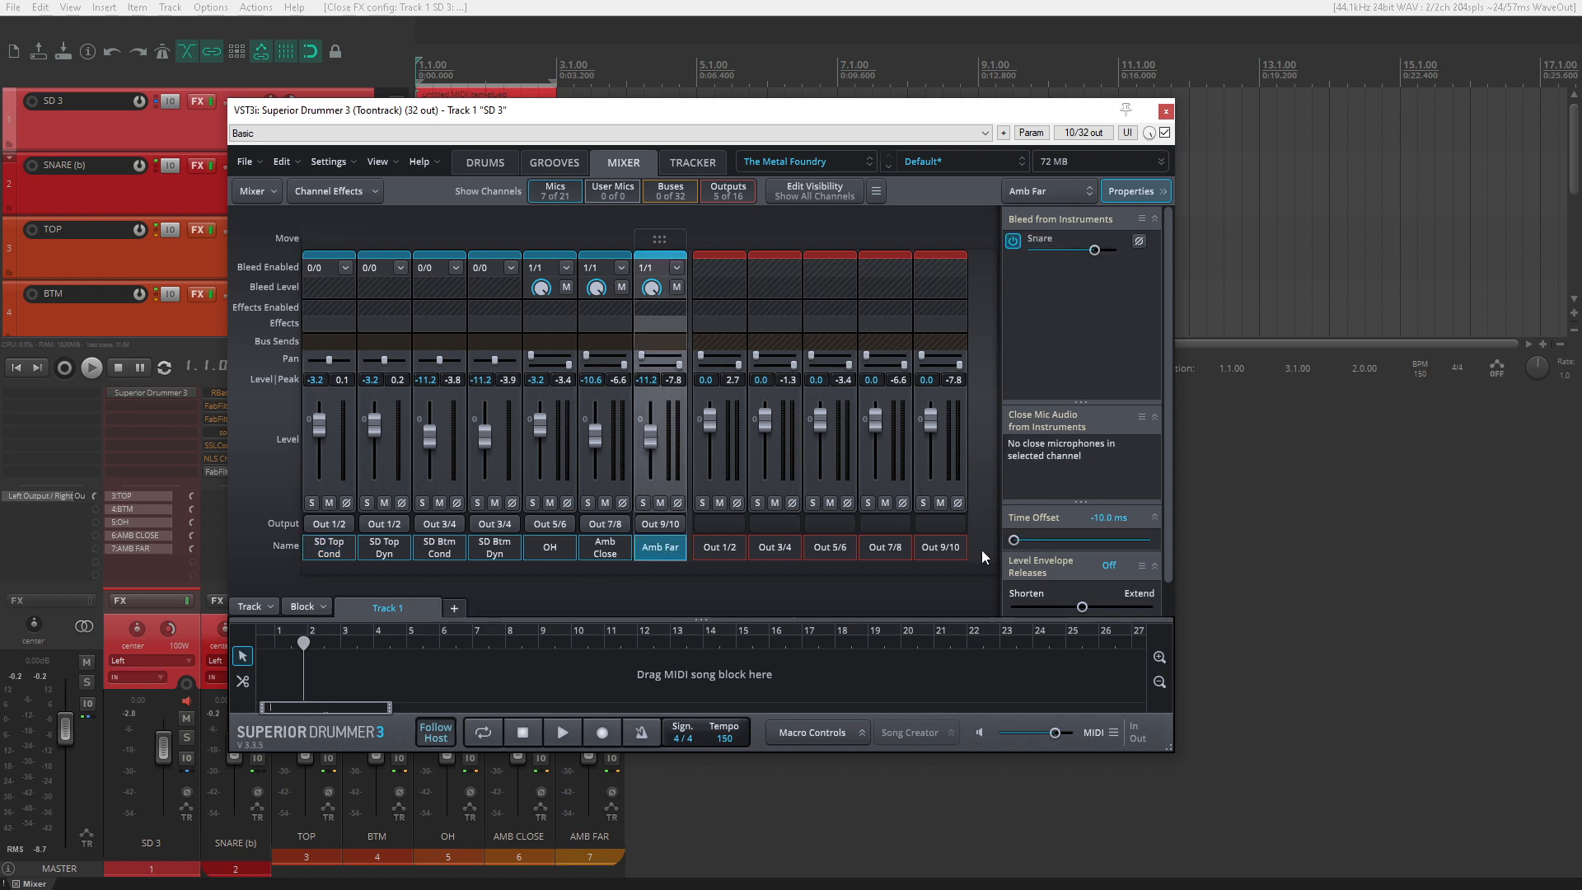
click(1164, 111)
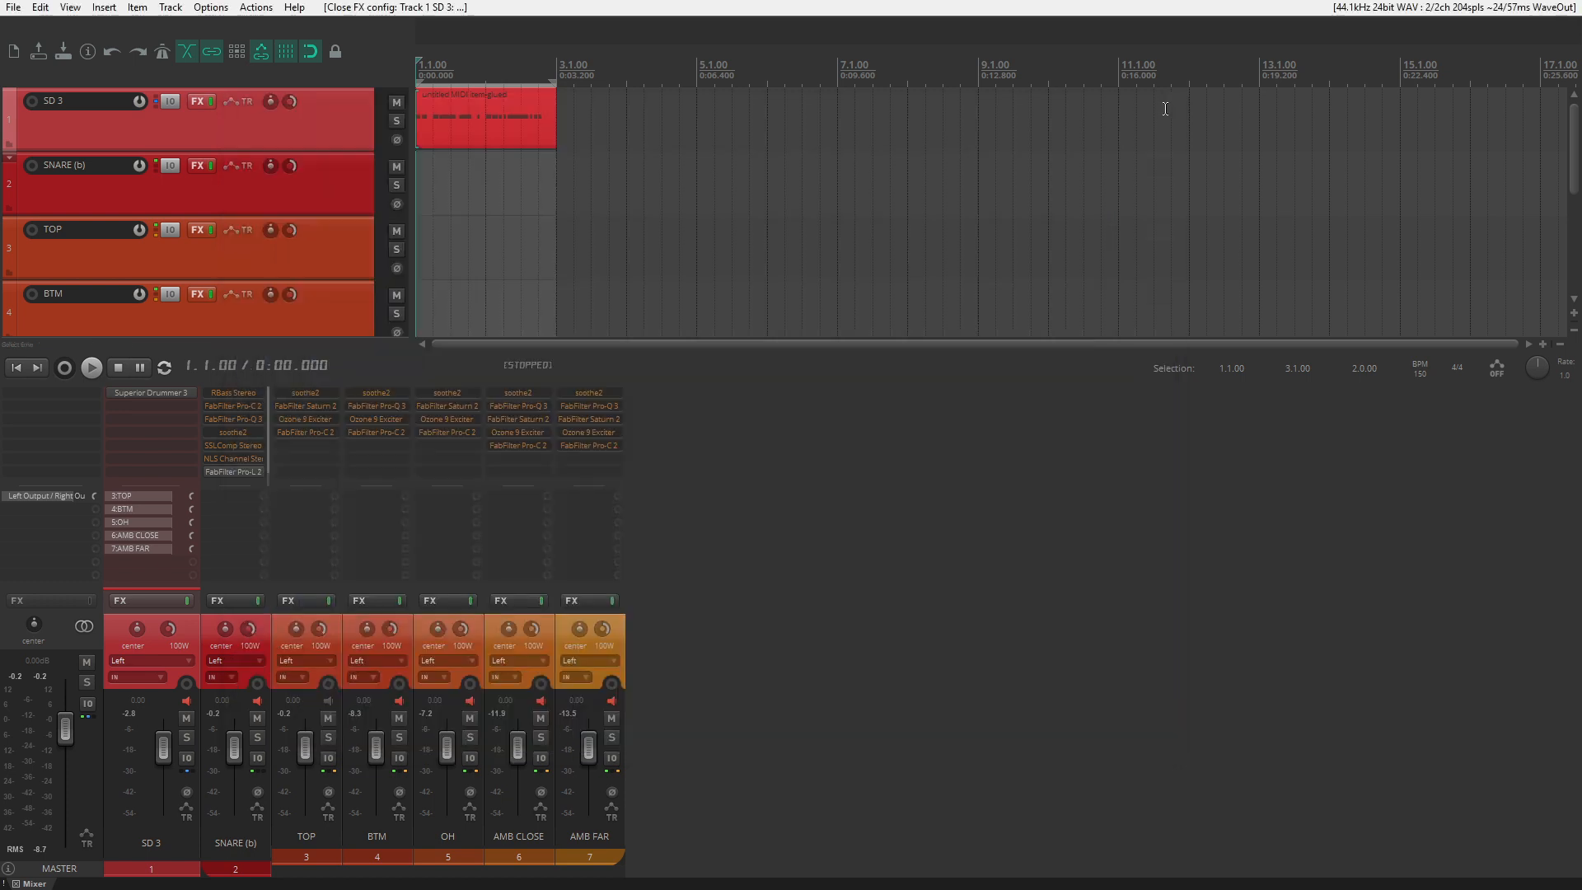
- Solo the TOP track, enable its soothe2 effect and start playback
click(328, 737)
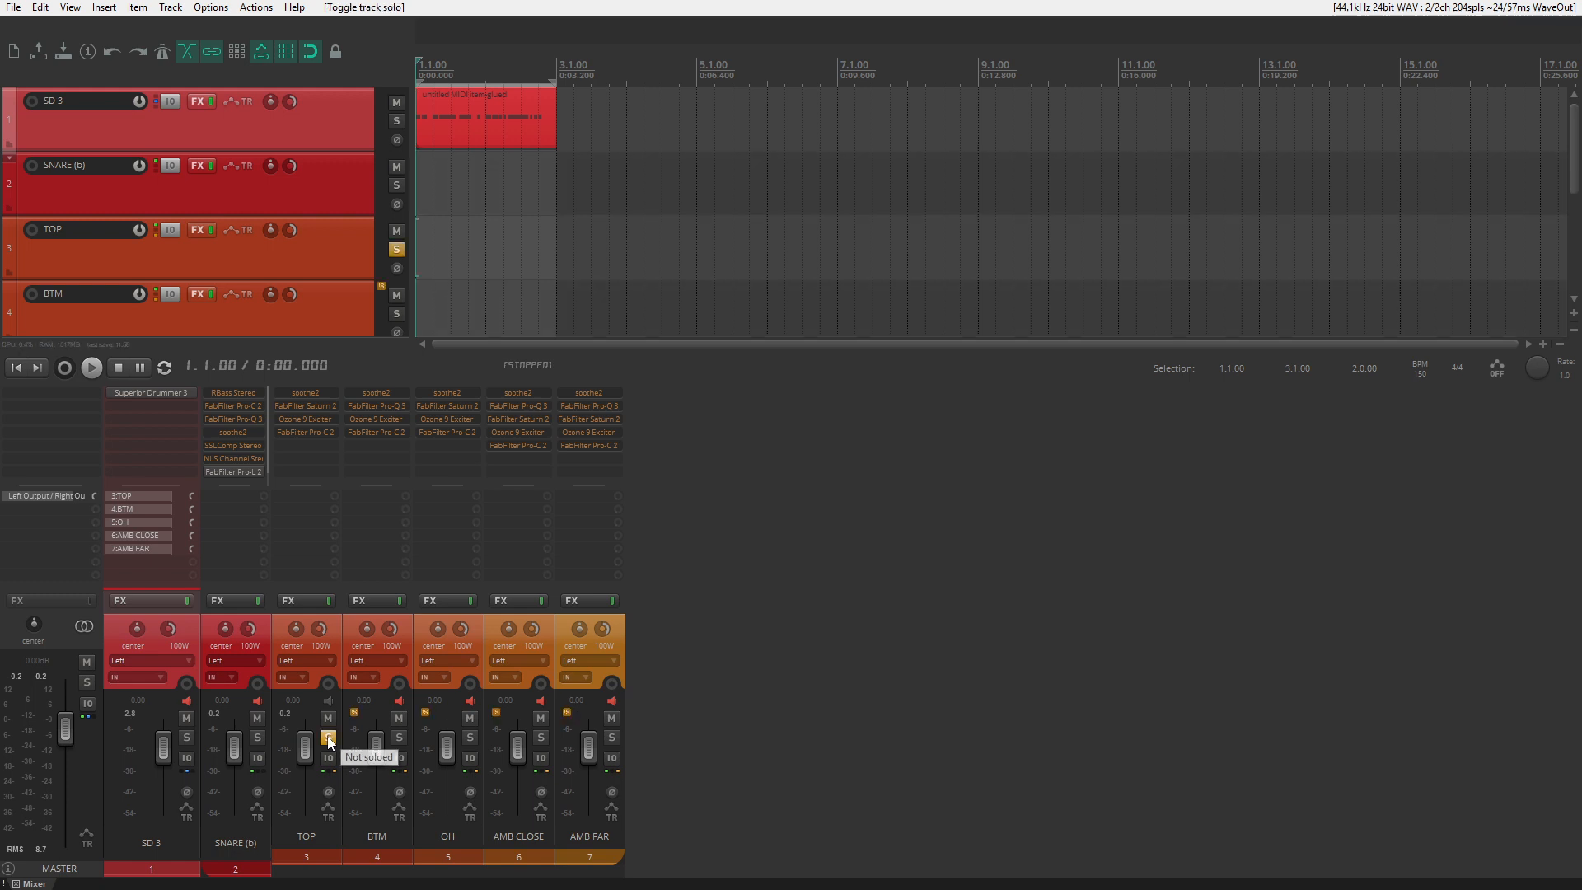
click(324, 393)
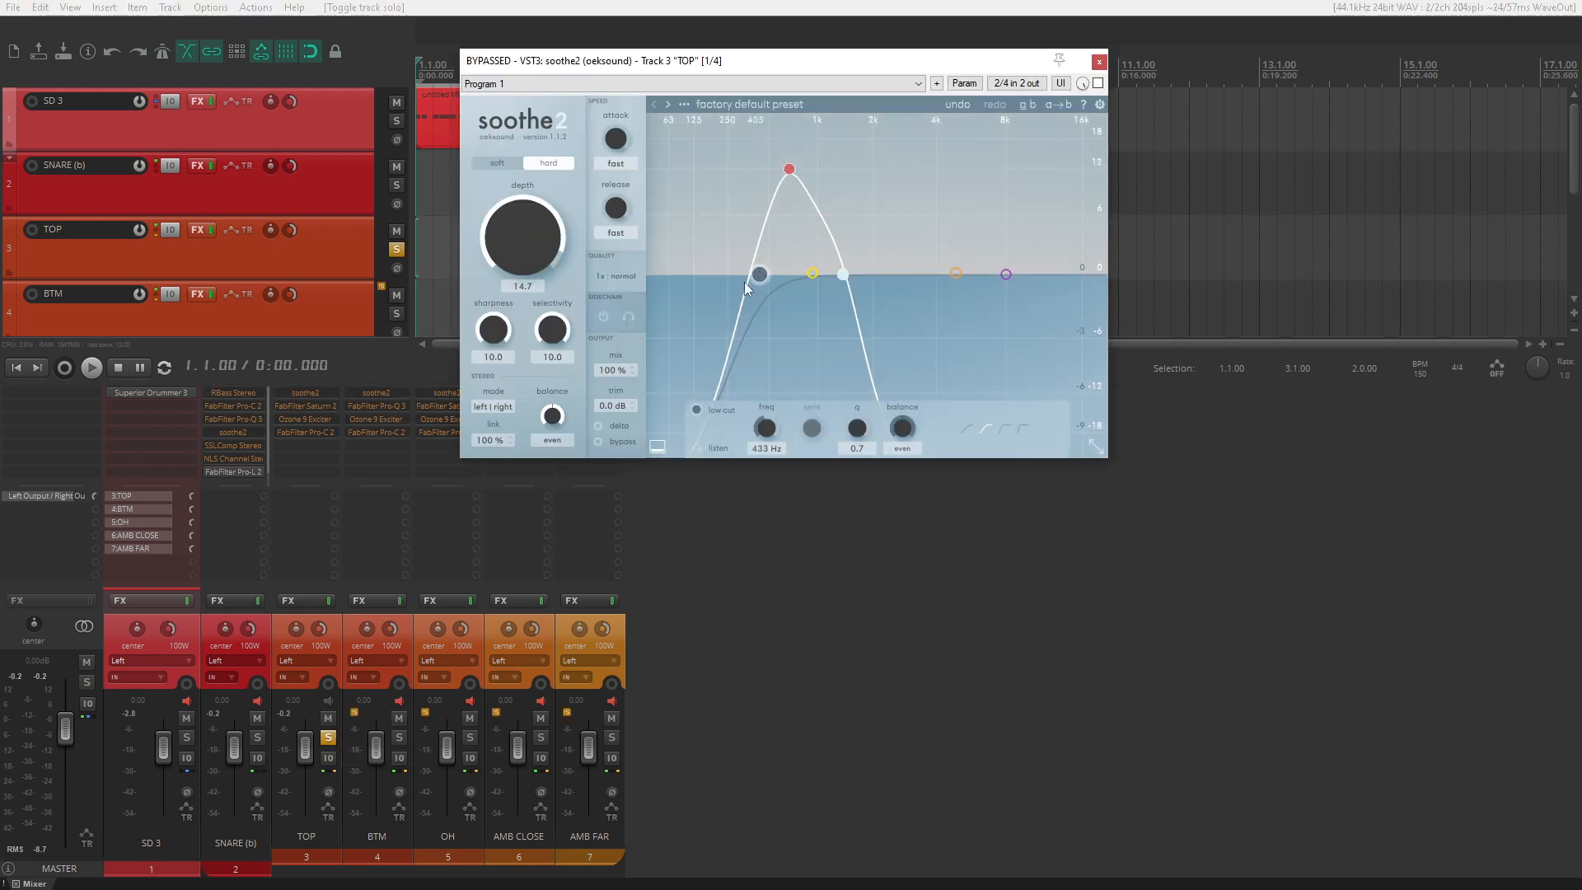
shift+click(324, 392)
key(space)
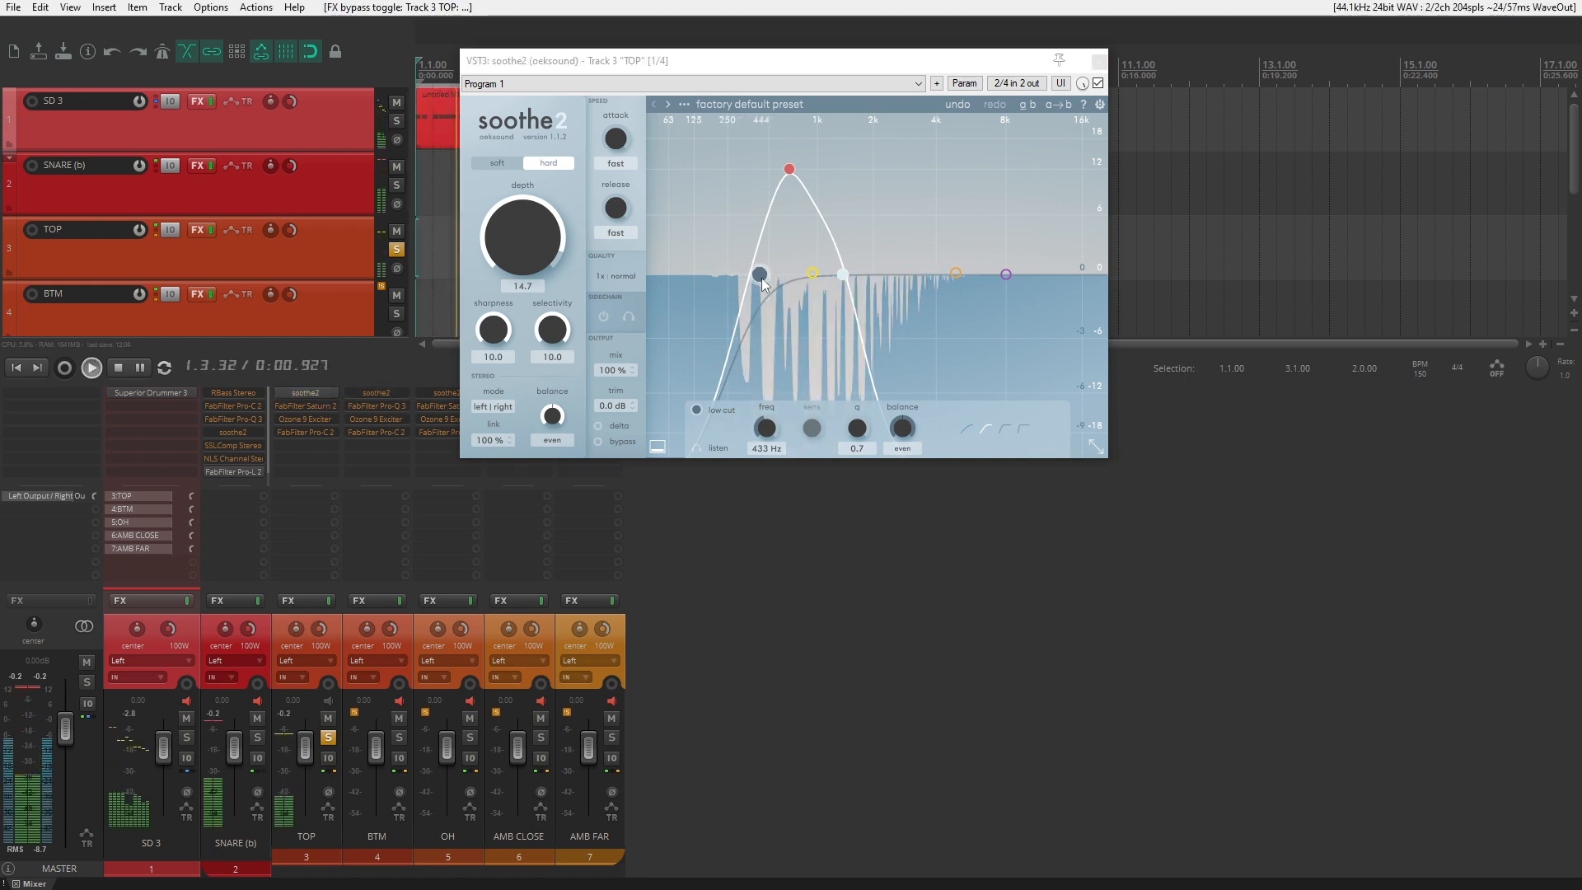
- Audition the delta signal of soothe2 on the TOP track and inspect its high cut and peak band
click(629, 424)
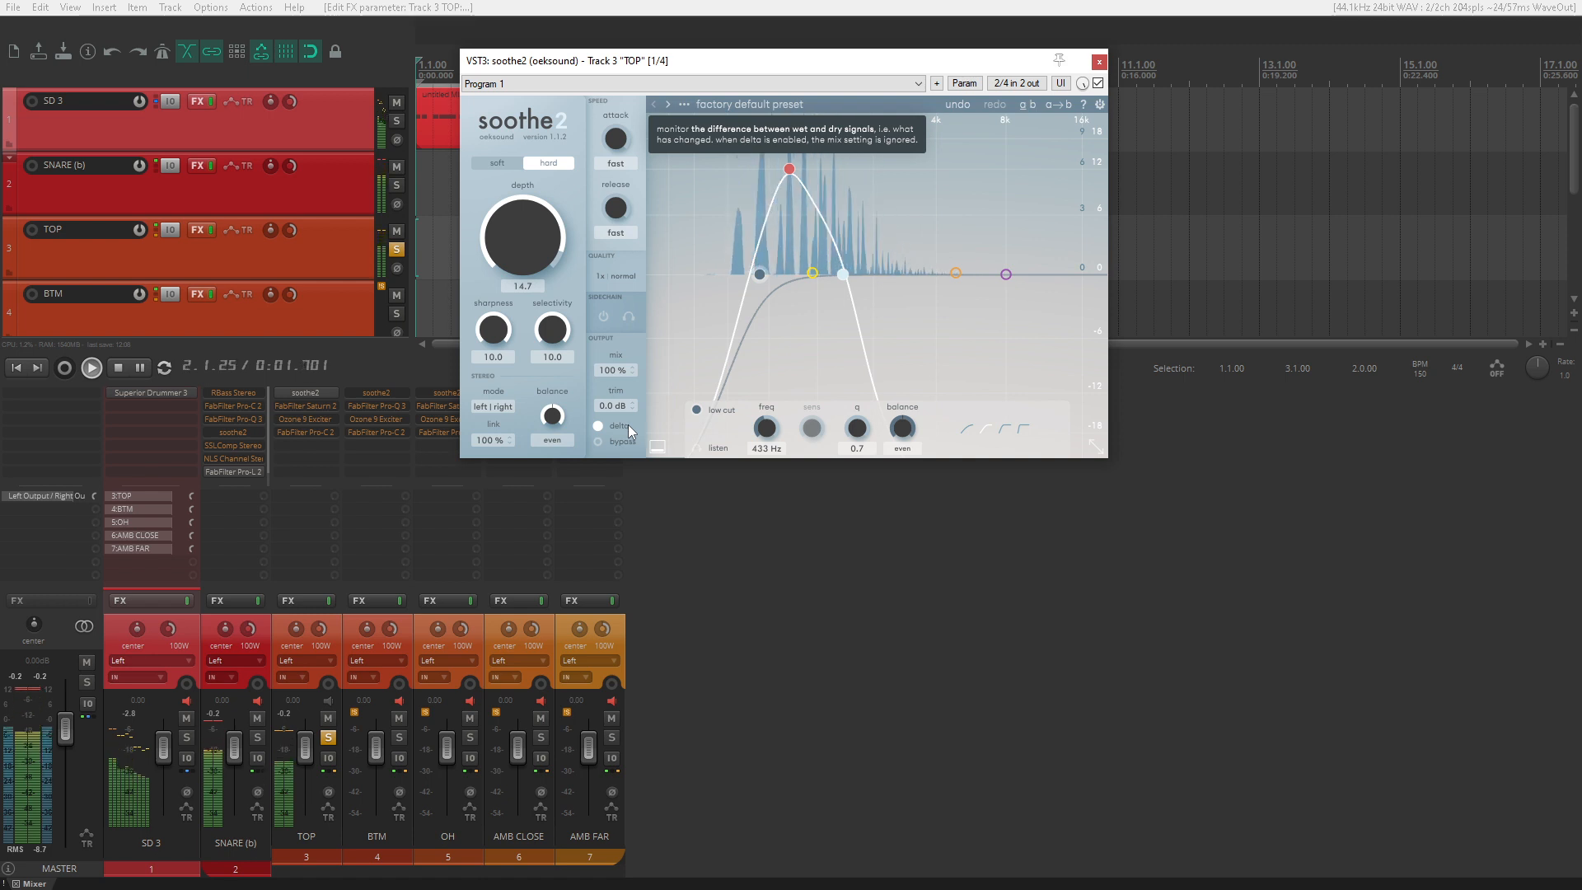
click(628, 424)
click(842, 273)
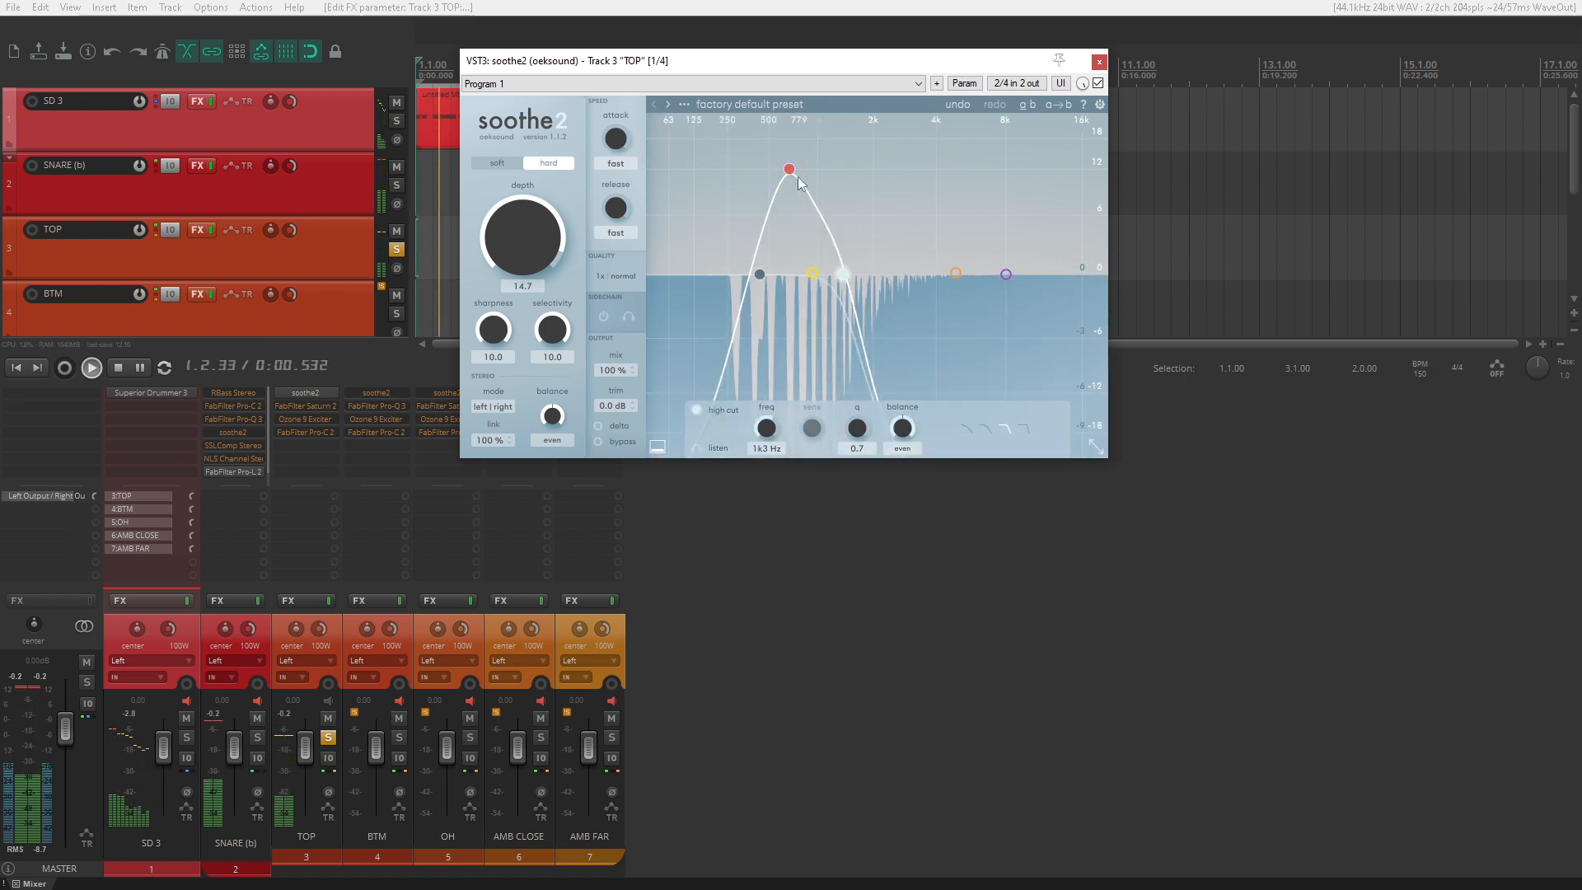
click(789, 169)
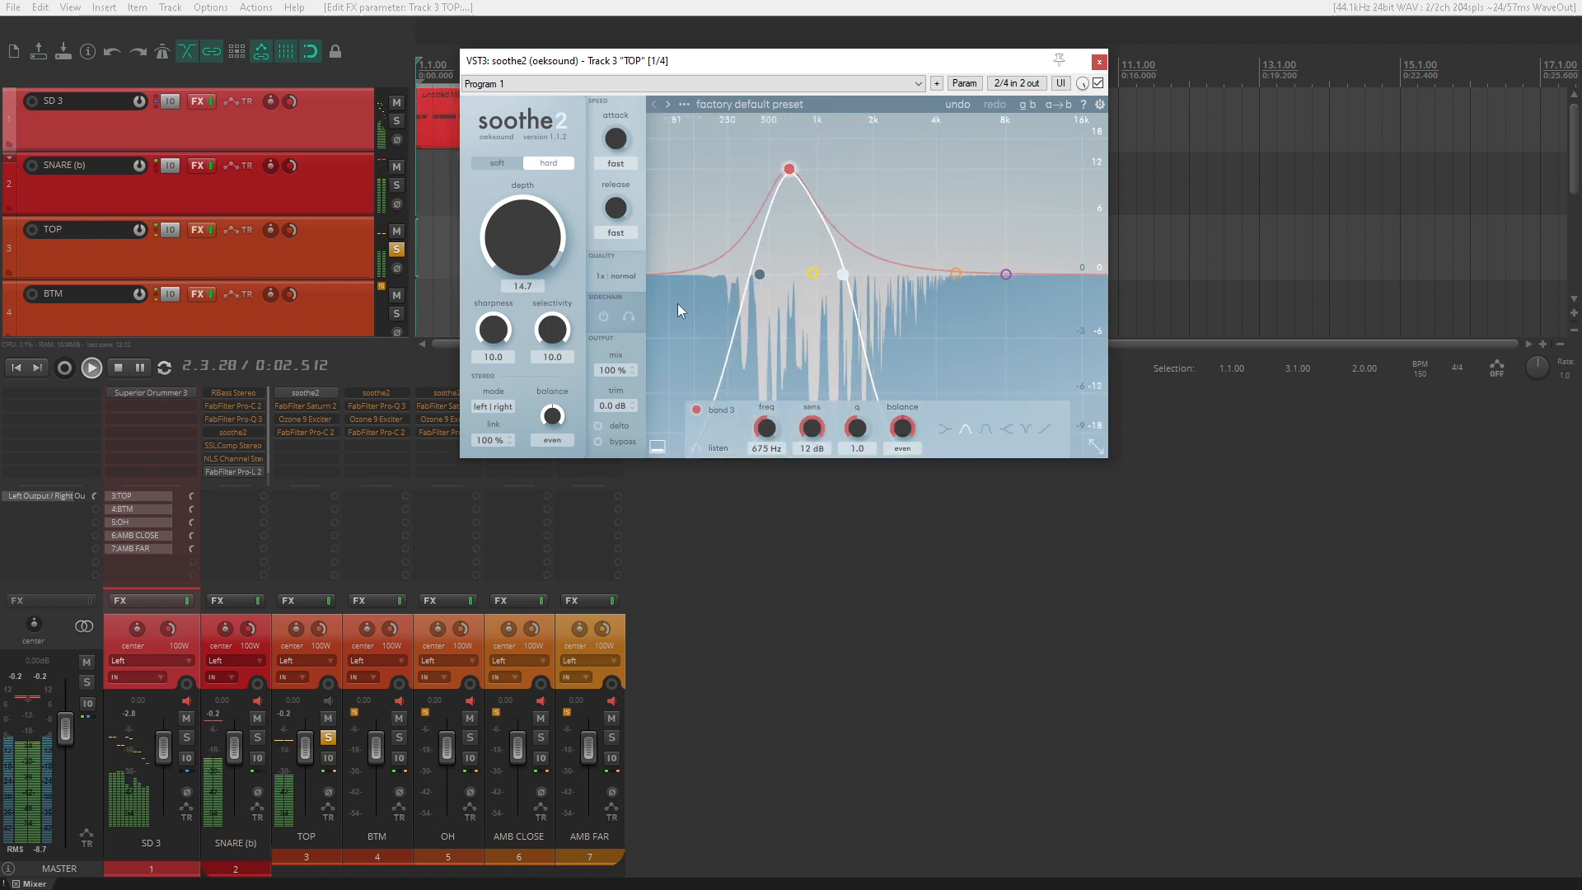
click(1100, 62)
- Enable FabFilter Saturn 2 on the TOP track, check its dynamics and High Quality setting, and compare the sound bypassed and active
shift+click(314, 408)
click(313, 407)
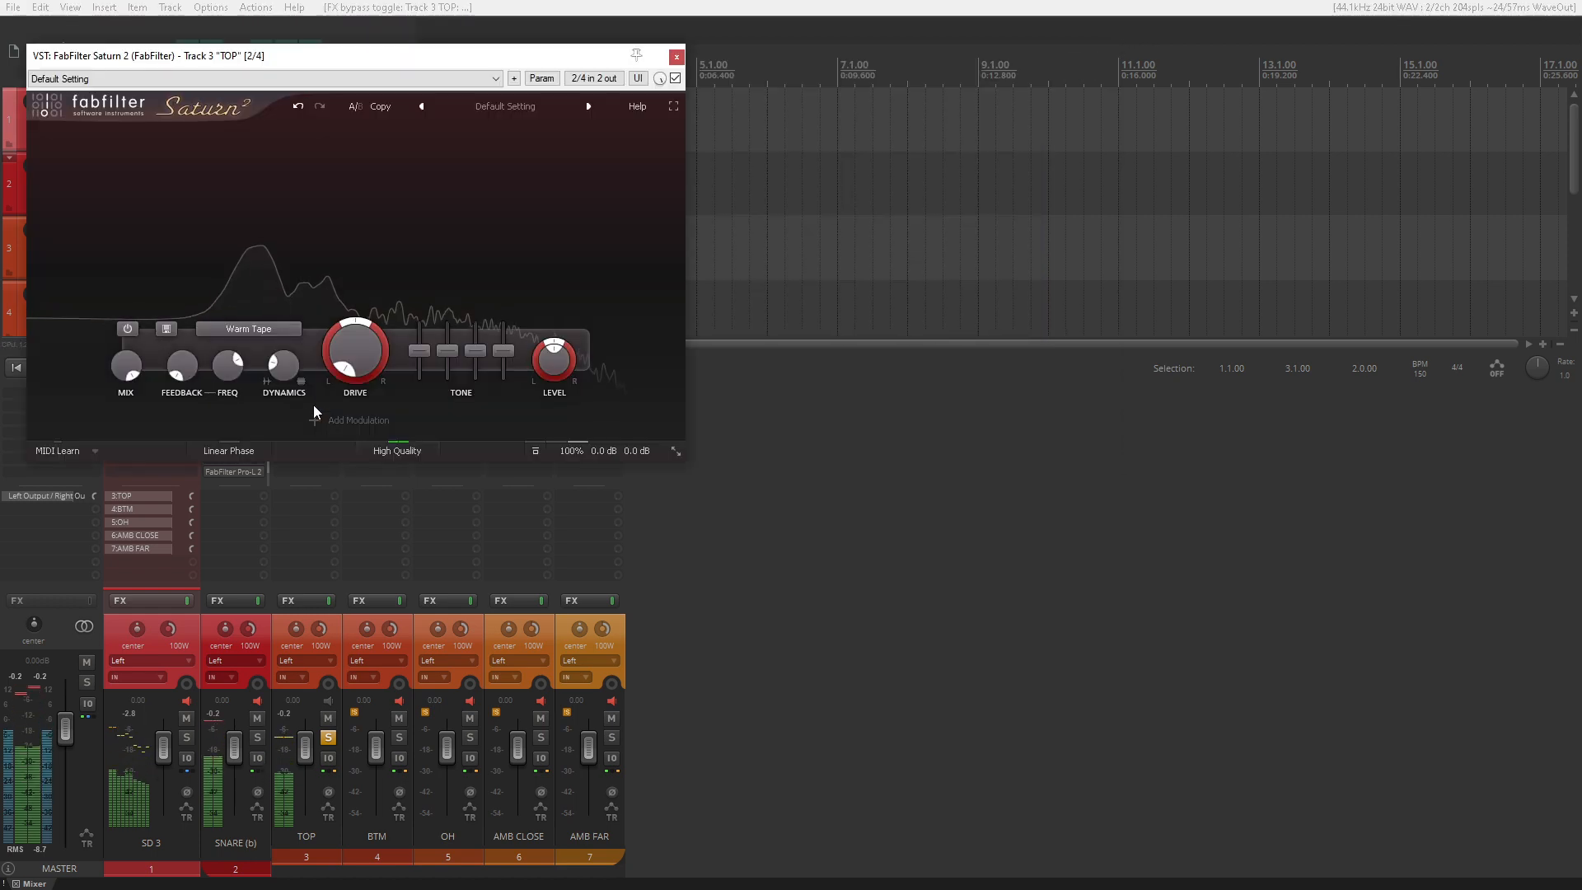
mouse_move(290, 373)
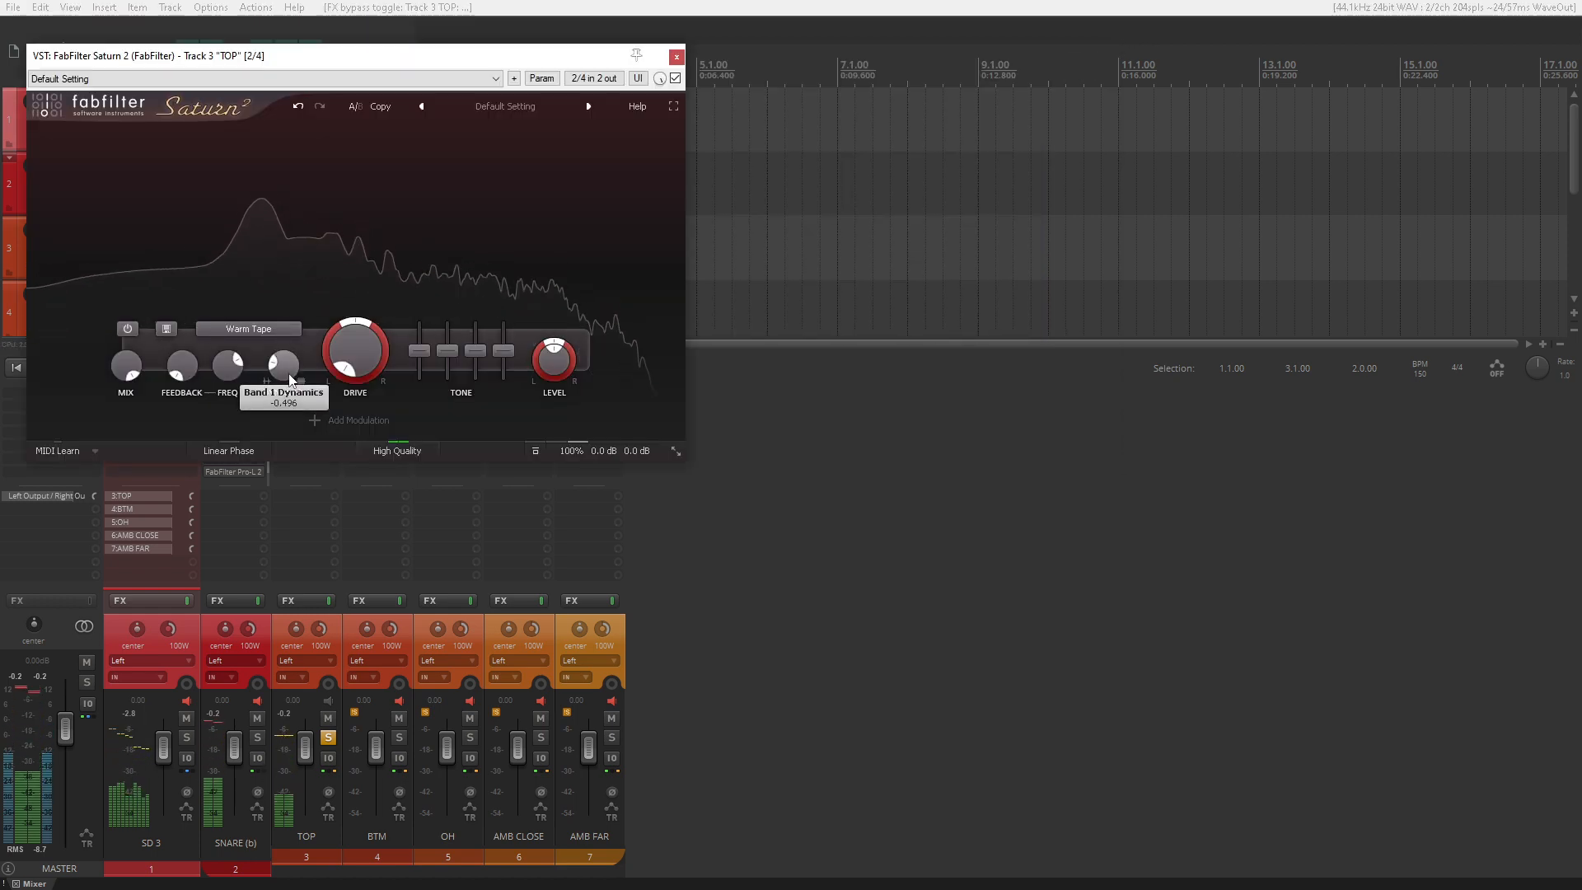
click(397, 450)
click(404, 509)
click(675, 78)
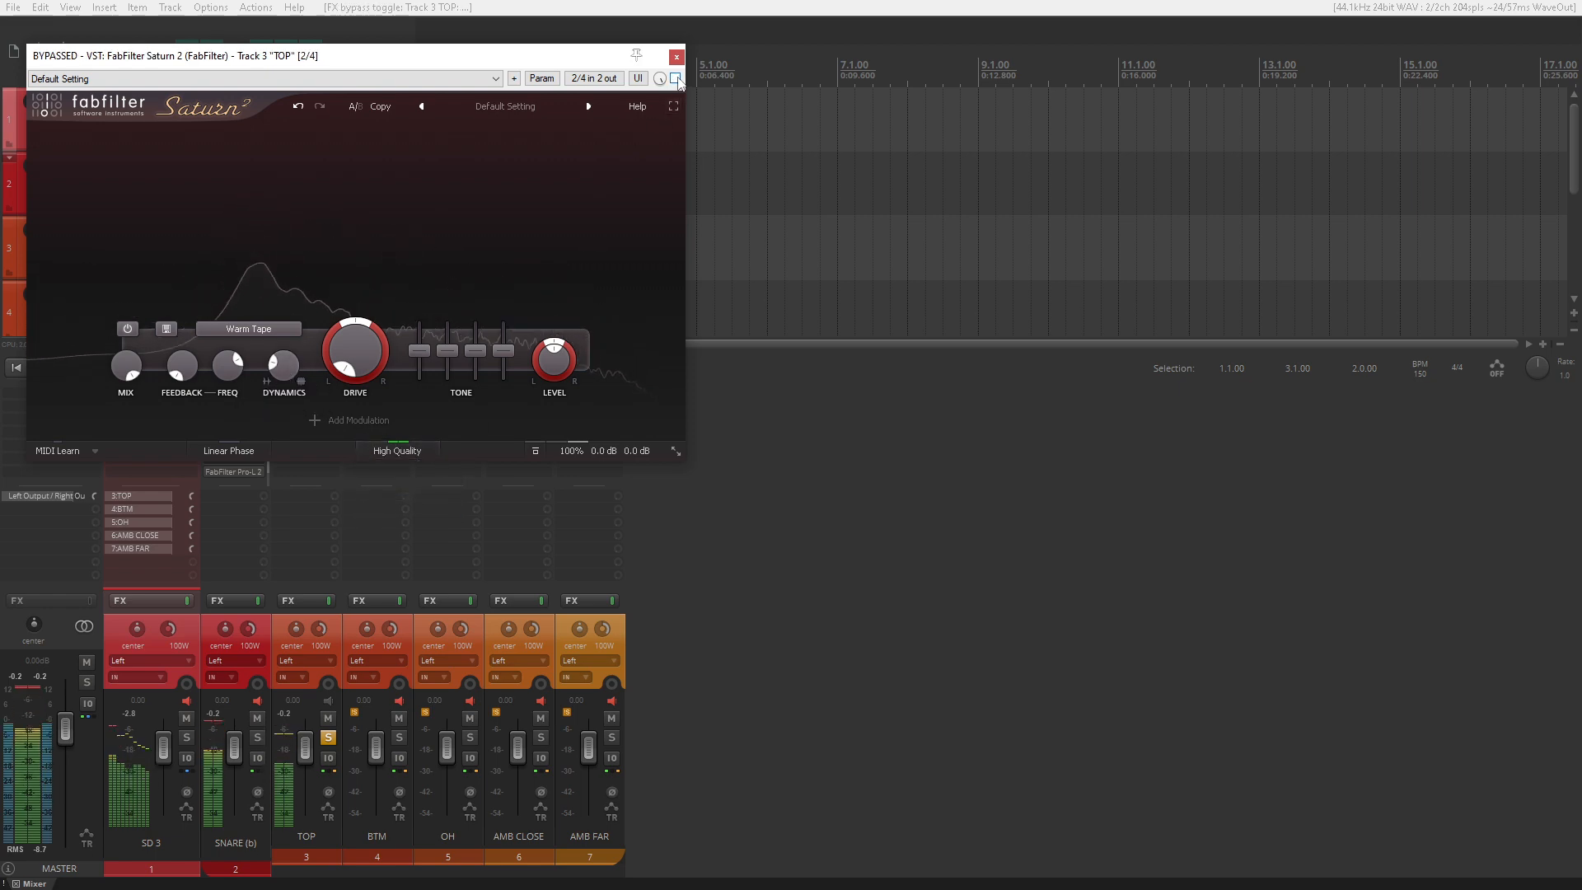
click(675, 78)
click(677, 56)
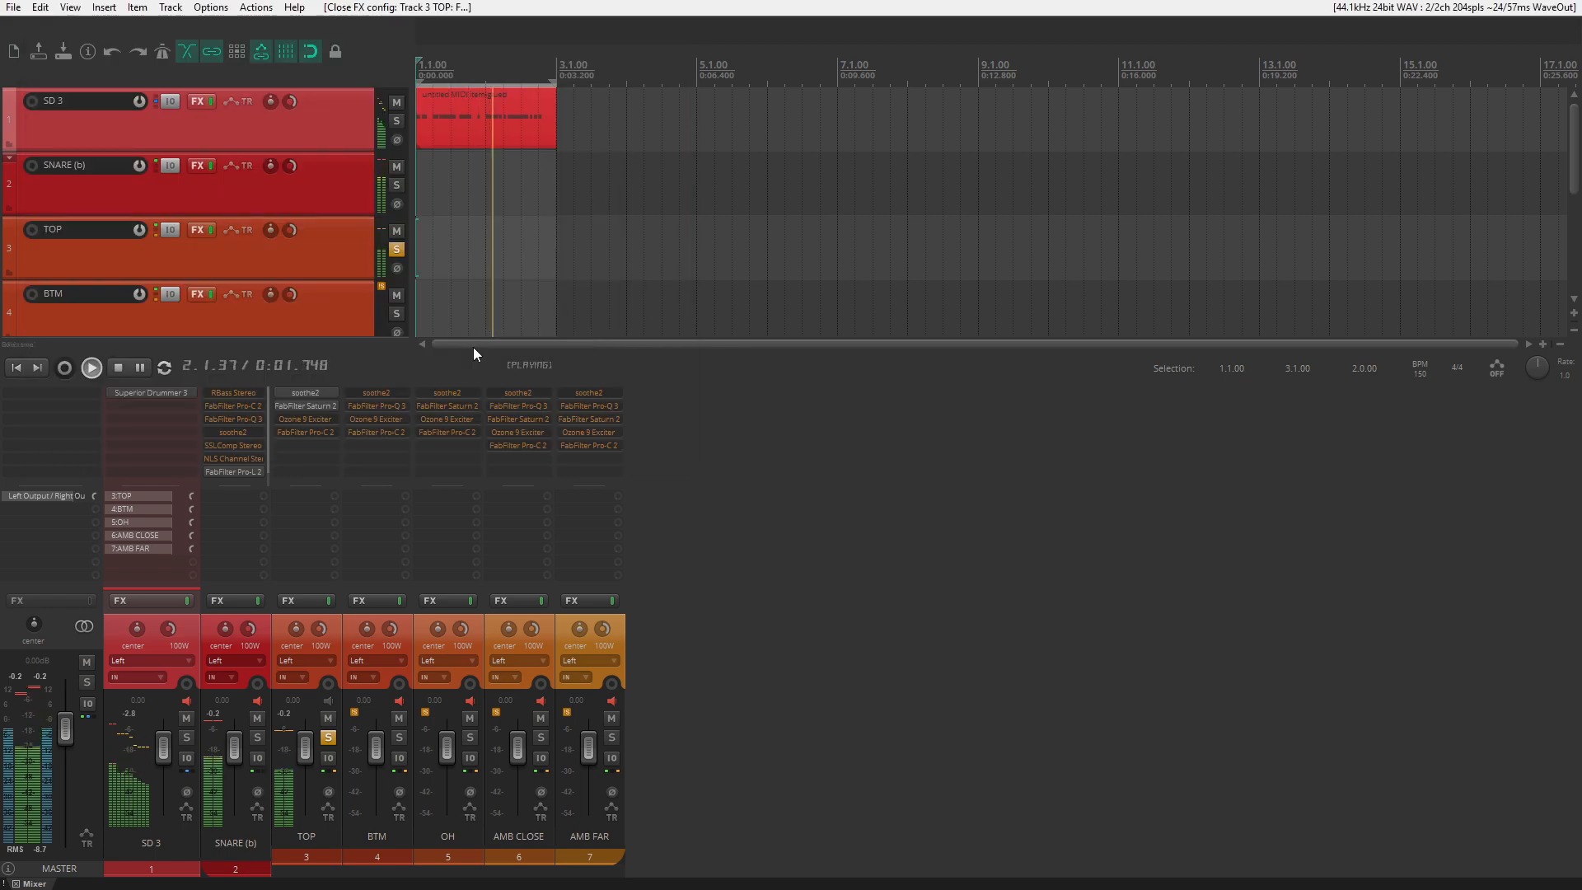
- Enable Ozone 9 Exciter and FabFilter Pro-C 2 on the TOP track, reviewing the exciter amount and the compressor's attack, release and knee
click(309, 424)
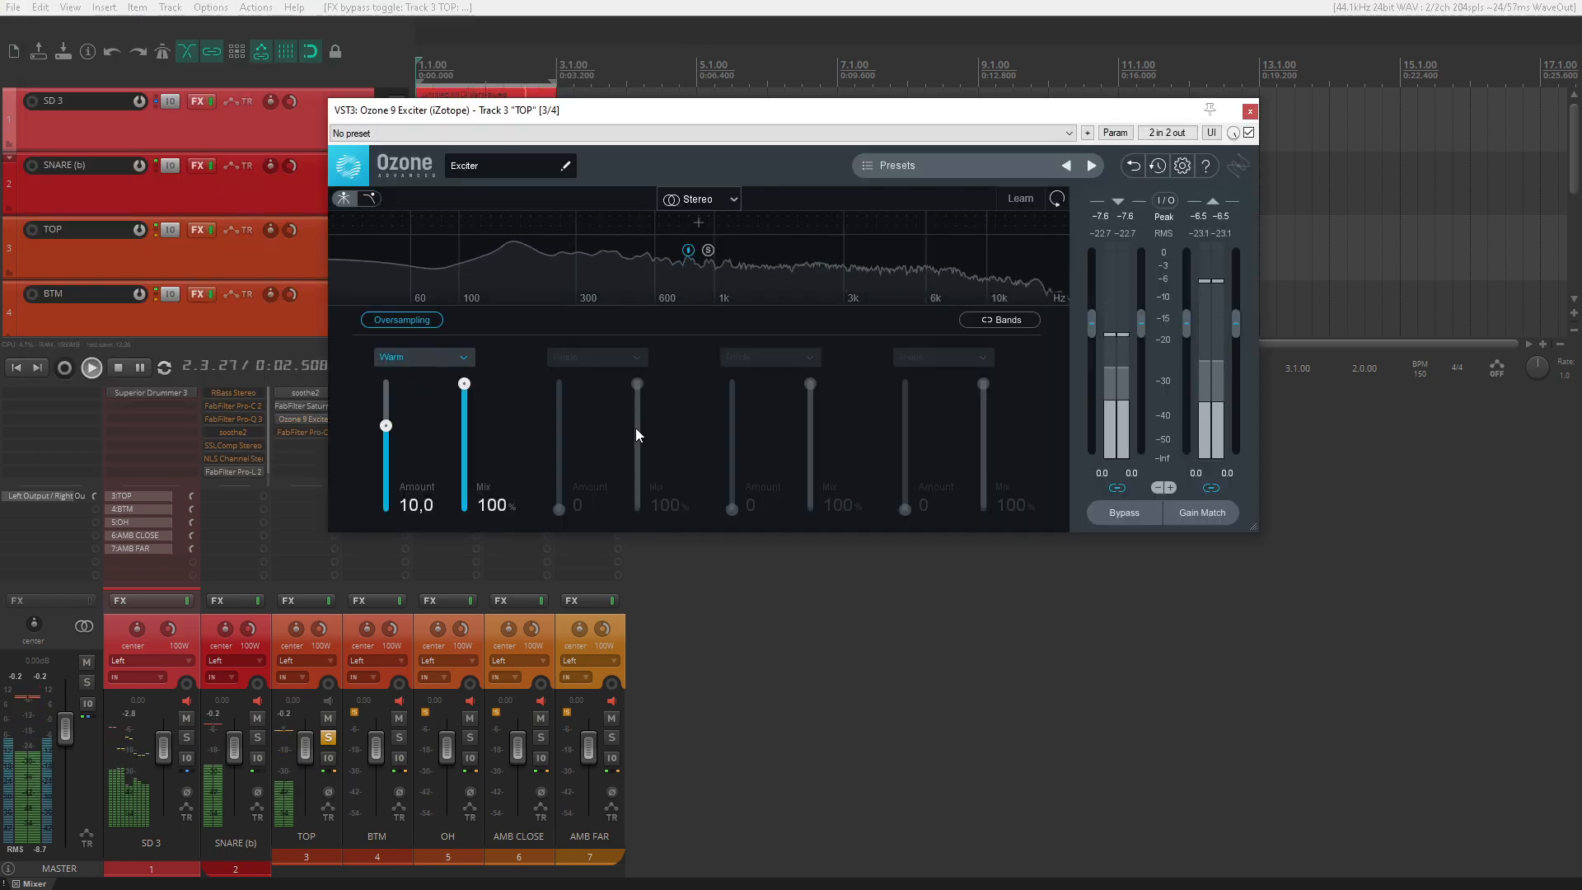
click(1250, 111)
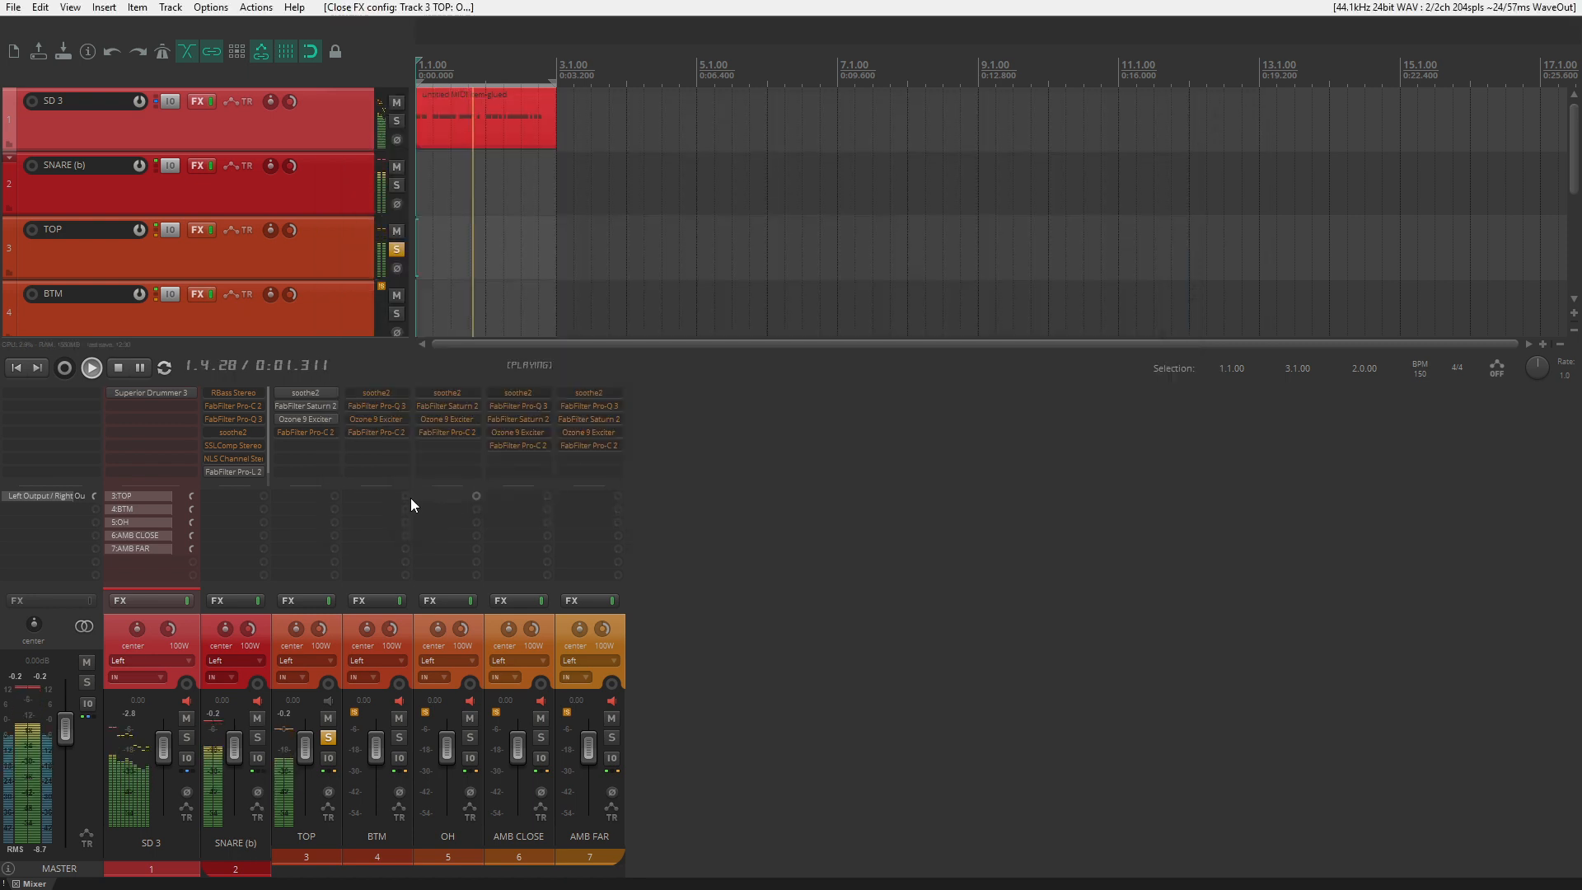
shift+click(323, 433)
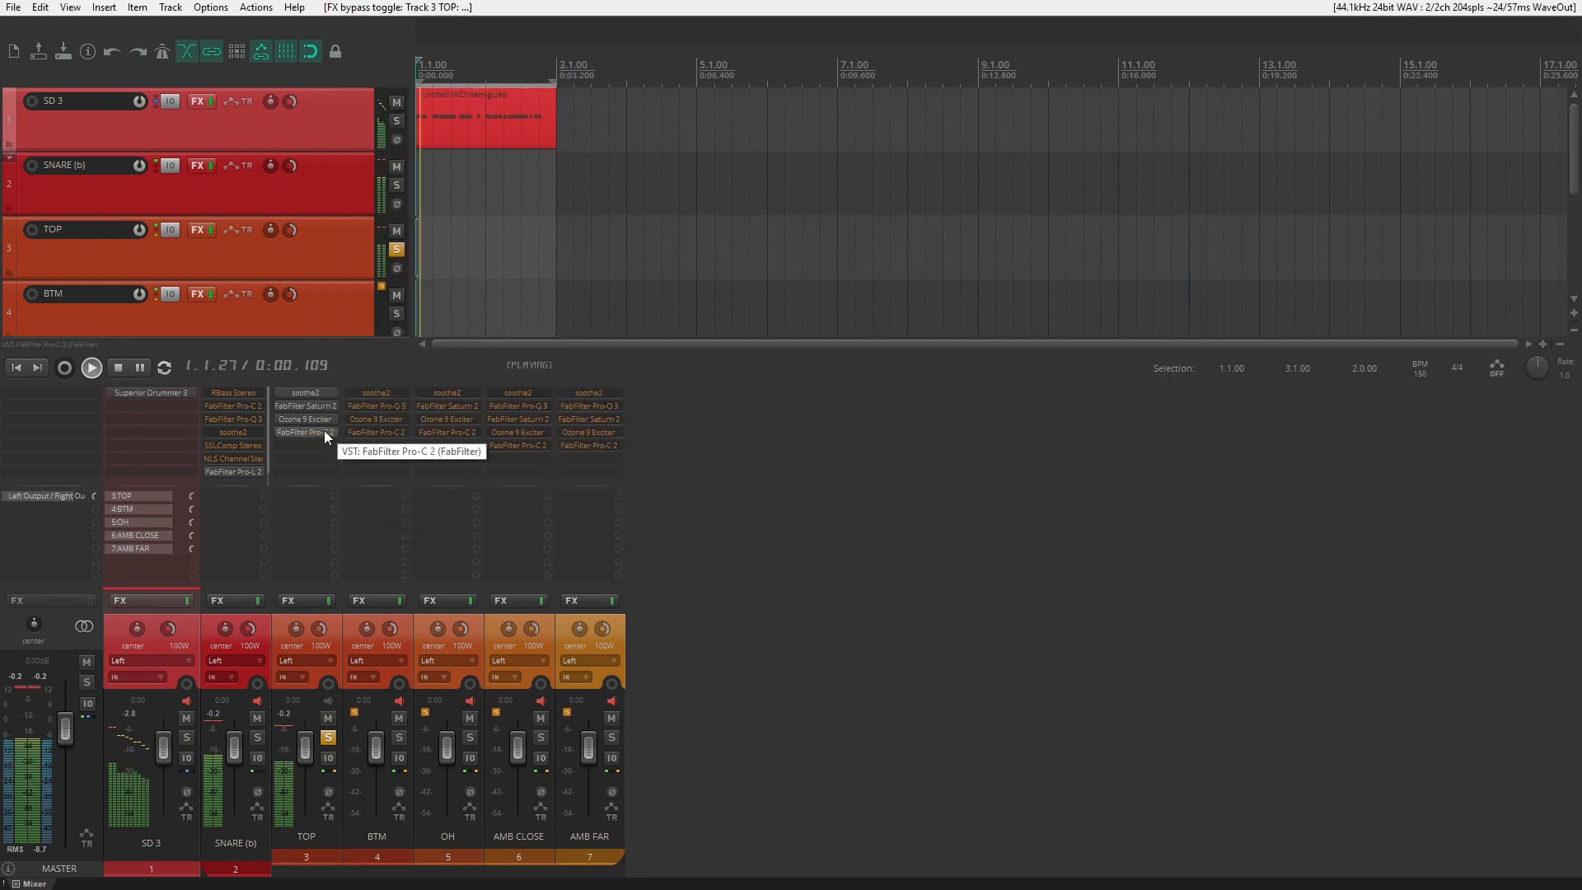
click(324, 432)
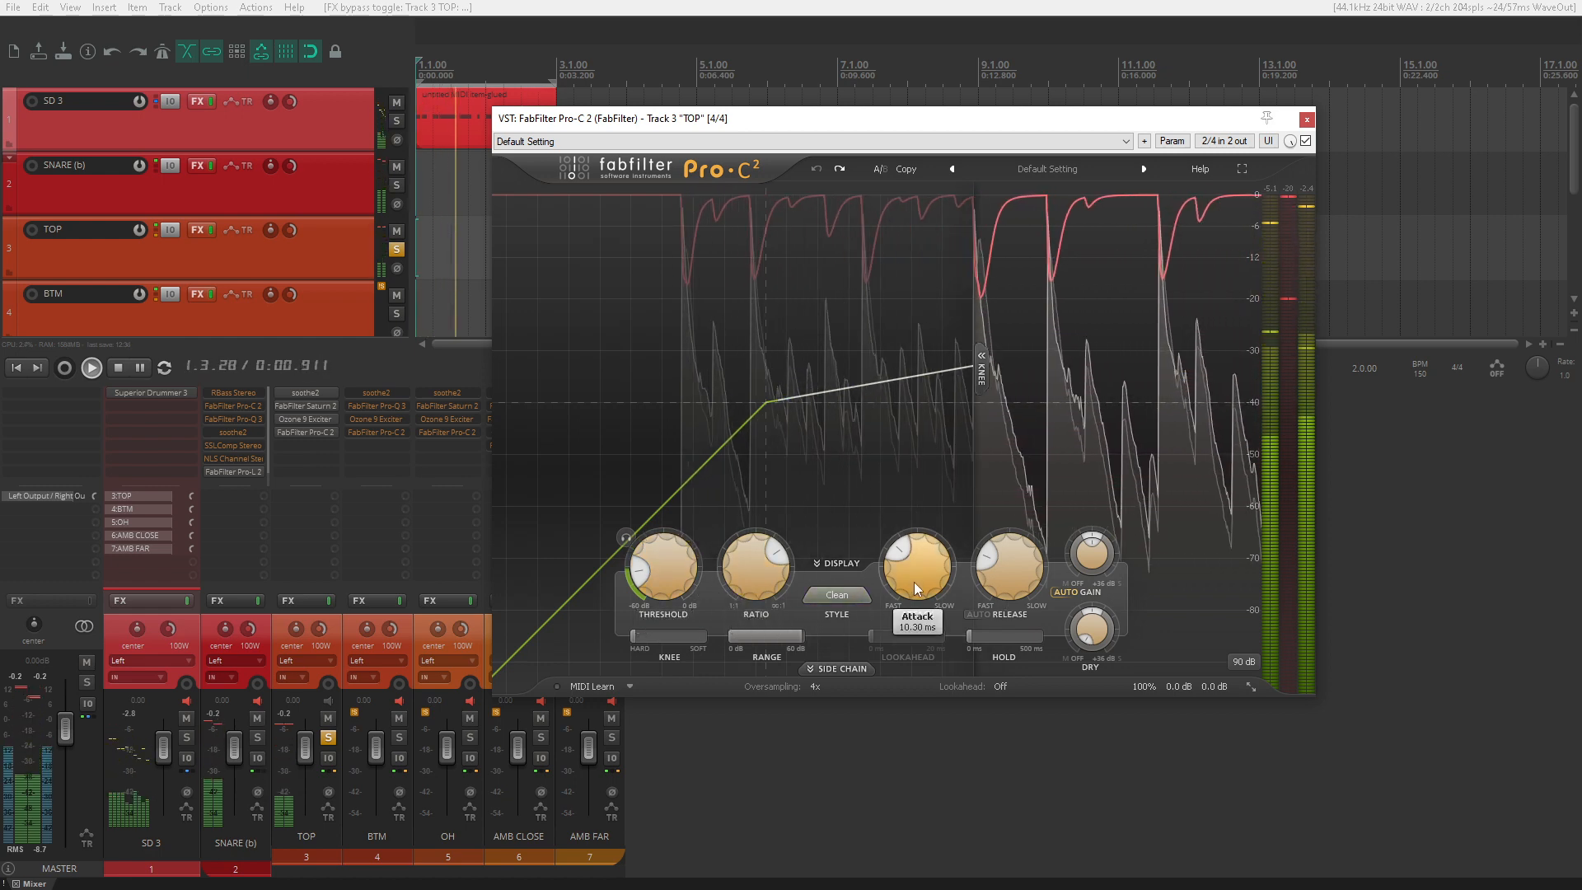
mouse_move(1005, 570)
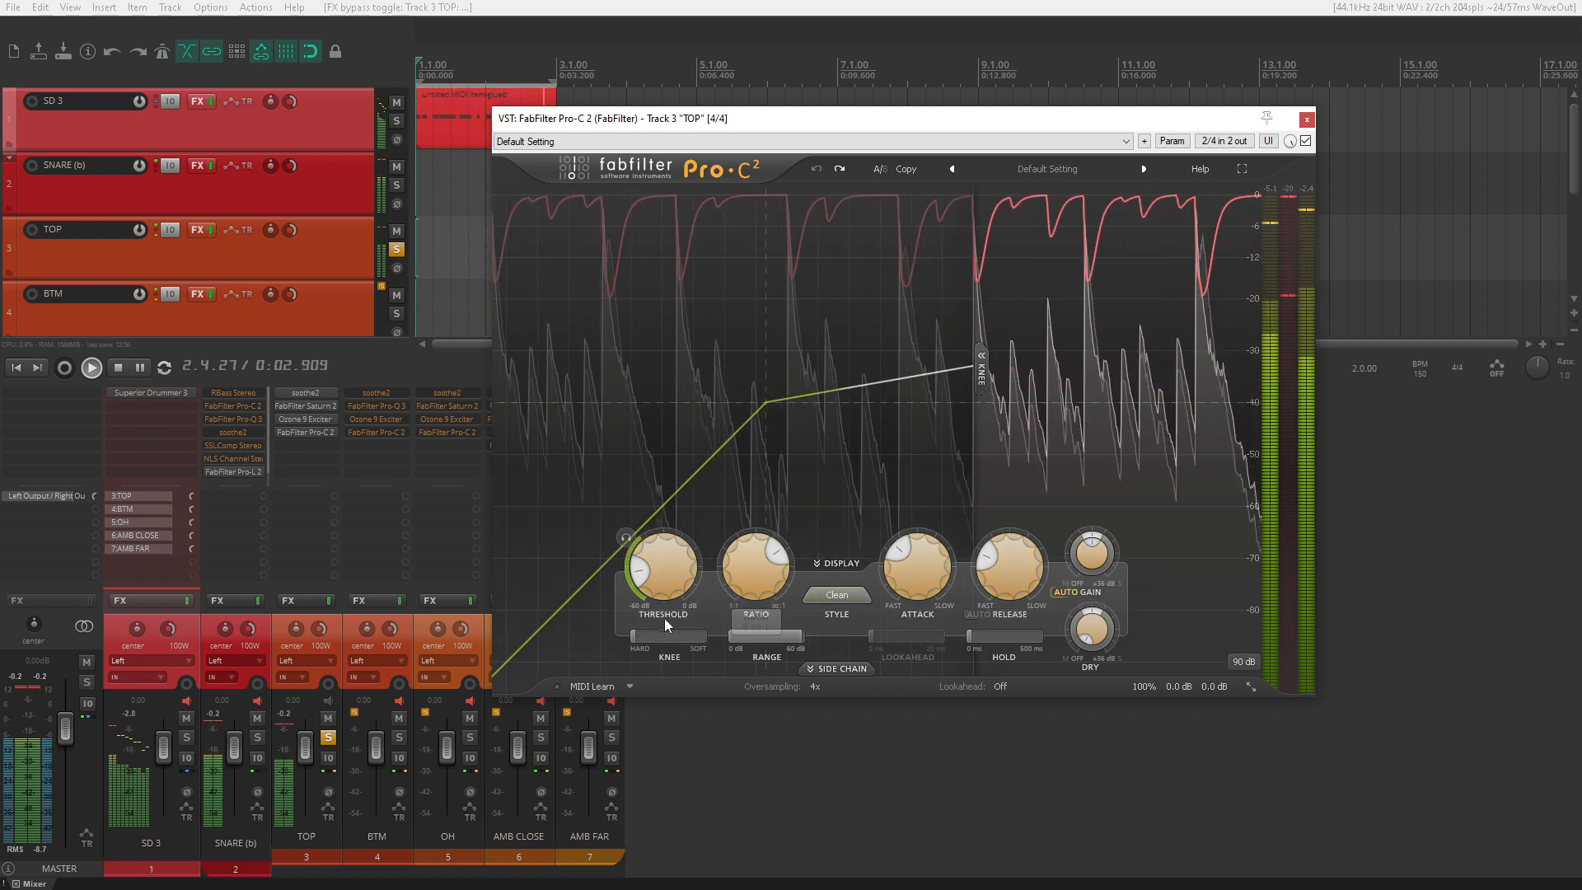
mouse_move(647, 645)
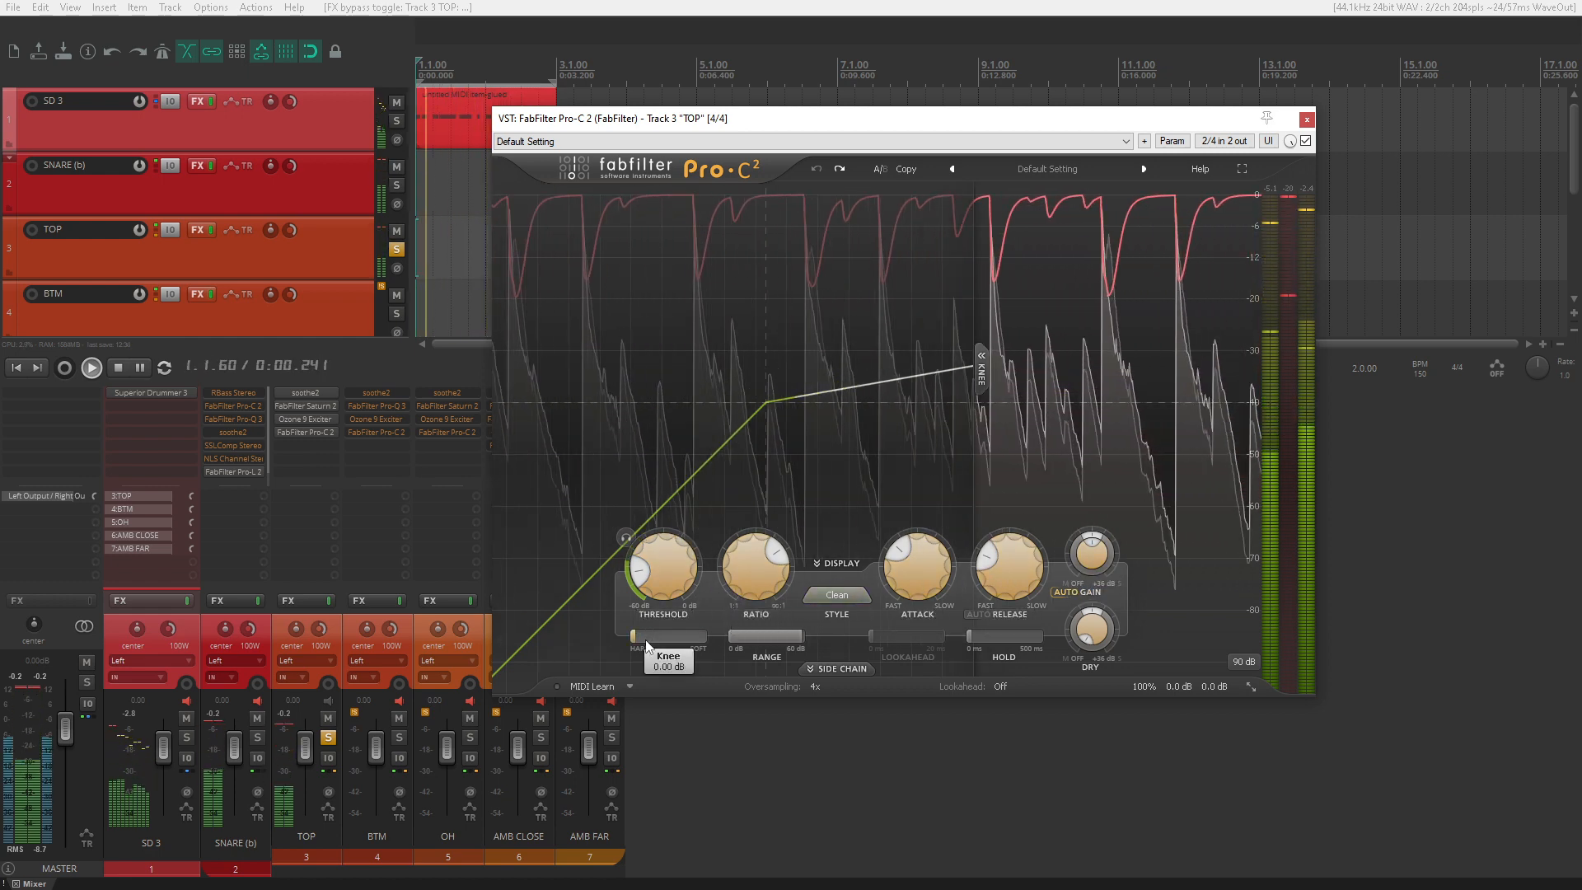
click(1307, 121)
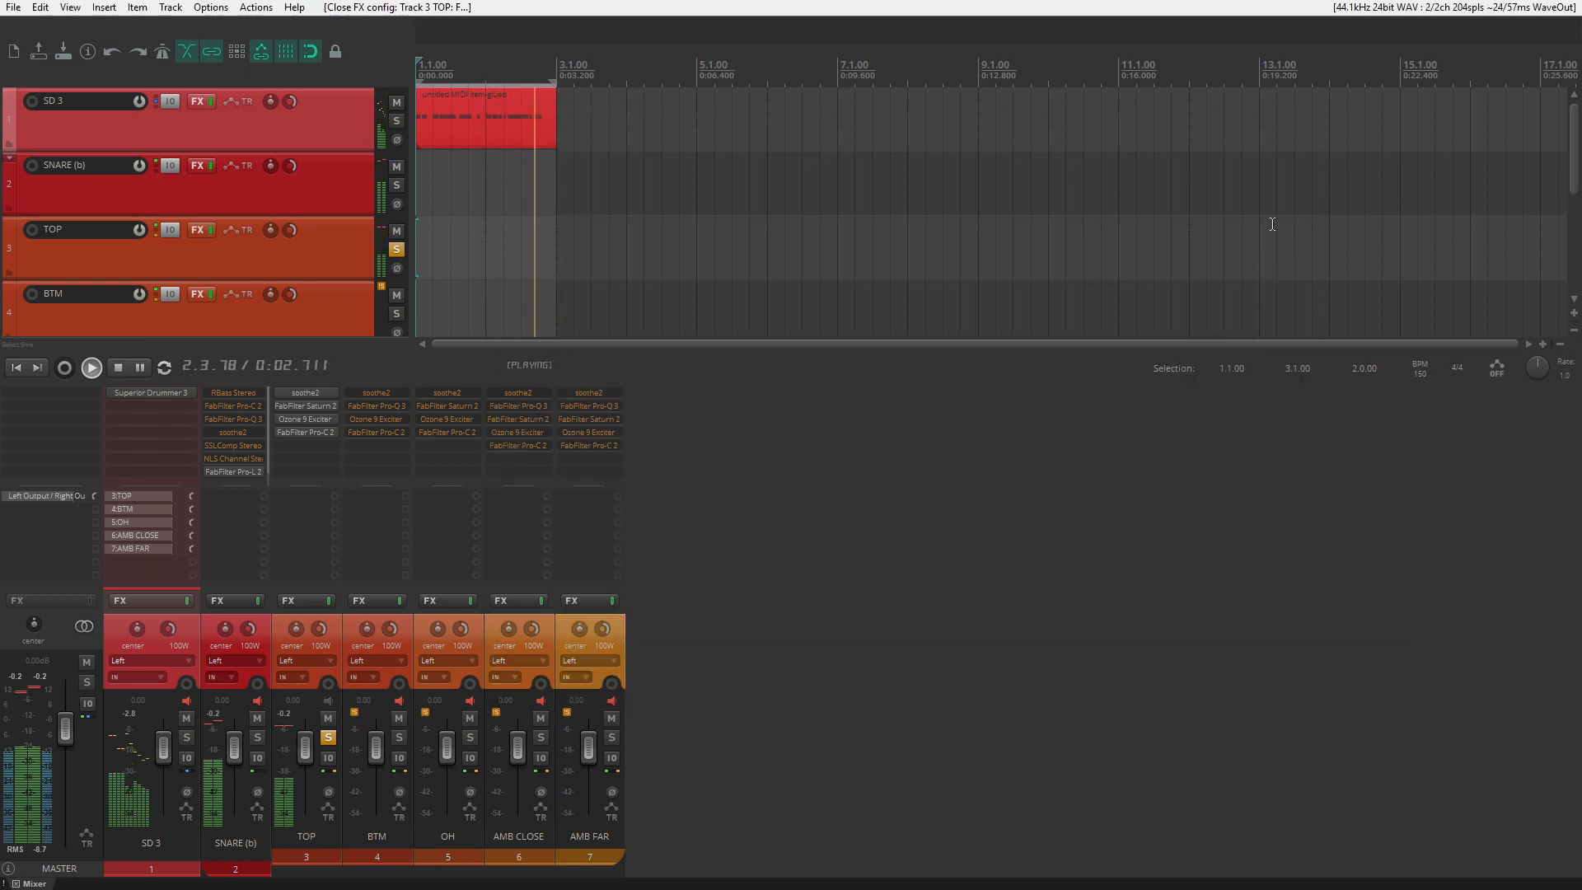
- Switch the solo from the TOP track to the BTM track and enable soothe2 on BTM
click(399, 738)
click(330, 738)
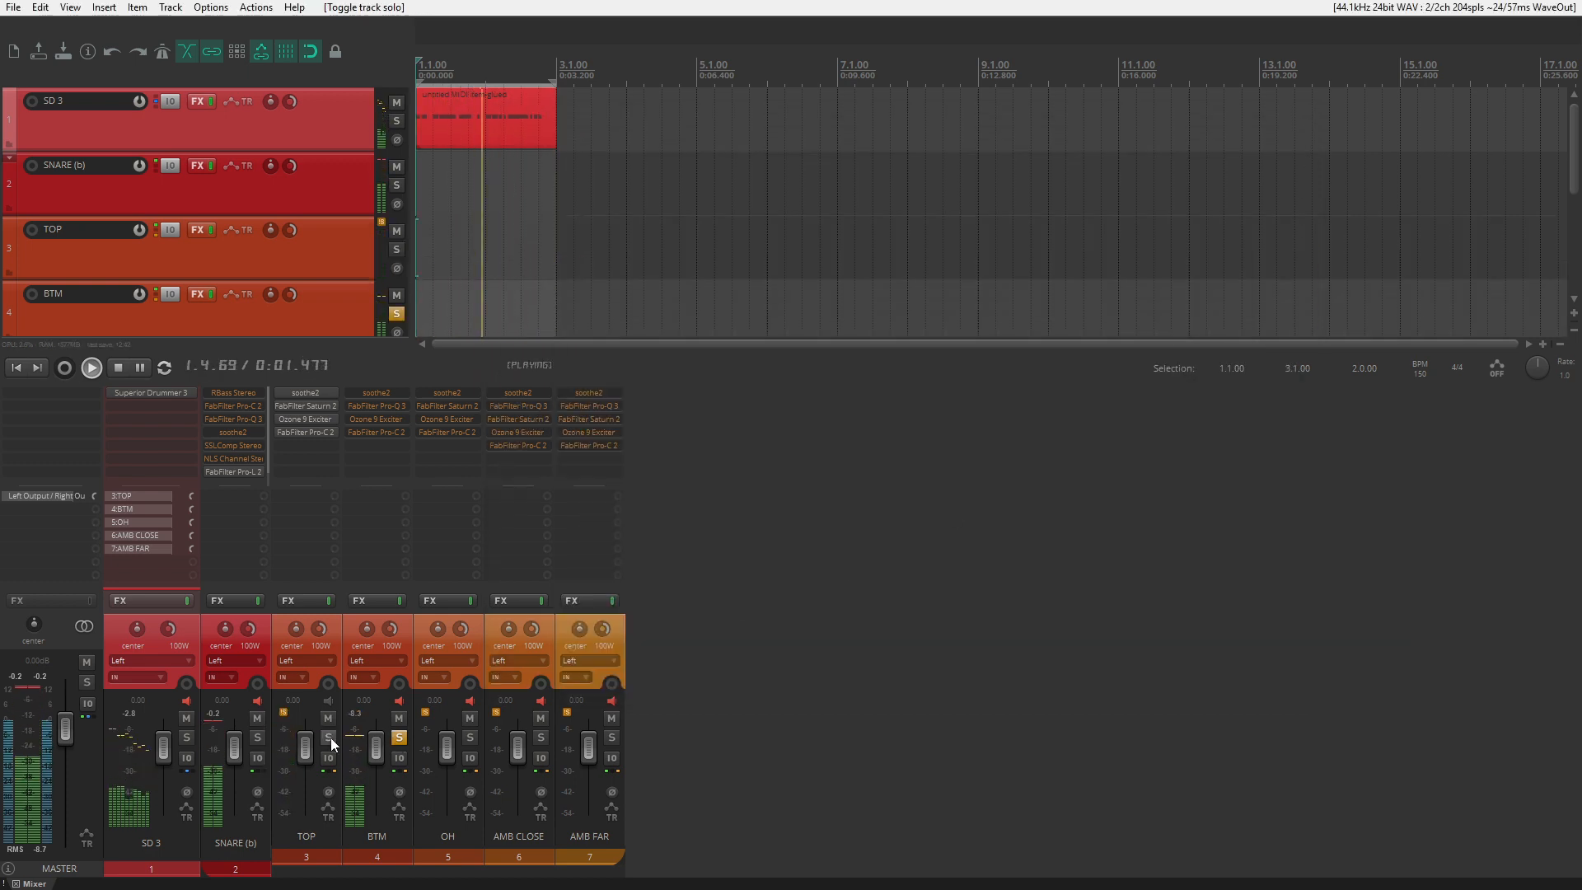
click(394, 393)
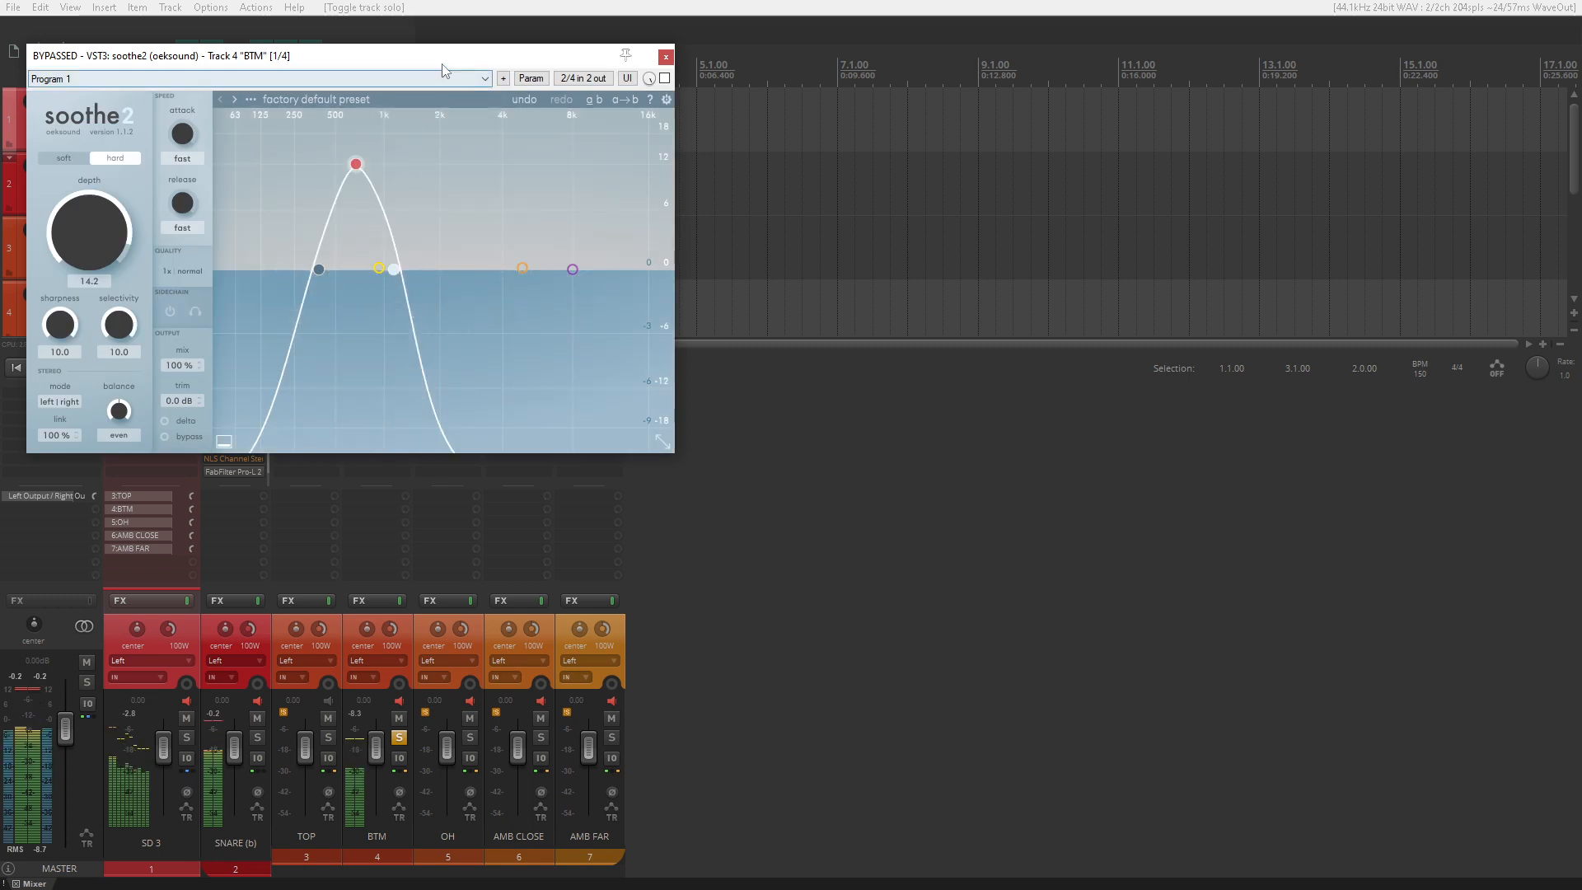
drag(450, 62, 713, 94)
click(928, 111)
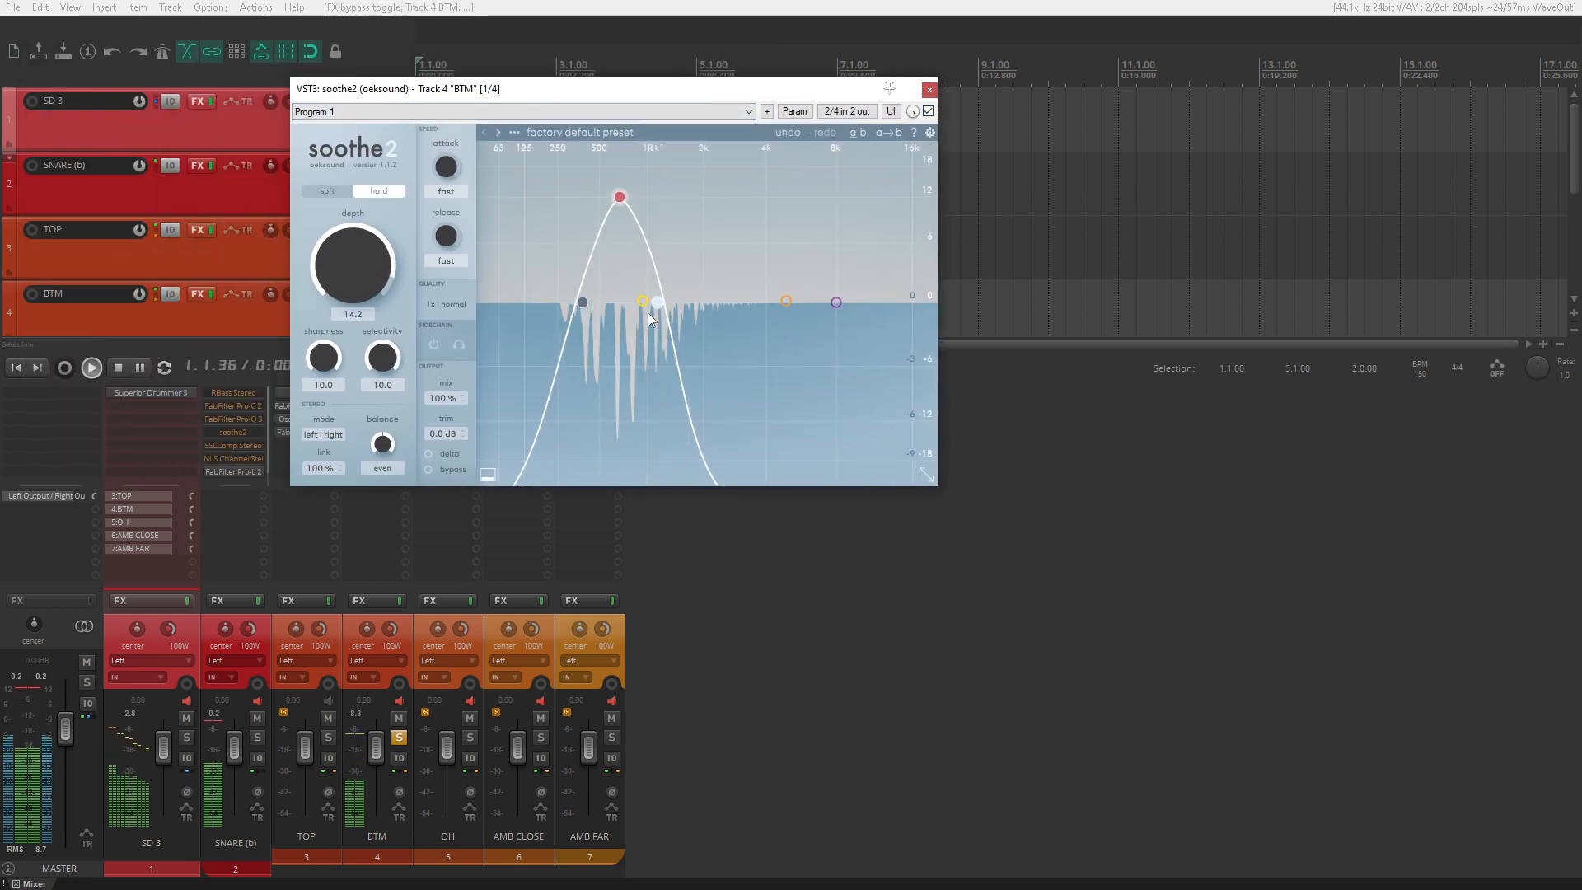
- Inspect the filter bands of soothe2 on the BTM track and audition its delta signal
mouse_move(587, 304)
mouse_move(659, 311)
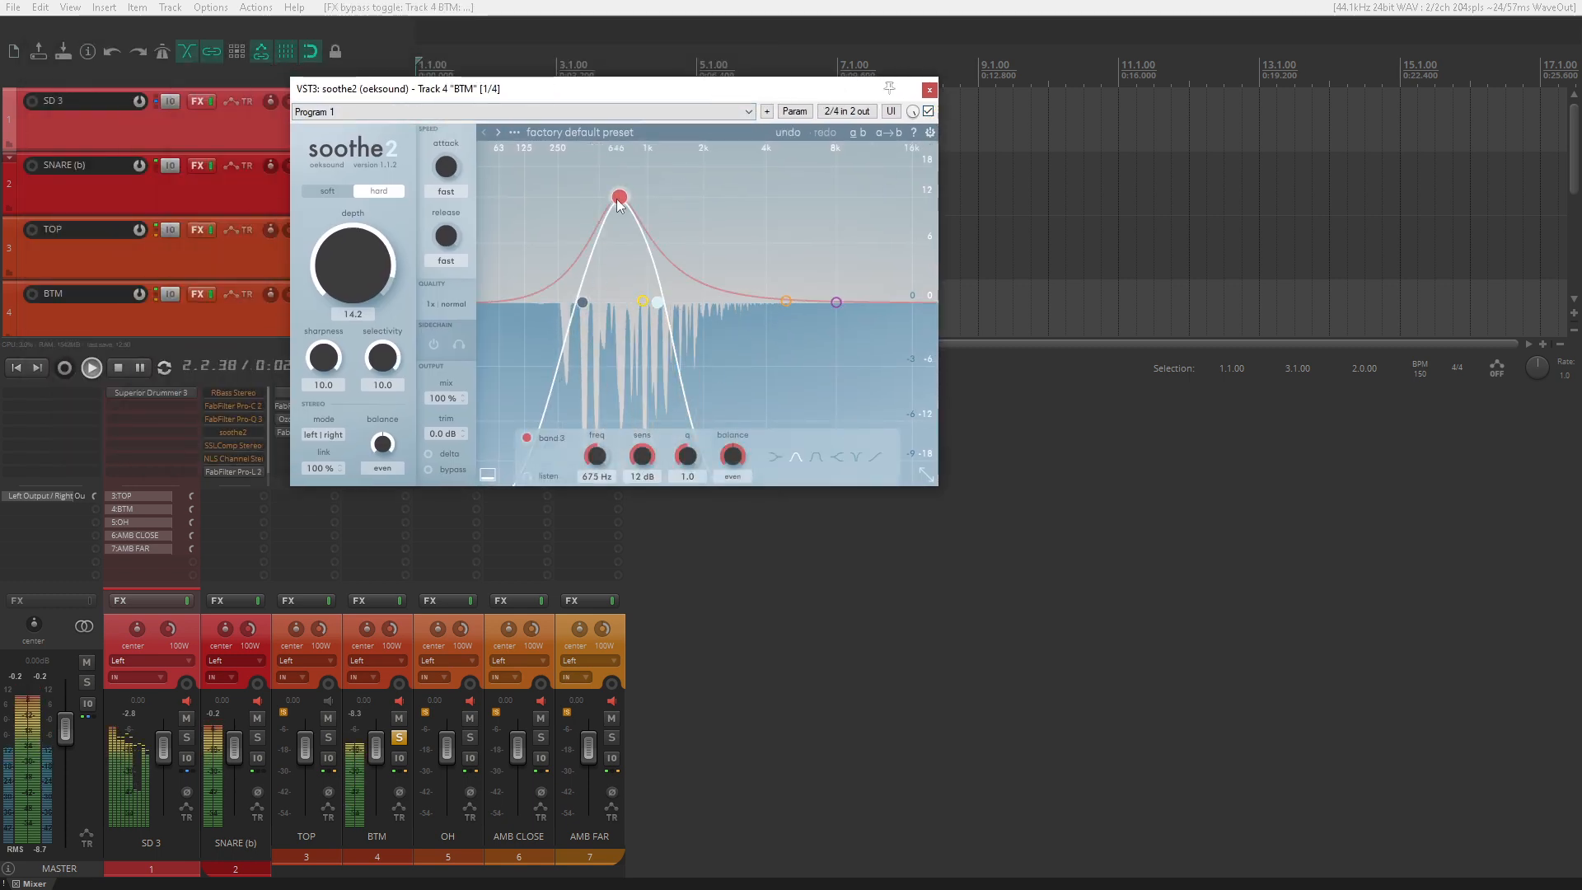
click(430, 455)
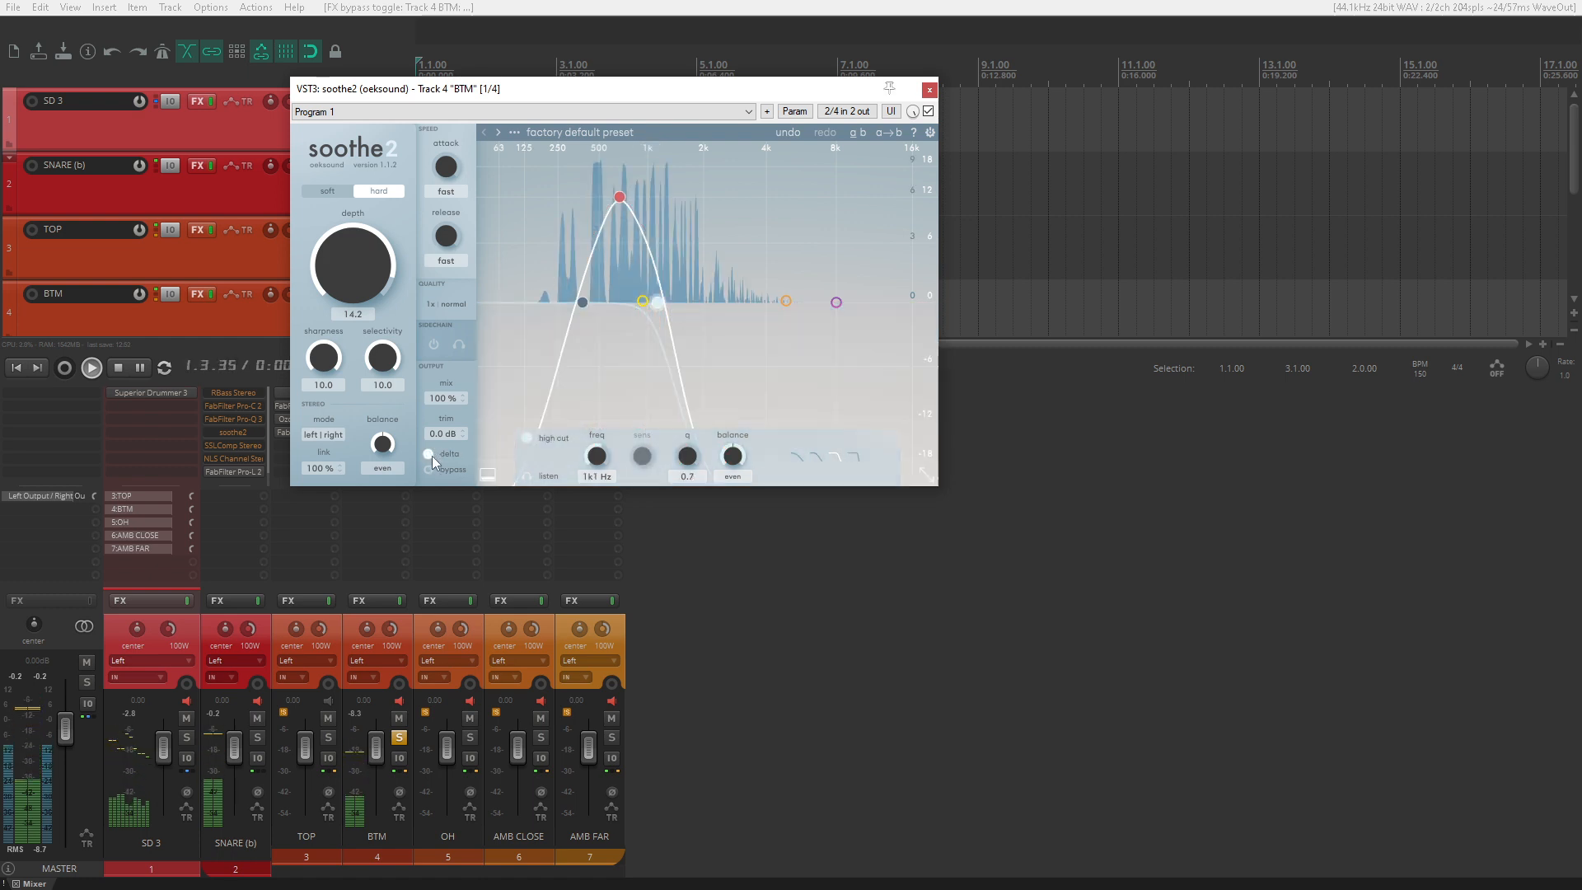
click(432, 457)
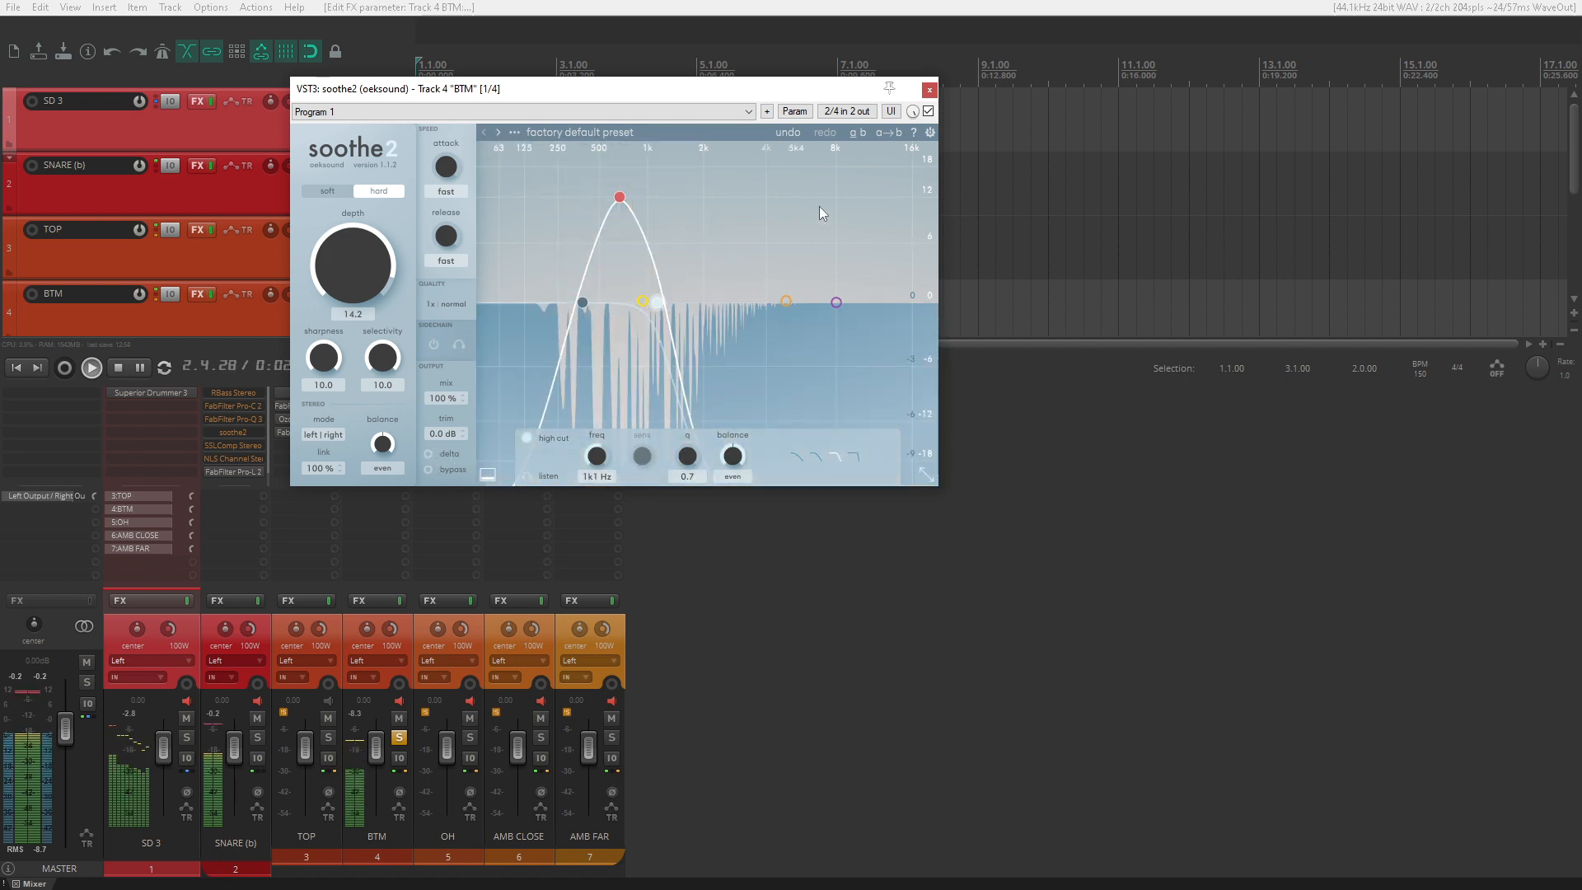
click(929, 90)
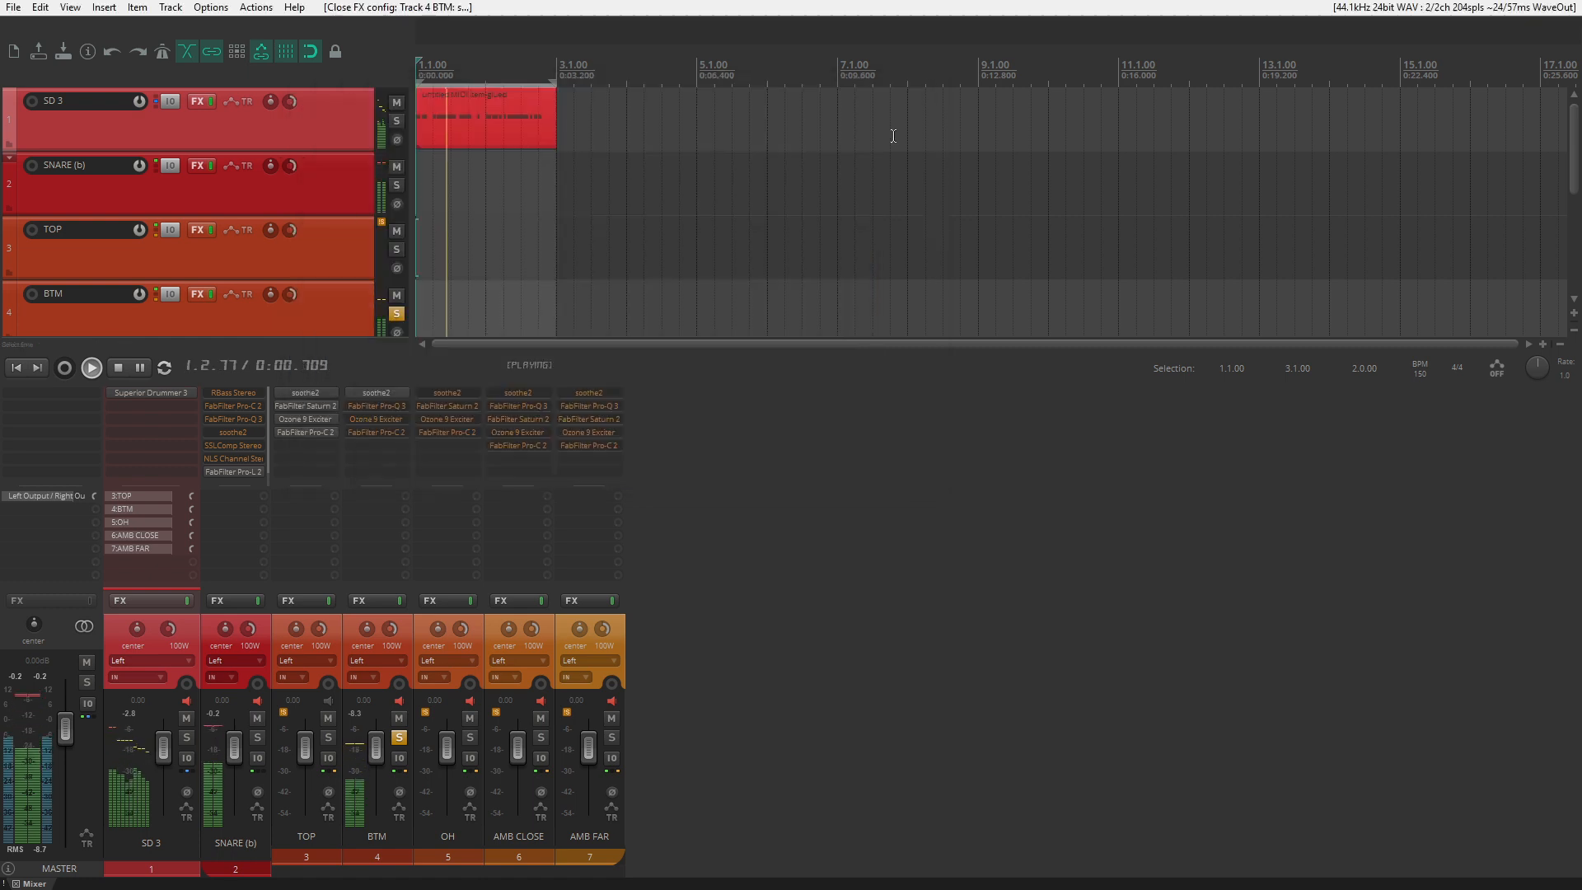
- Enable FabFilter Pro-Q 3 on the BTM track and audition its low-mid cut, upper-mid cut and high-frequency boost
click(383, 406)
click(874, 362)
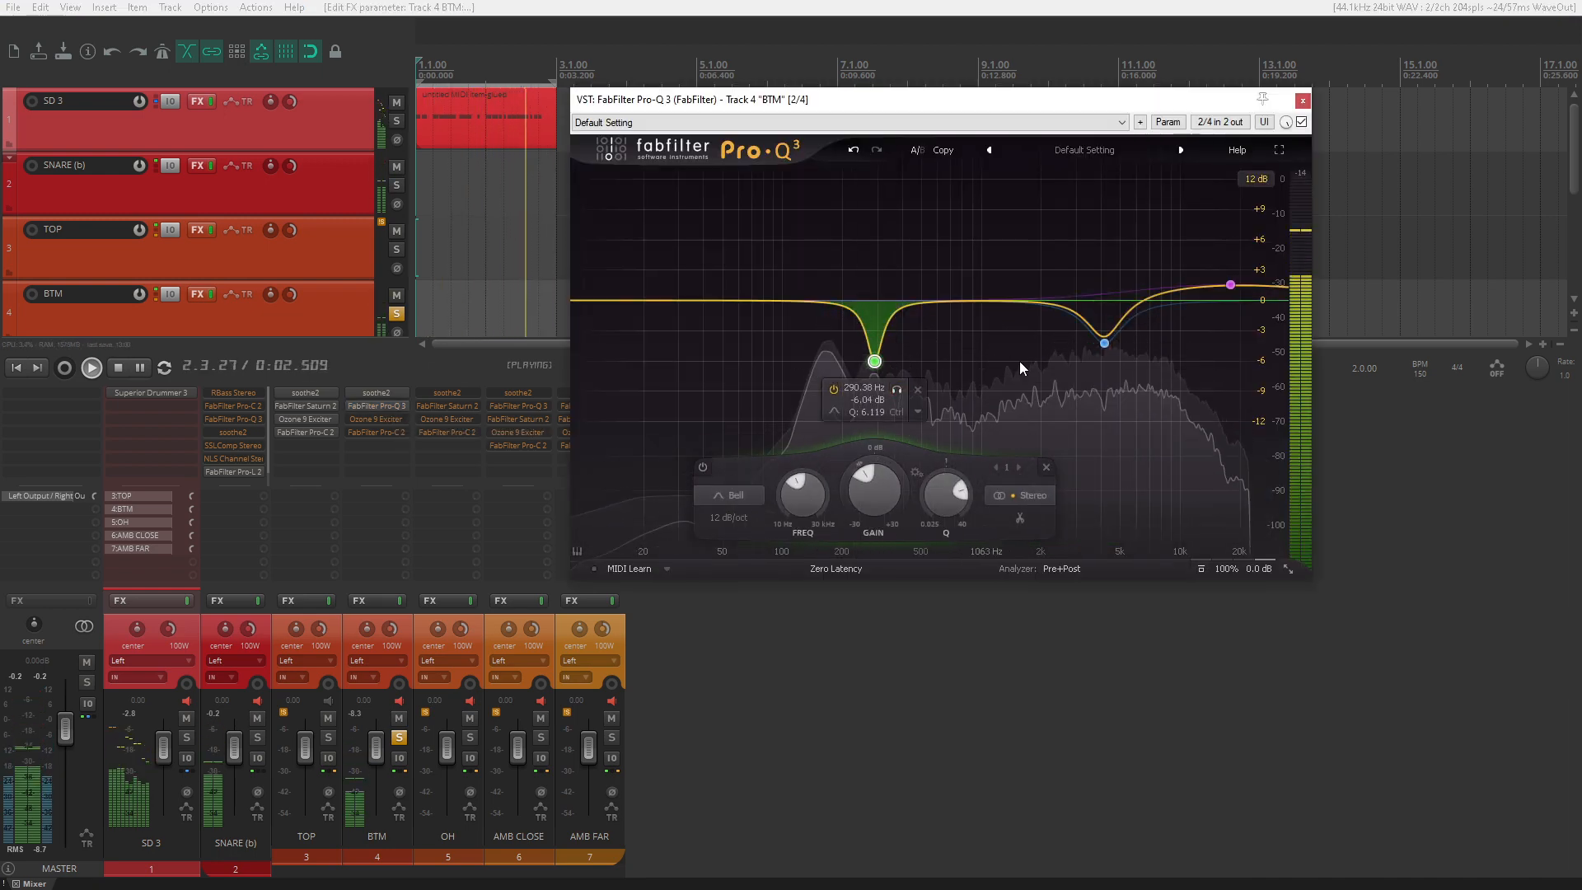
click(1104, 343)
click(1126, 371)
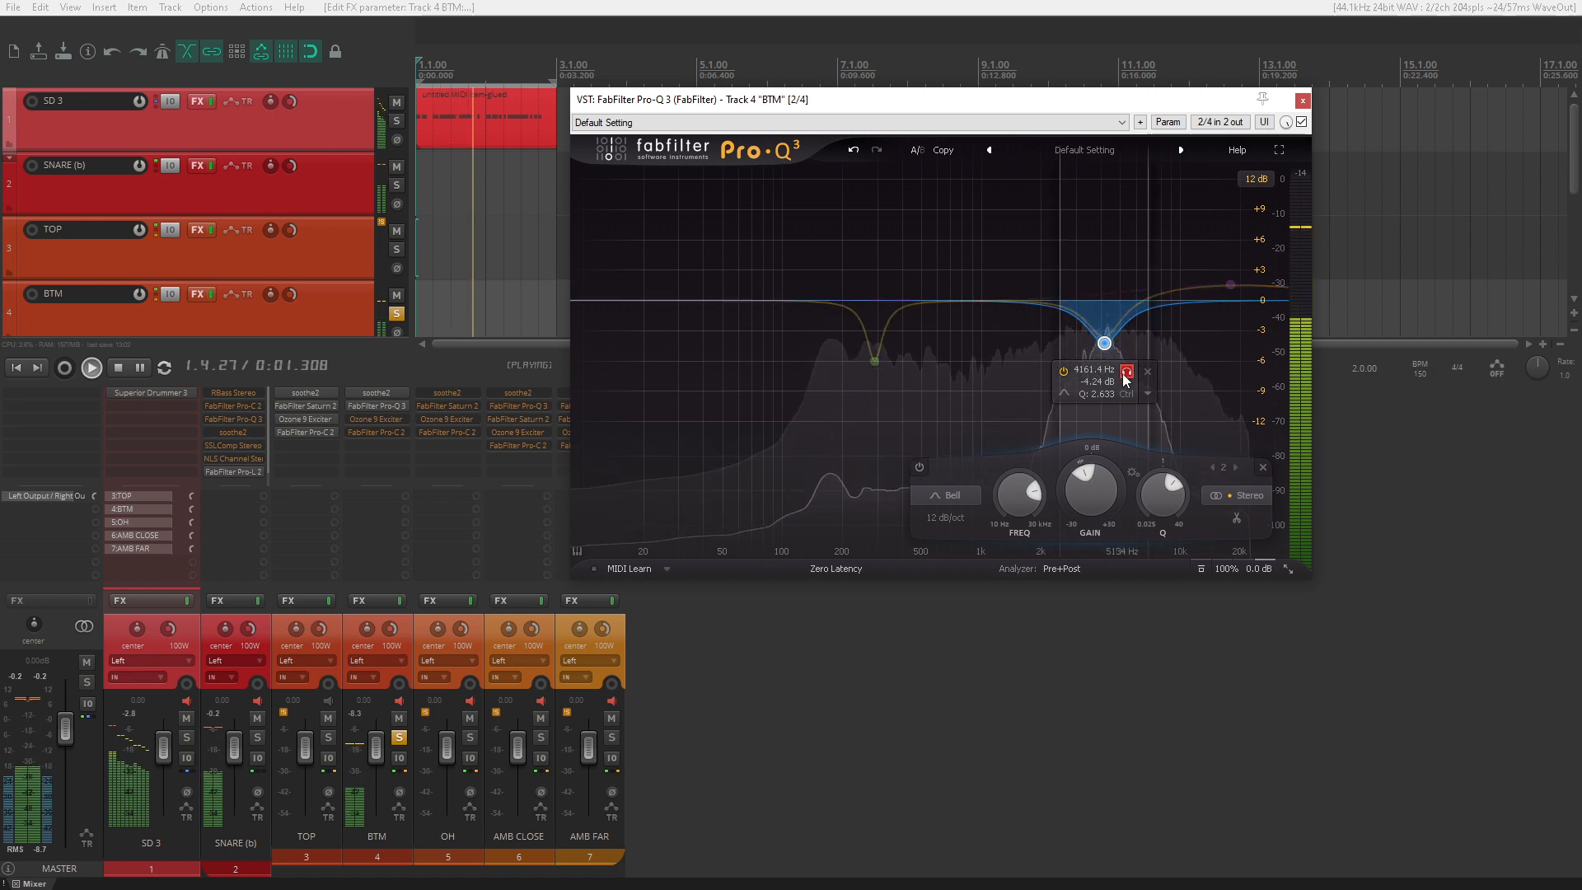
click(1230, 285)
click(1212, 237)
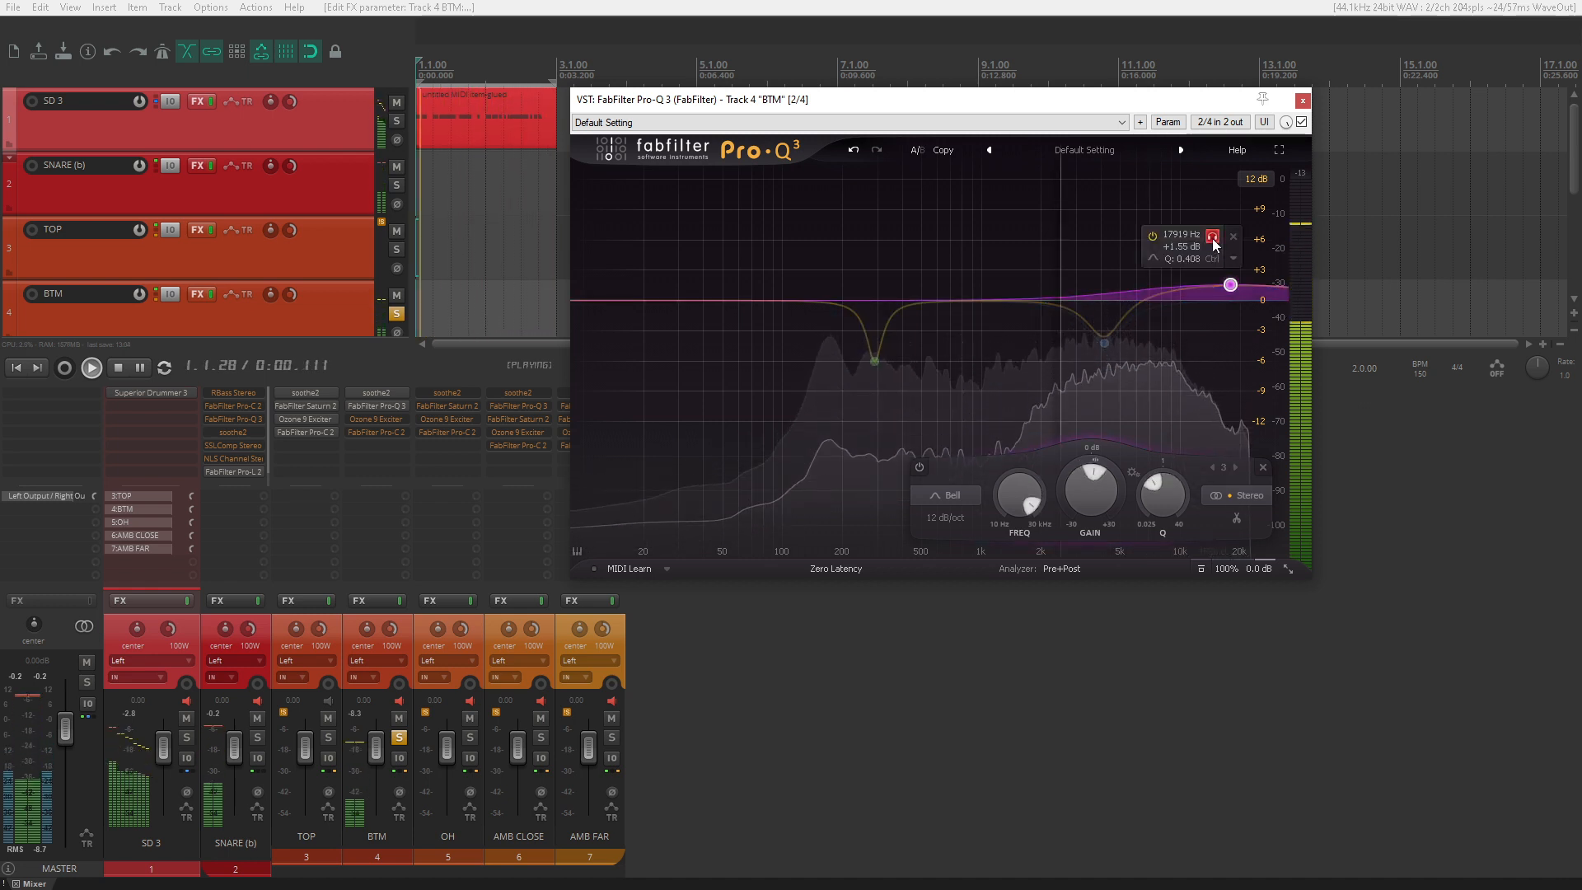
click(1302, 122)
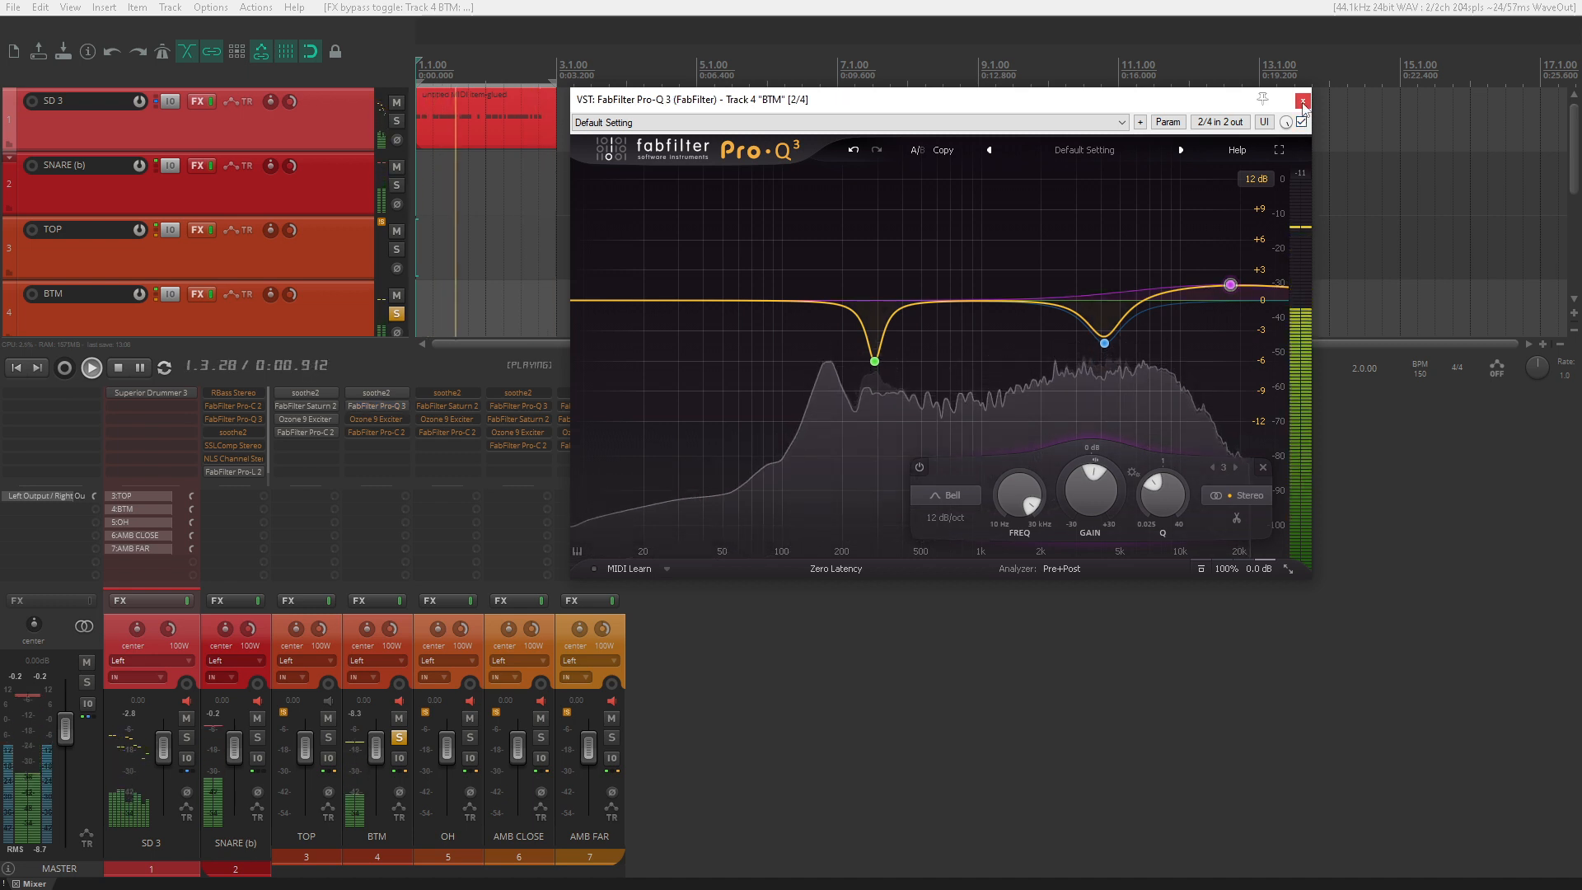
click(1303, 100)
- Enable Ozone 9 Exciter and FabFilter Pro-C 2 on the BTM track, reviewing the exciter's Triode mode and amount
shift+click(391, 418)
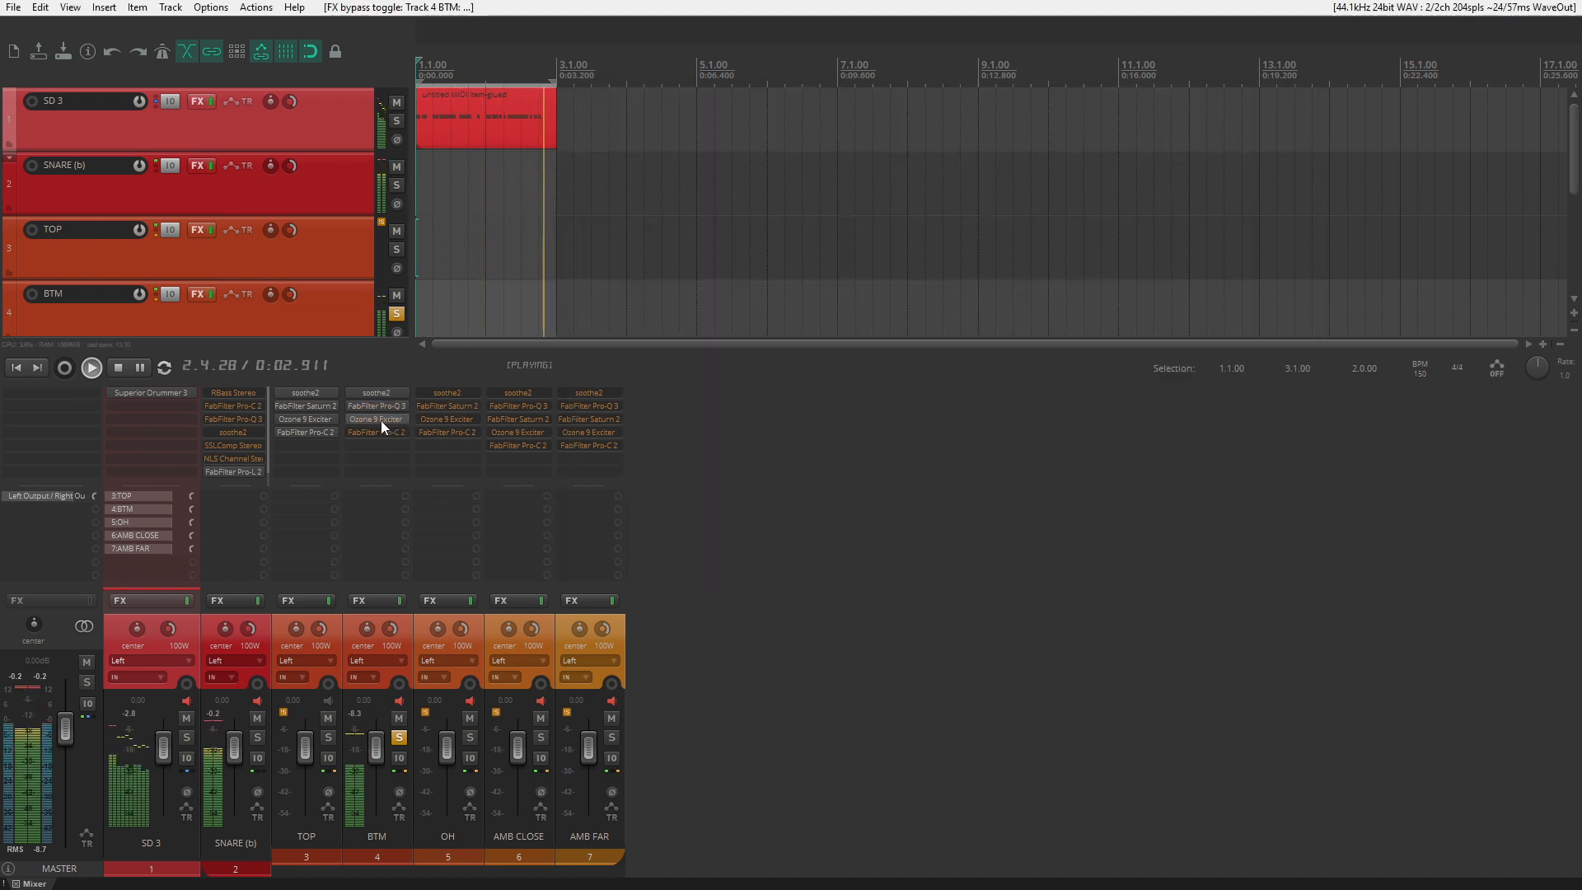
click(383, 422)
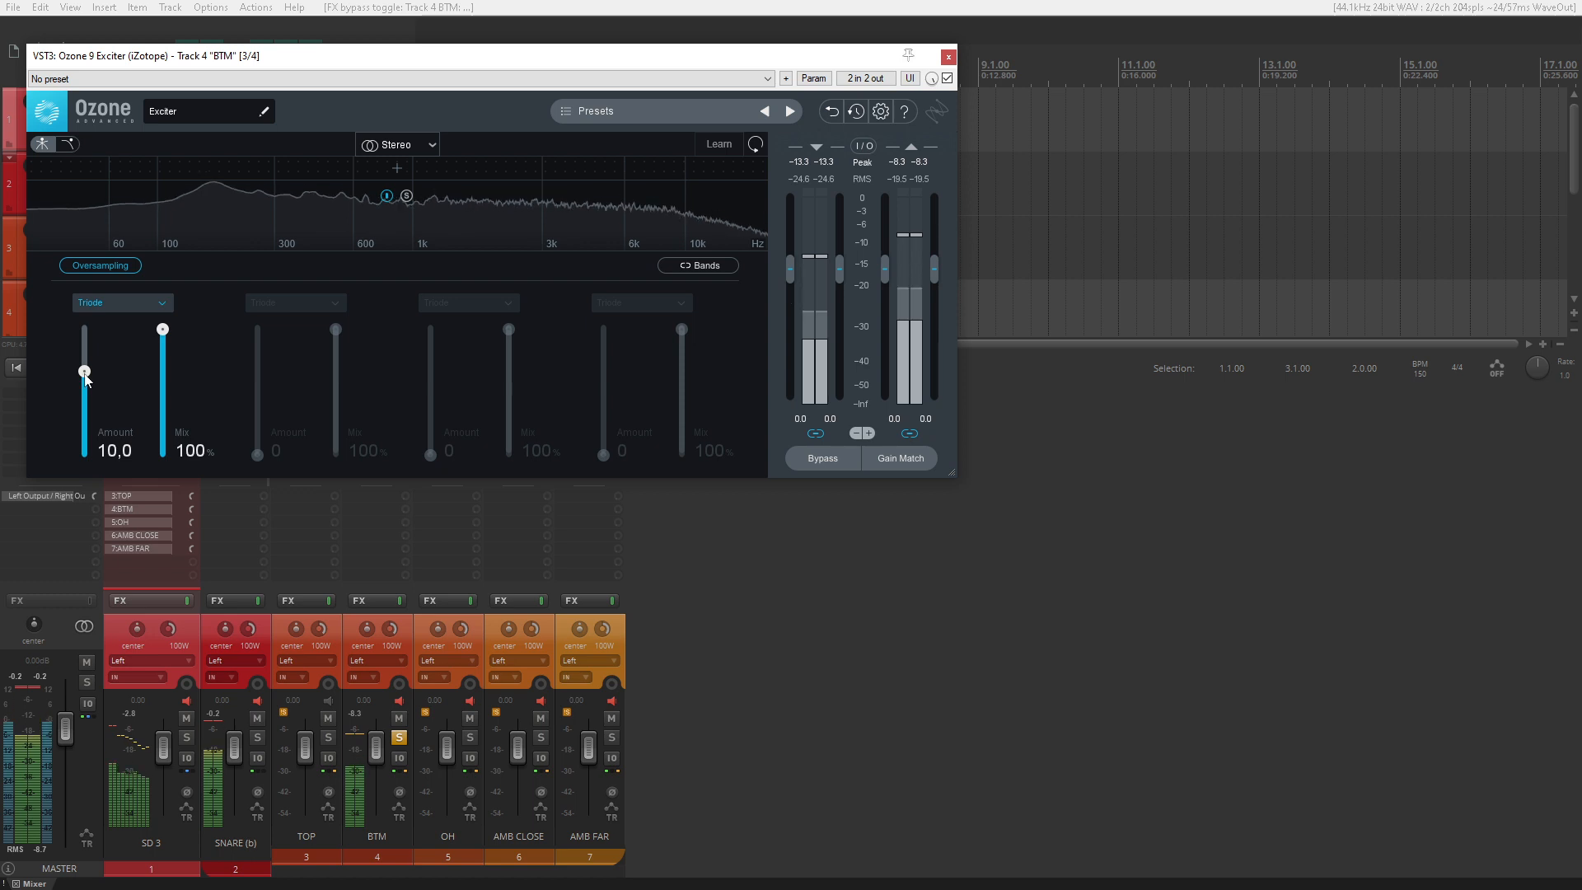
click(949, 56)
shift+click(372, 433)
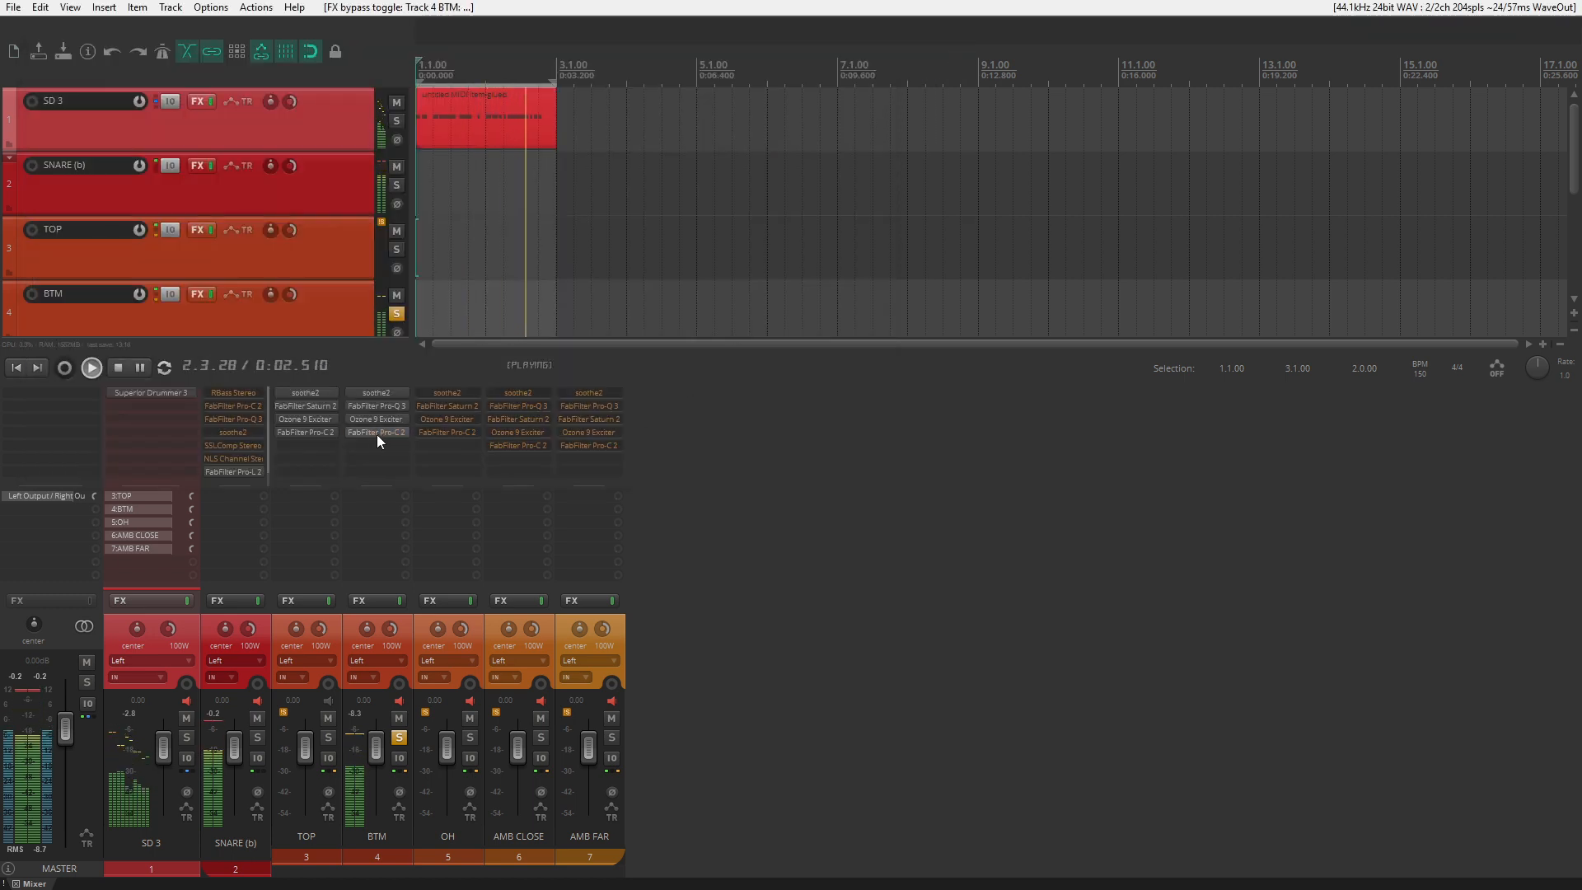
- Review the threshold, ratio, attack, release and knee settings of FabFilter Pro-C 2 on the BTM track
click(379, 433)
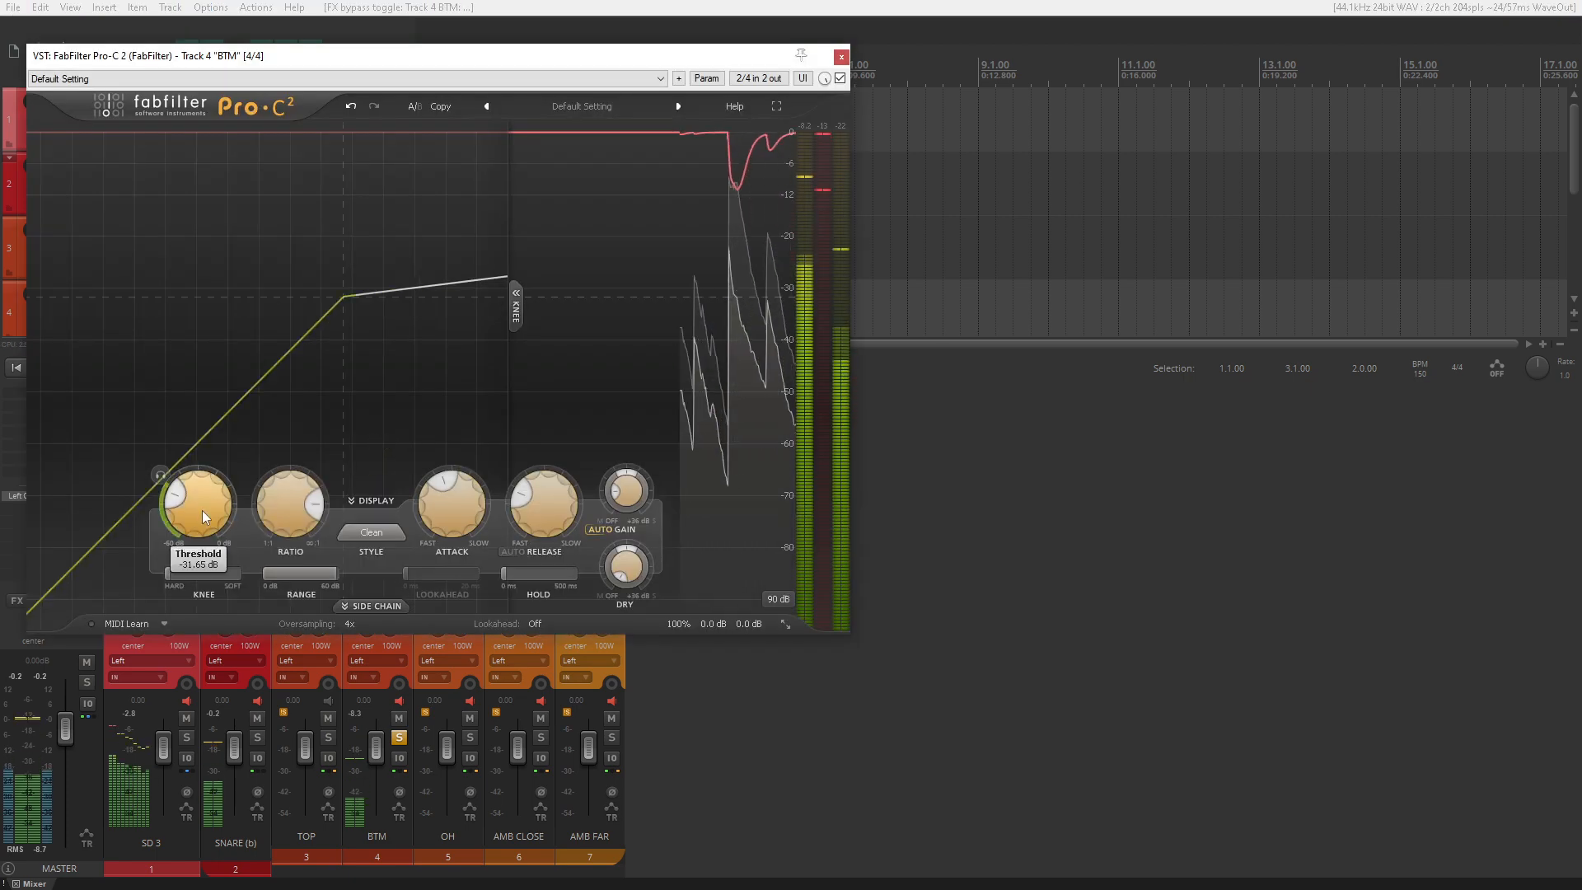
mouse_move(299, 514)
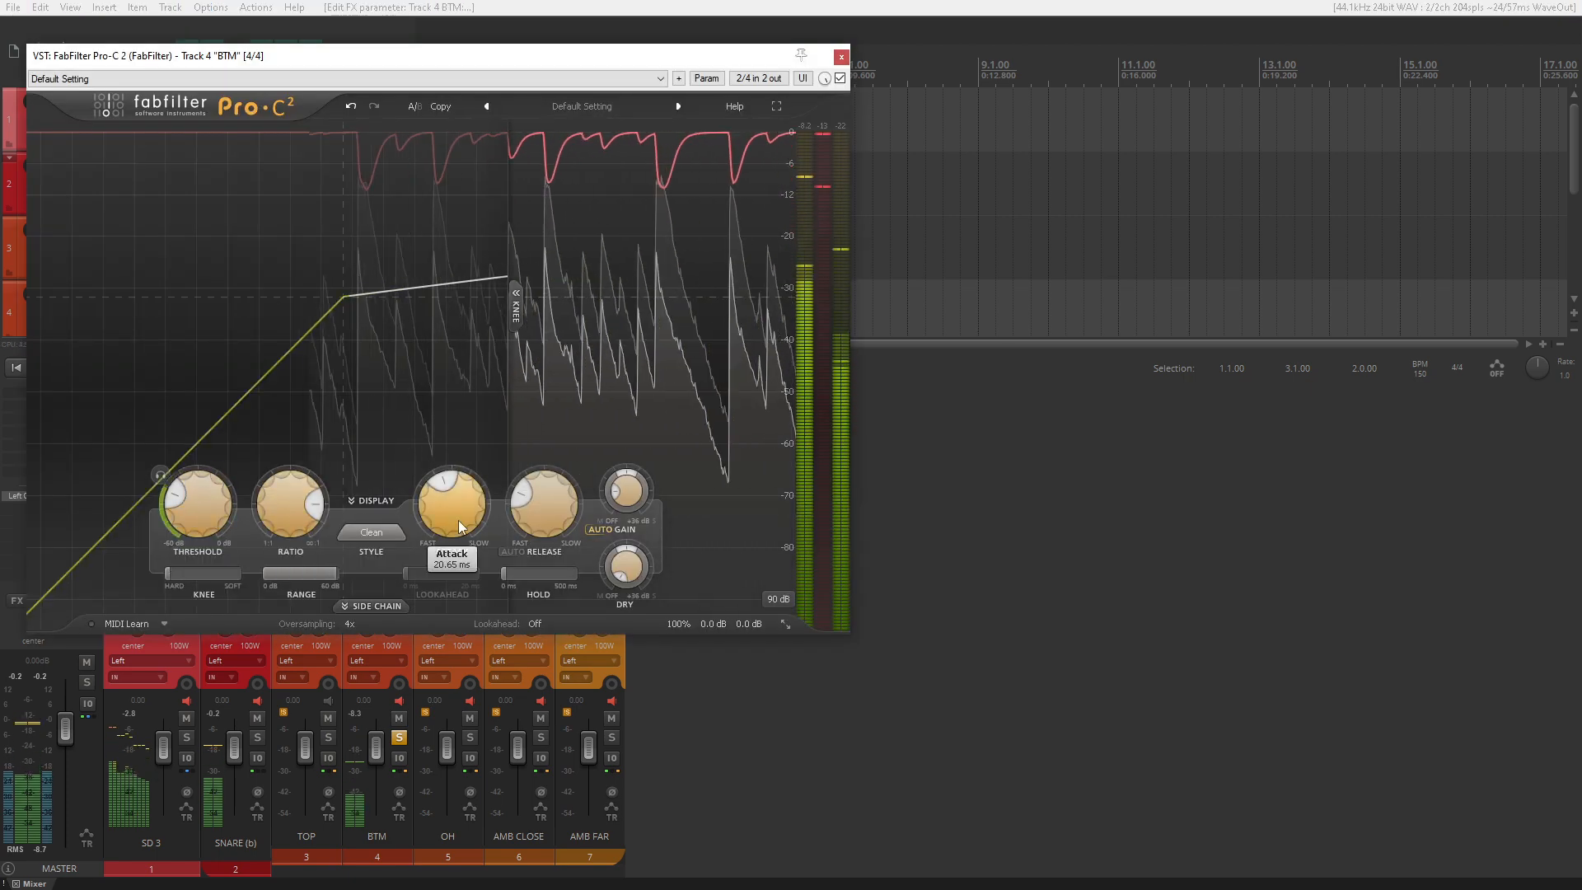
mouse_move(545, 526)
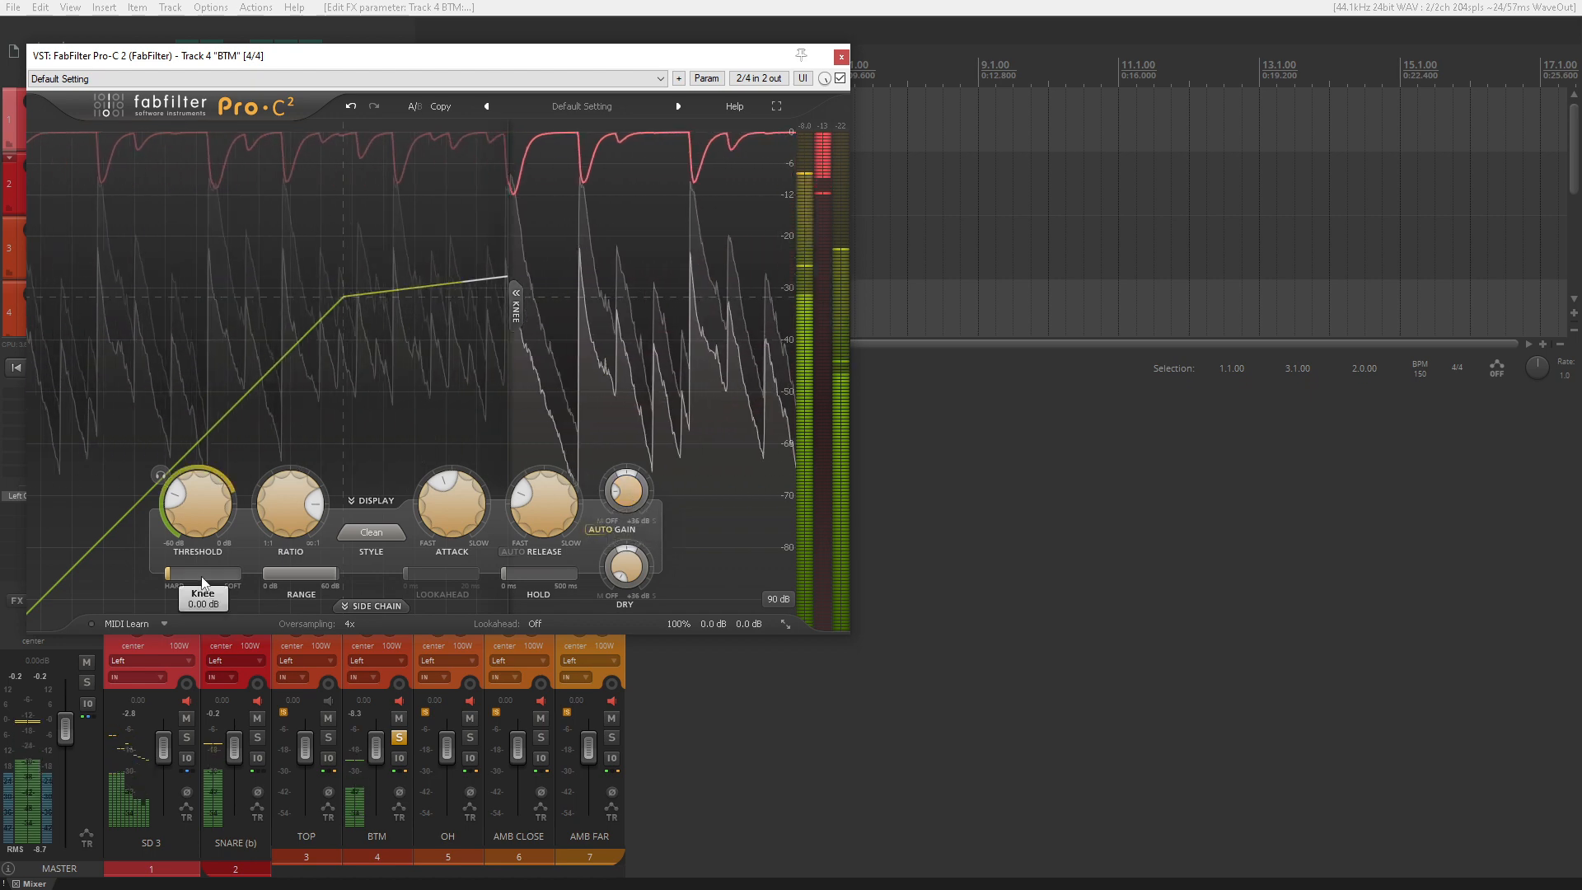
click(842, 57)
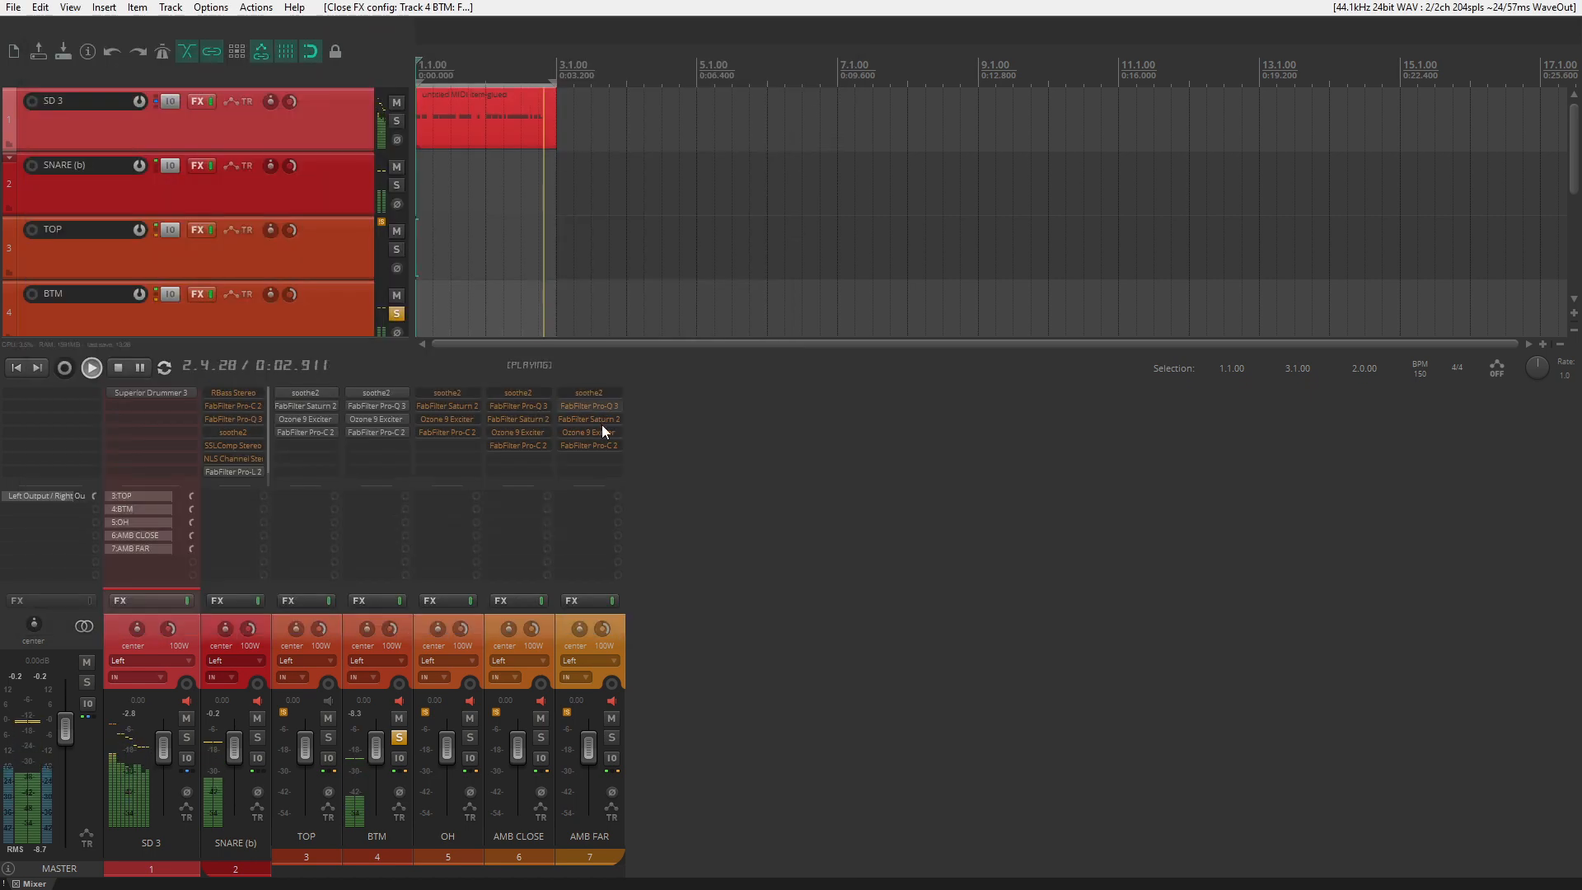
- Switch the solo from the BTM track to the OH track and enable soothe2 on OH
click(468, 737)
click(400, 737)
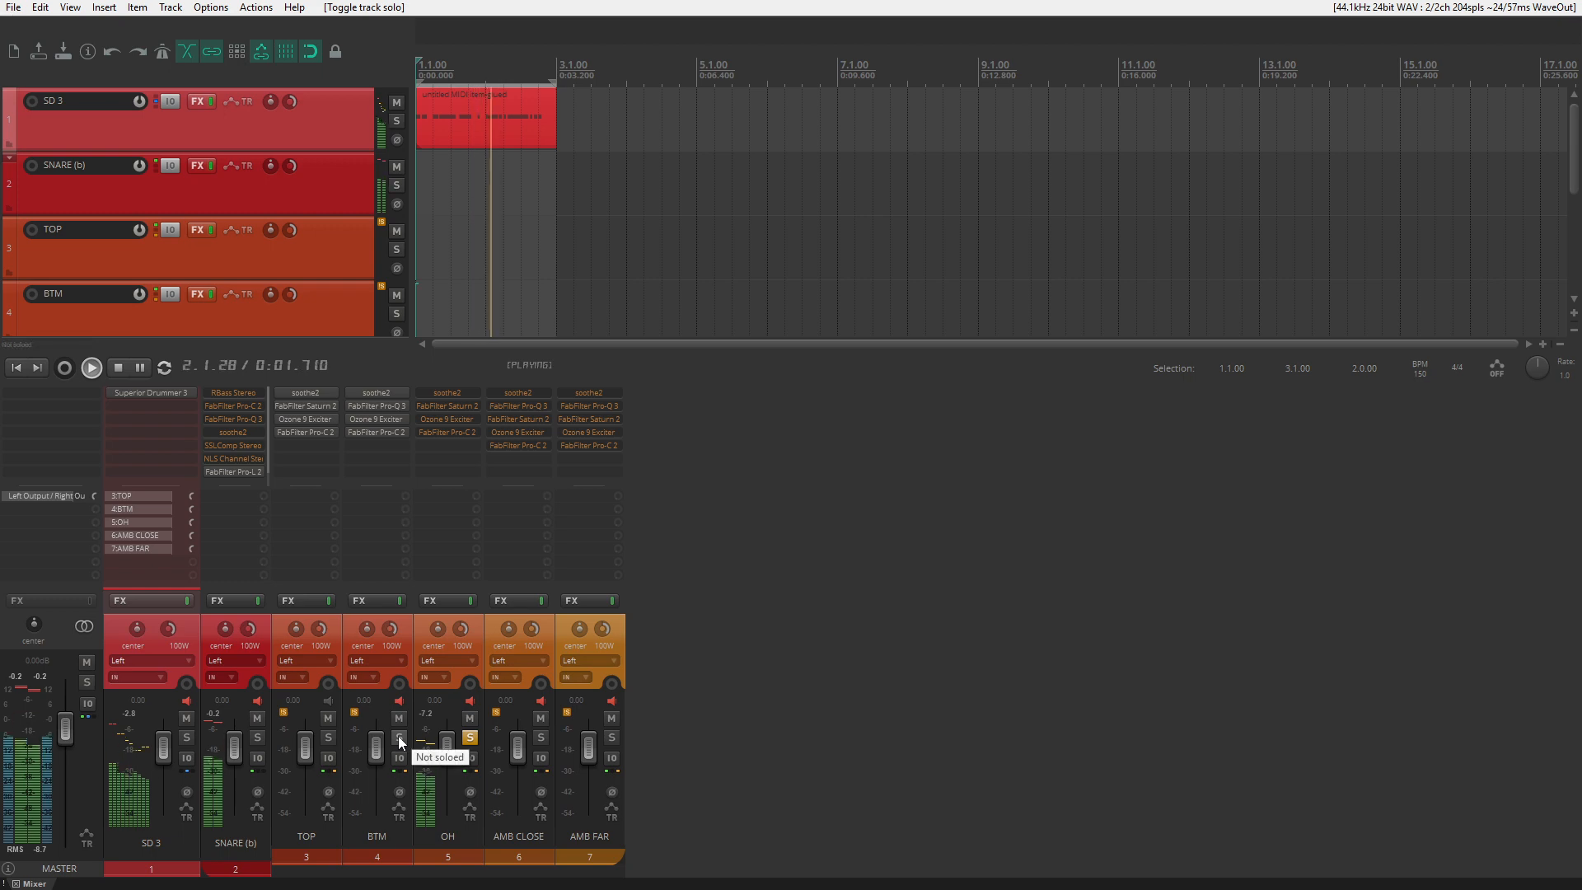
click(461, 393)
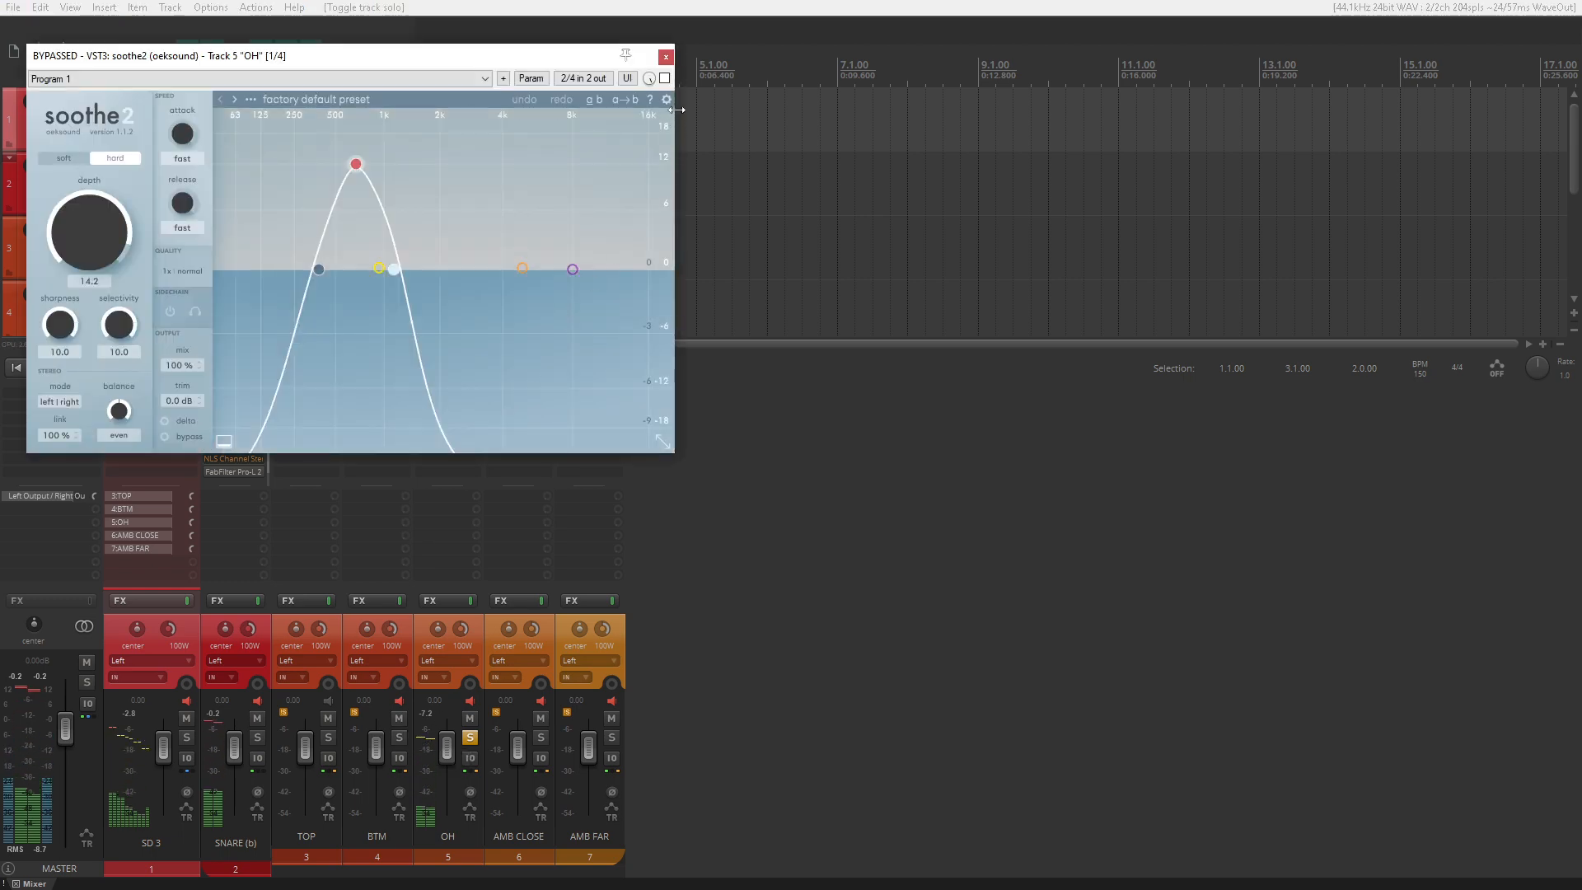
click(664, 78)
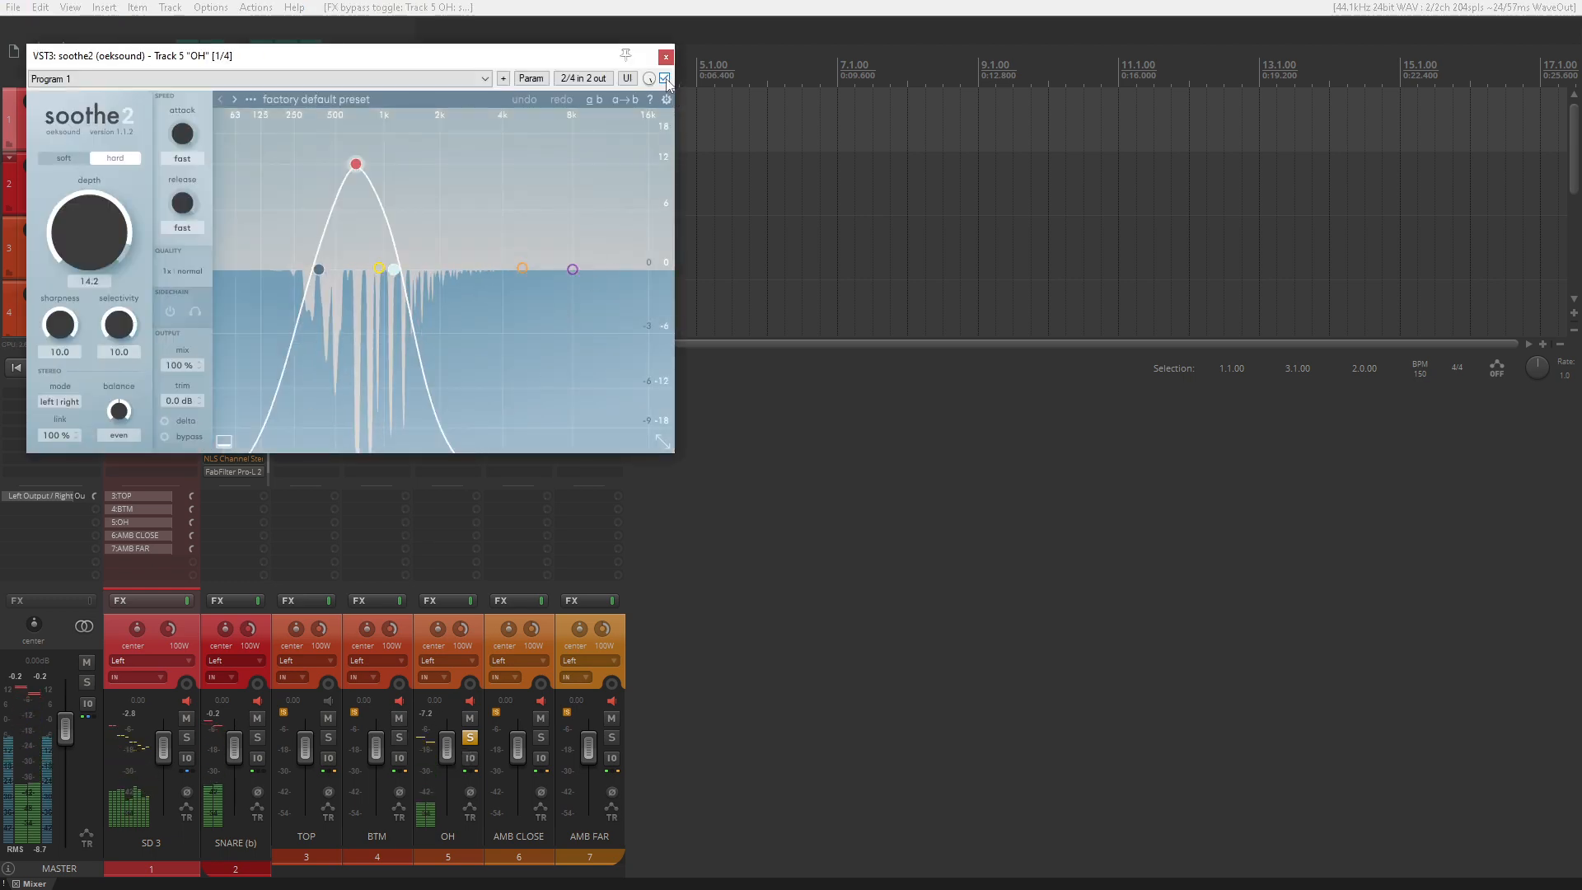
- Inspect the low-cut, high-cut and mid band of soothe2 on the OH track, audition its delta signal and compare it bypassed
click(318, 269)
click(395, 275)
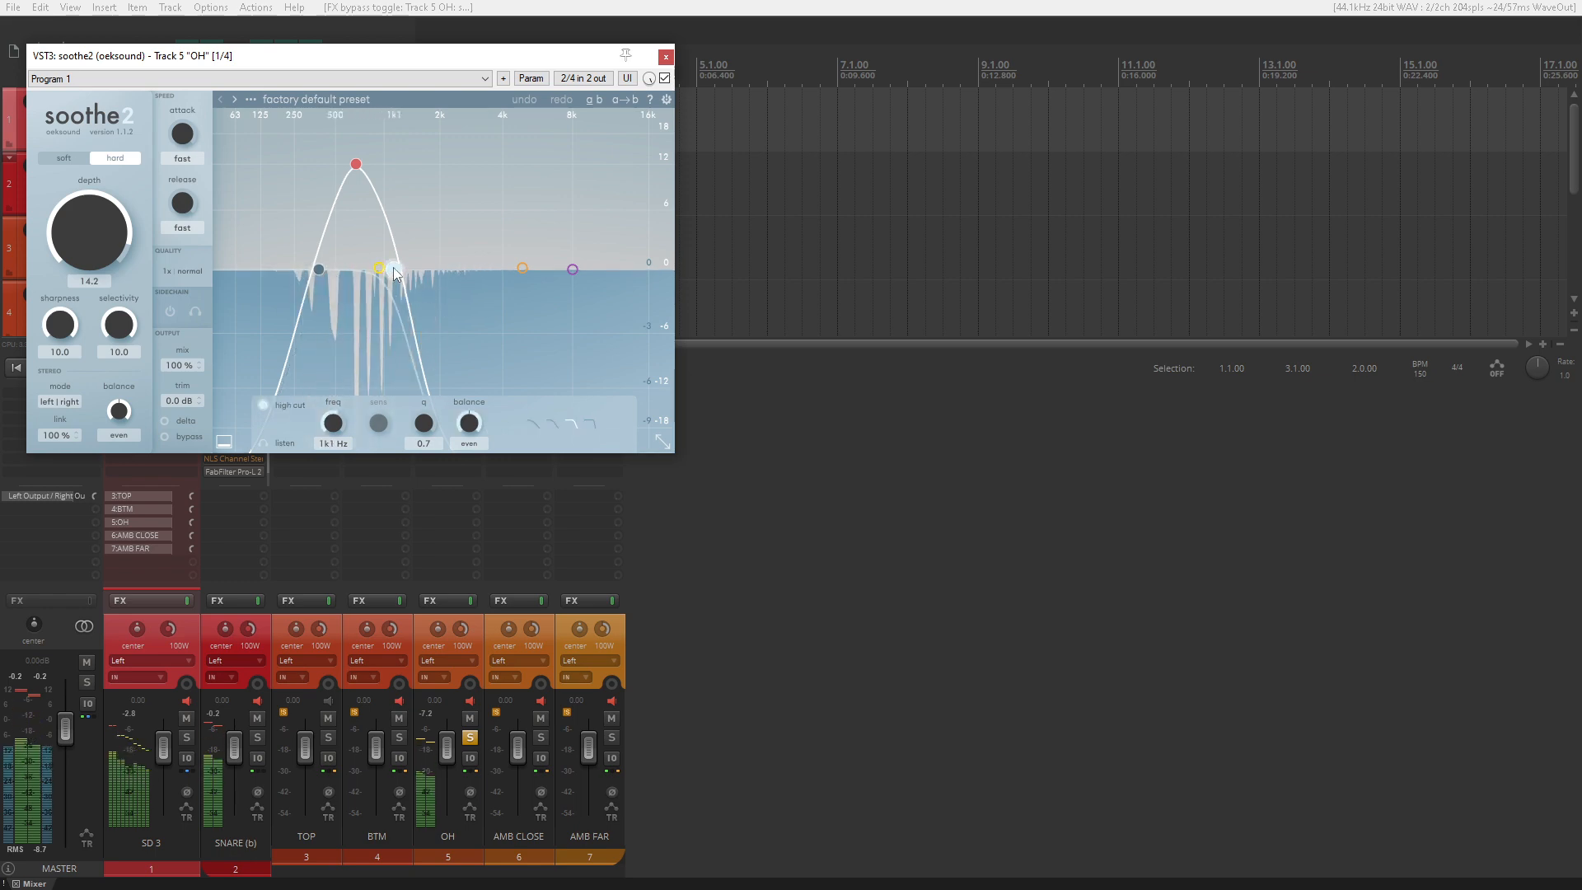
click(356, 164)
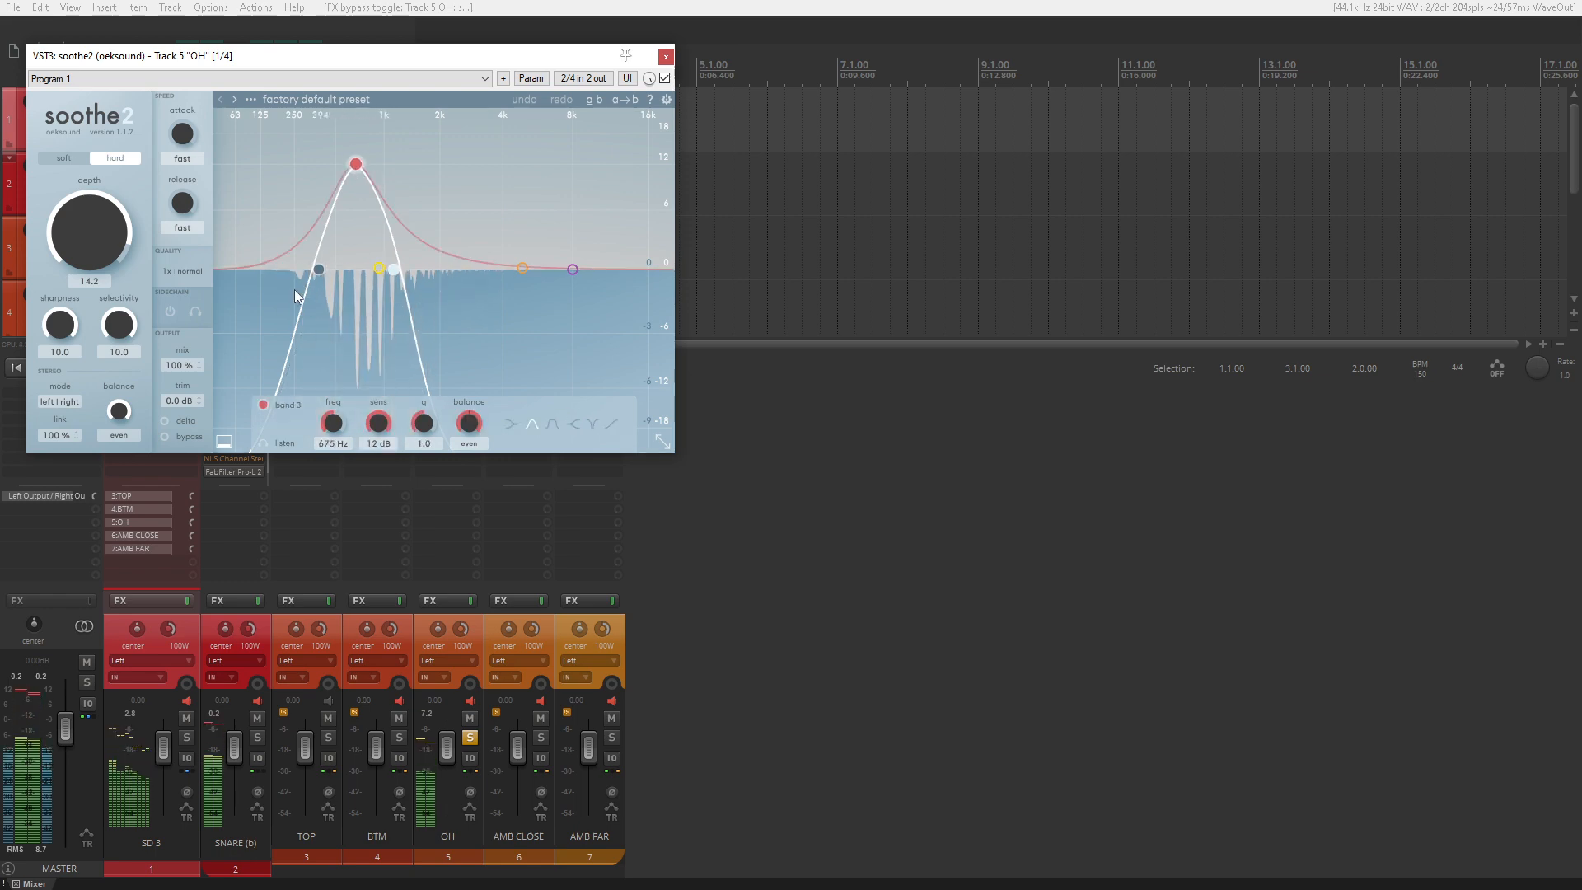
click(183, 427)
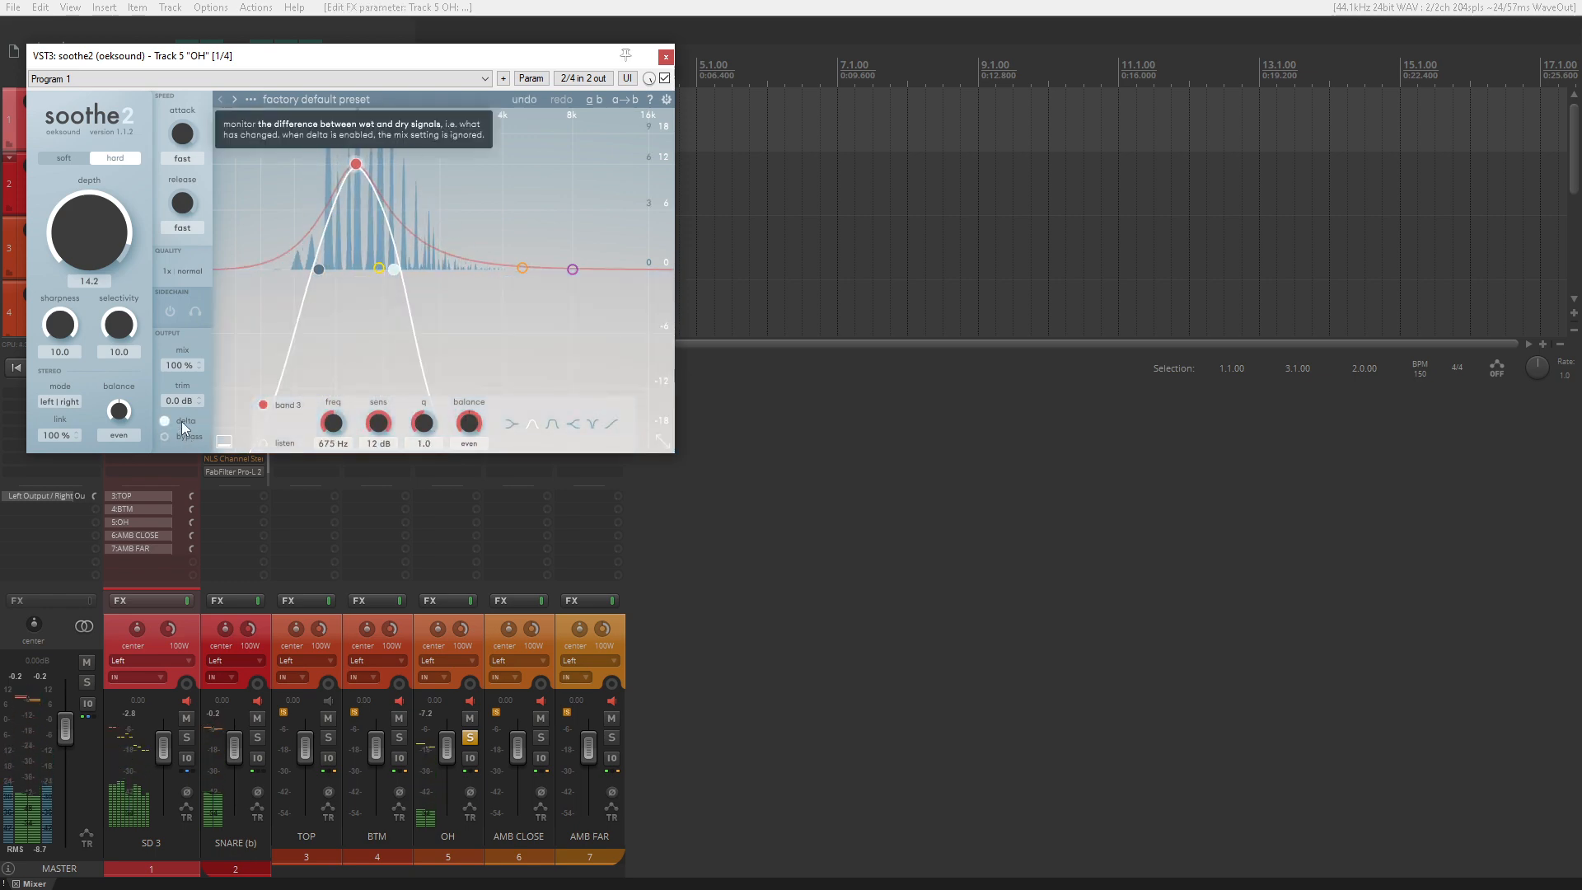
click(183, 427)
click(665, 78)
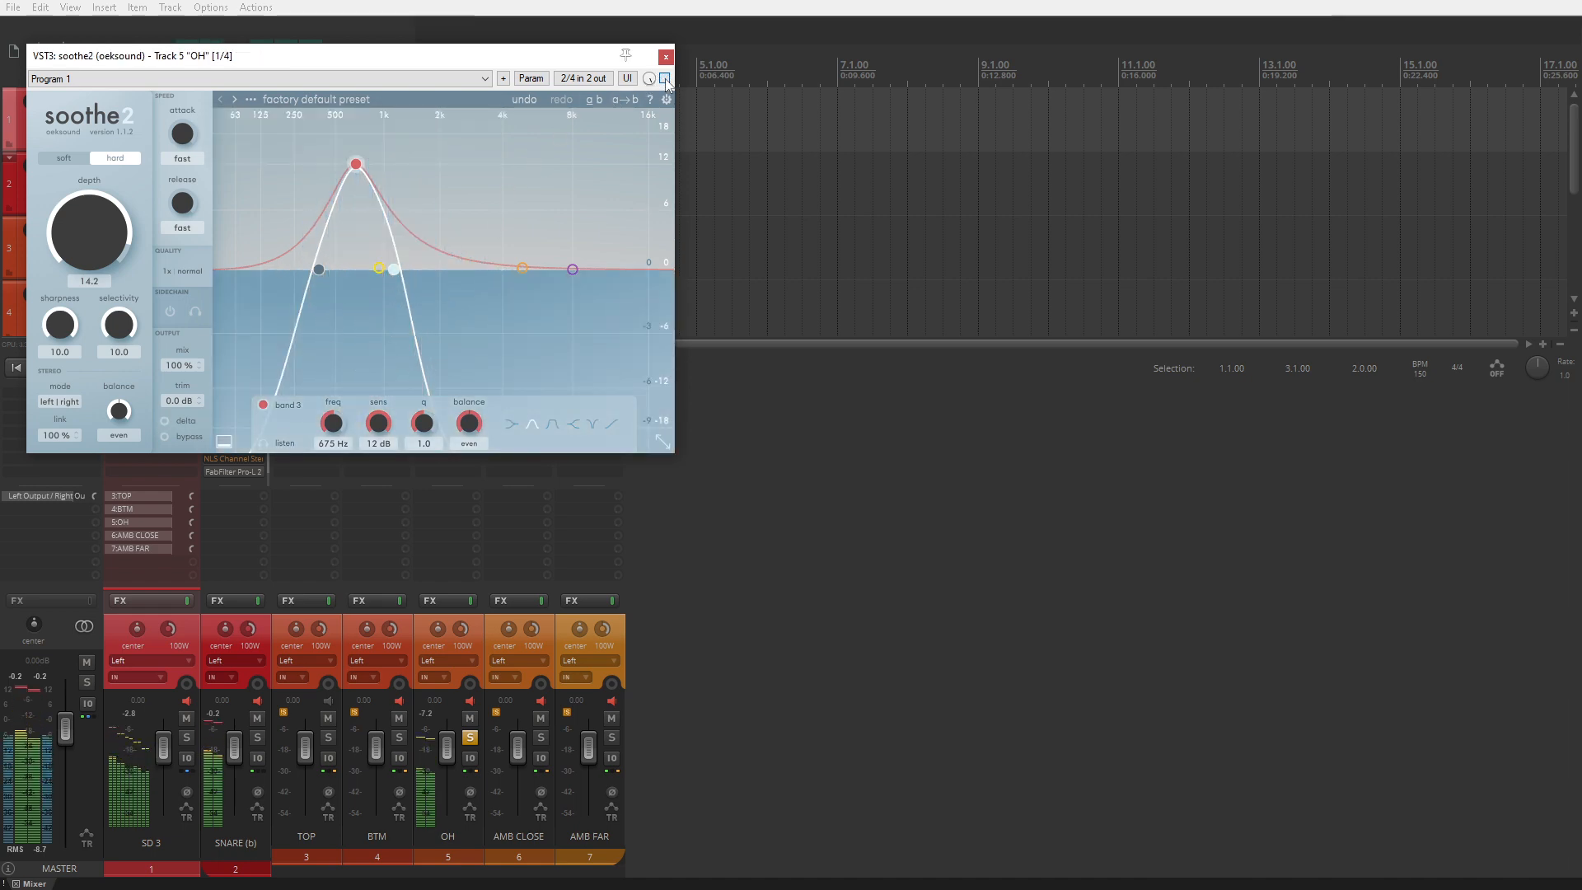
click(666, 58)
- Enable FabFilter Saturn 2 and Ozone 9 Exciter on the OH track, reviewing the Warm Tape and Triode settings
click(467, 406)
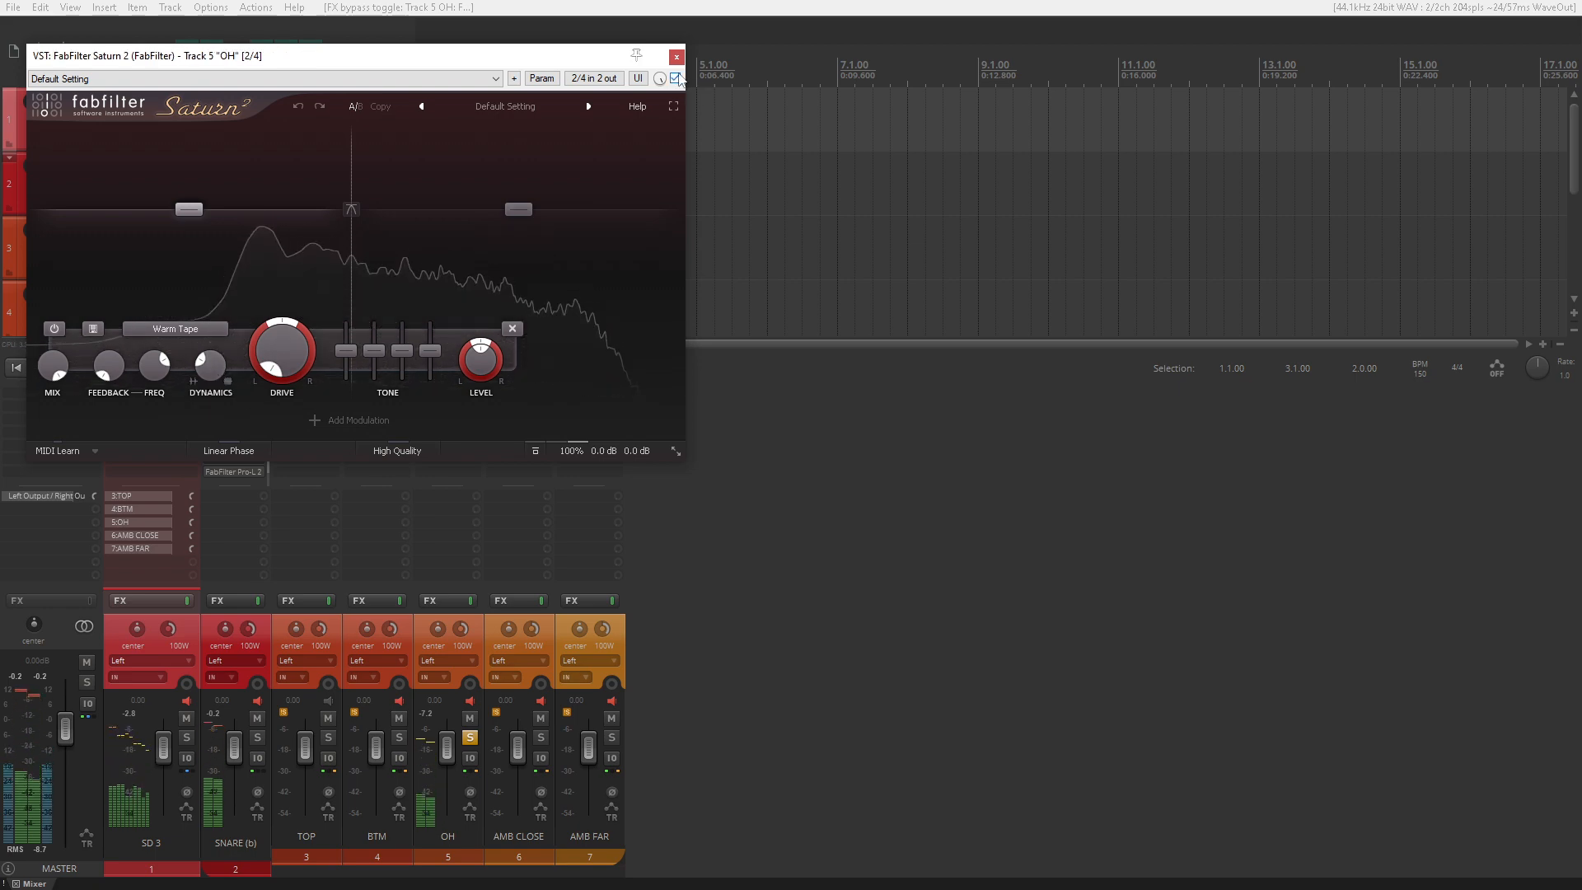
click(677, 57)
ctrl+click(461, 419)
click(452, 421)
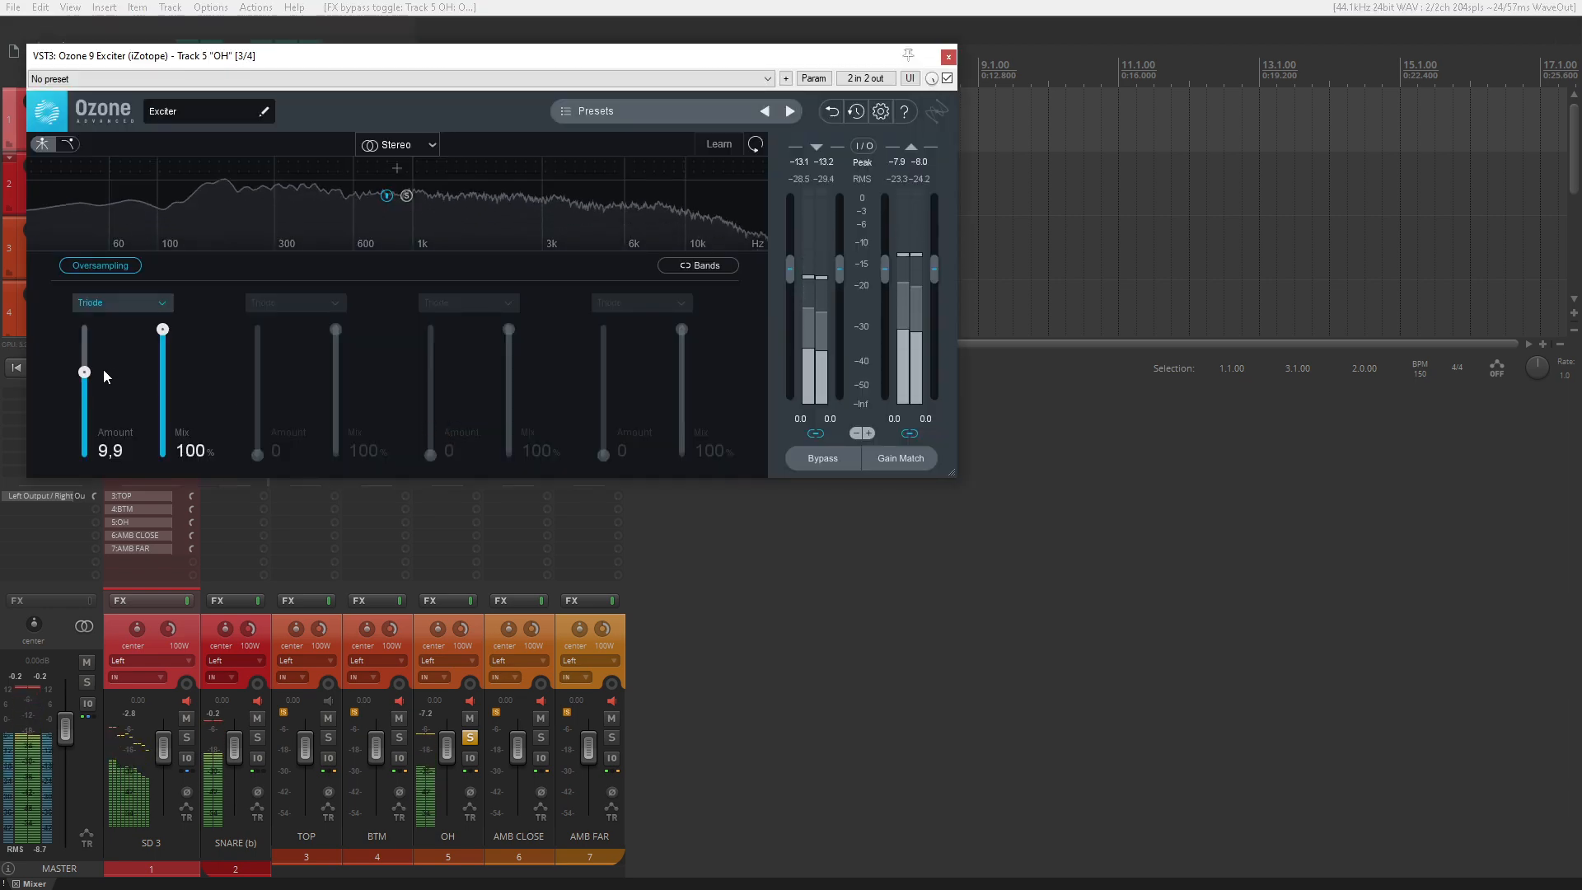
click(948, 57)
- Enable FabFilter Pro-C 2 on the OH track and review its compression settings
ctrl+click(458, 436)
click(456, 434)
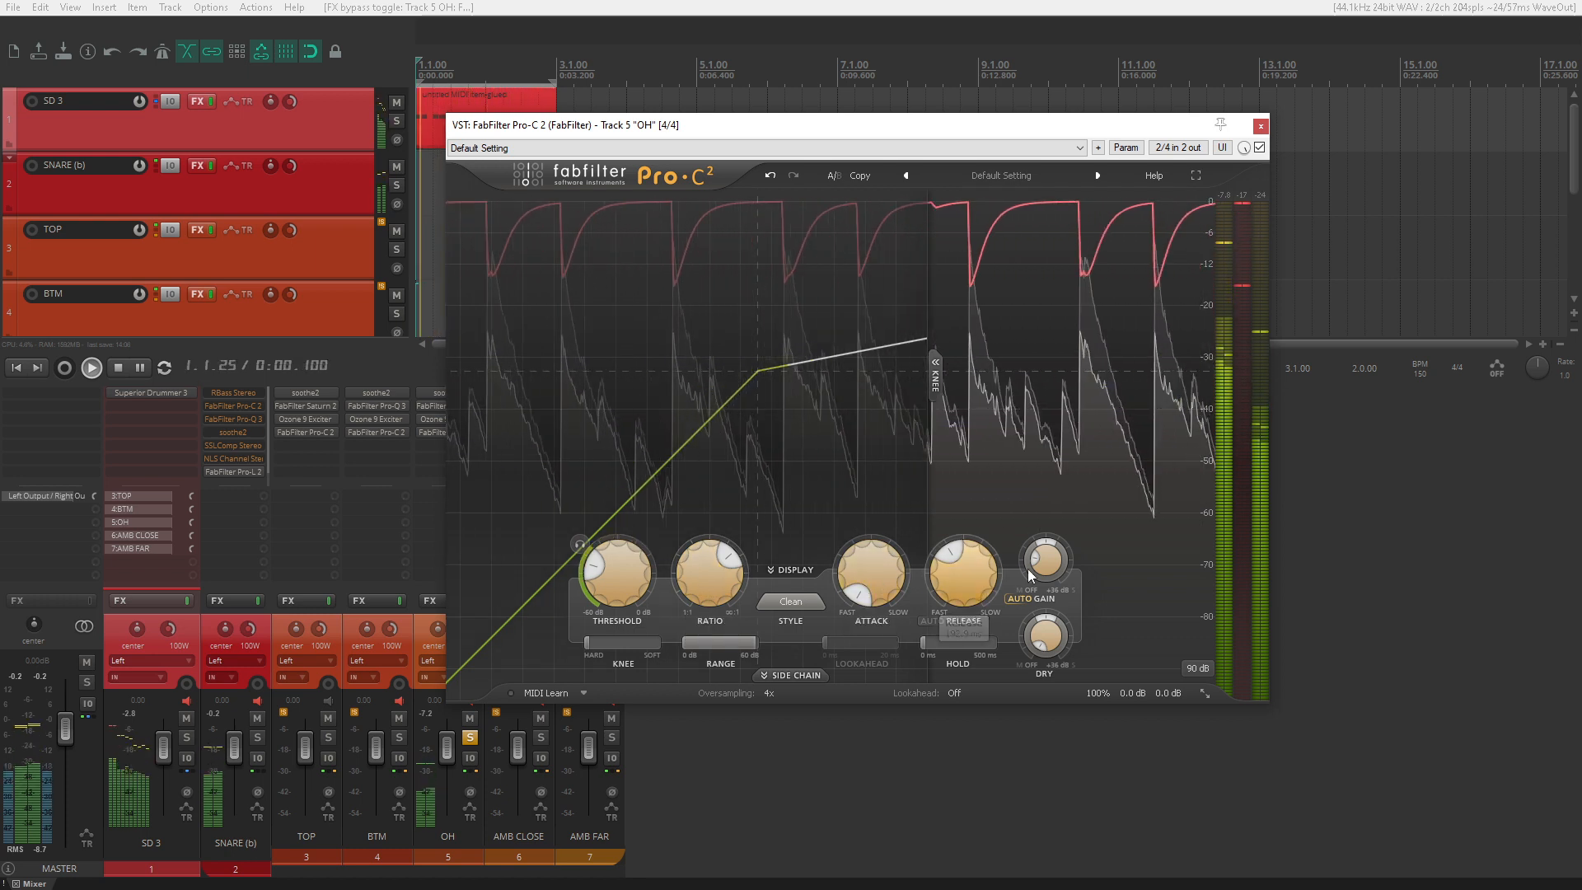
click(1259, 126)
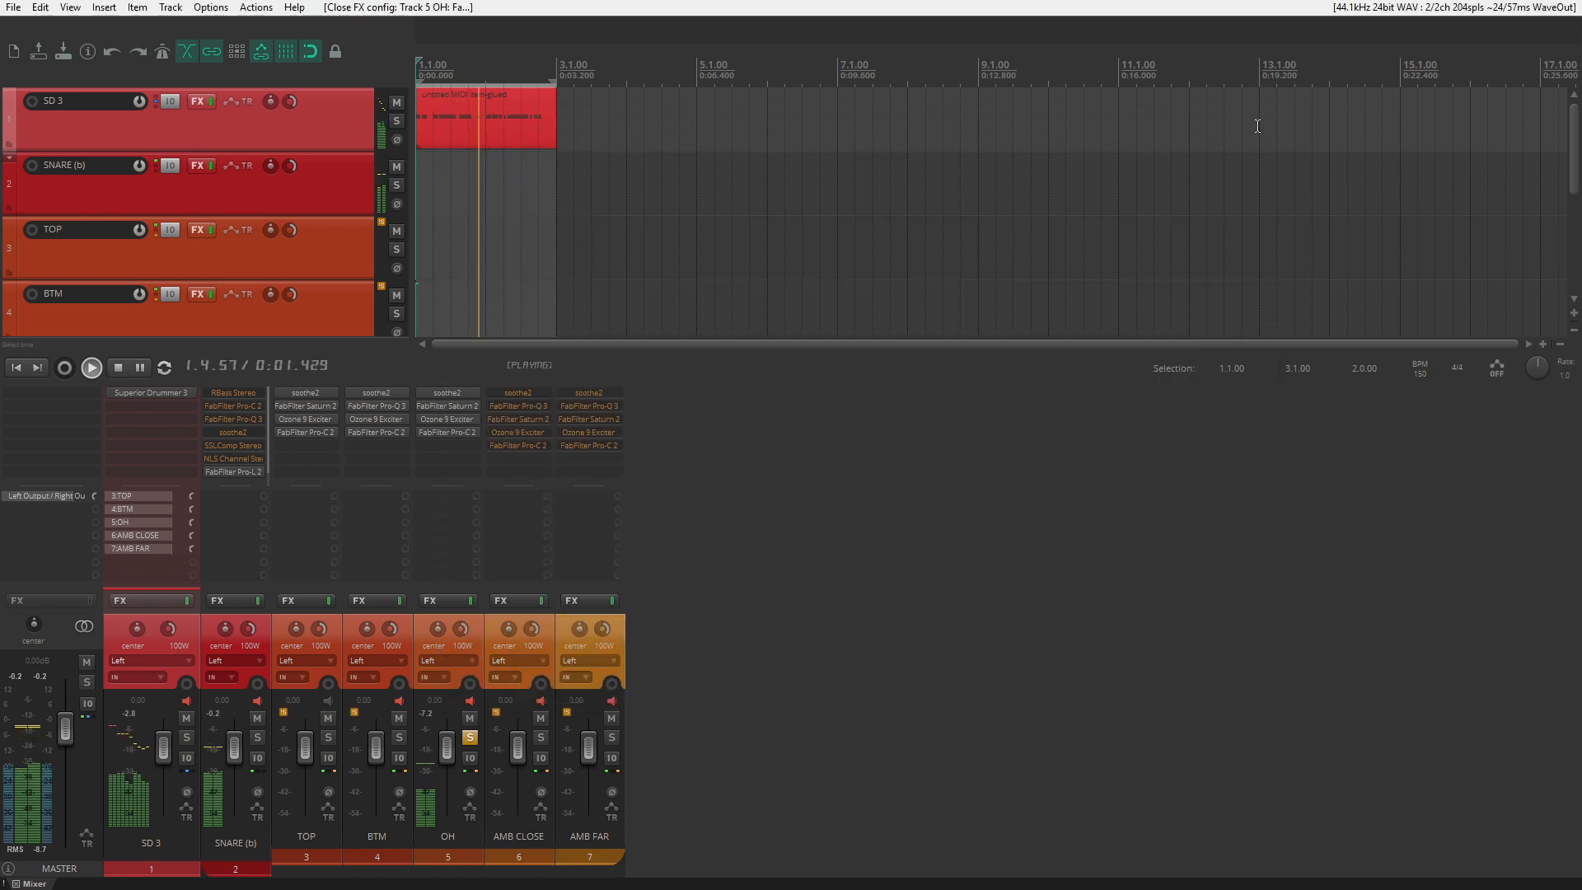
- Compare the OH track with soothe2 and FabFilter Saturn 2 bypassed and re-enabled
shift+click(473, 393)
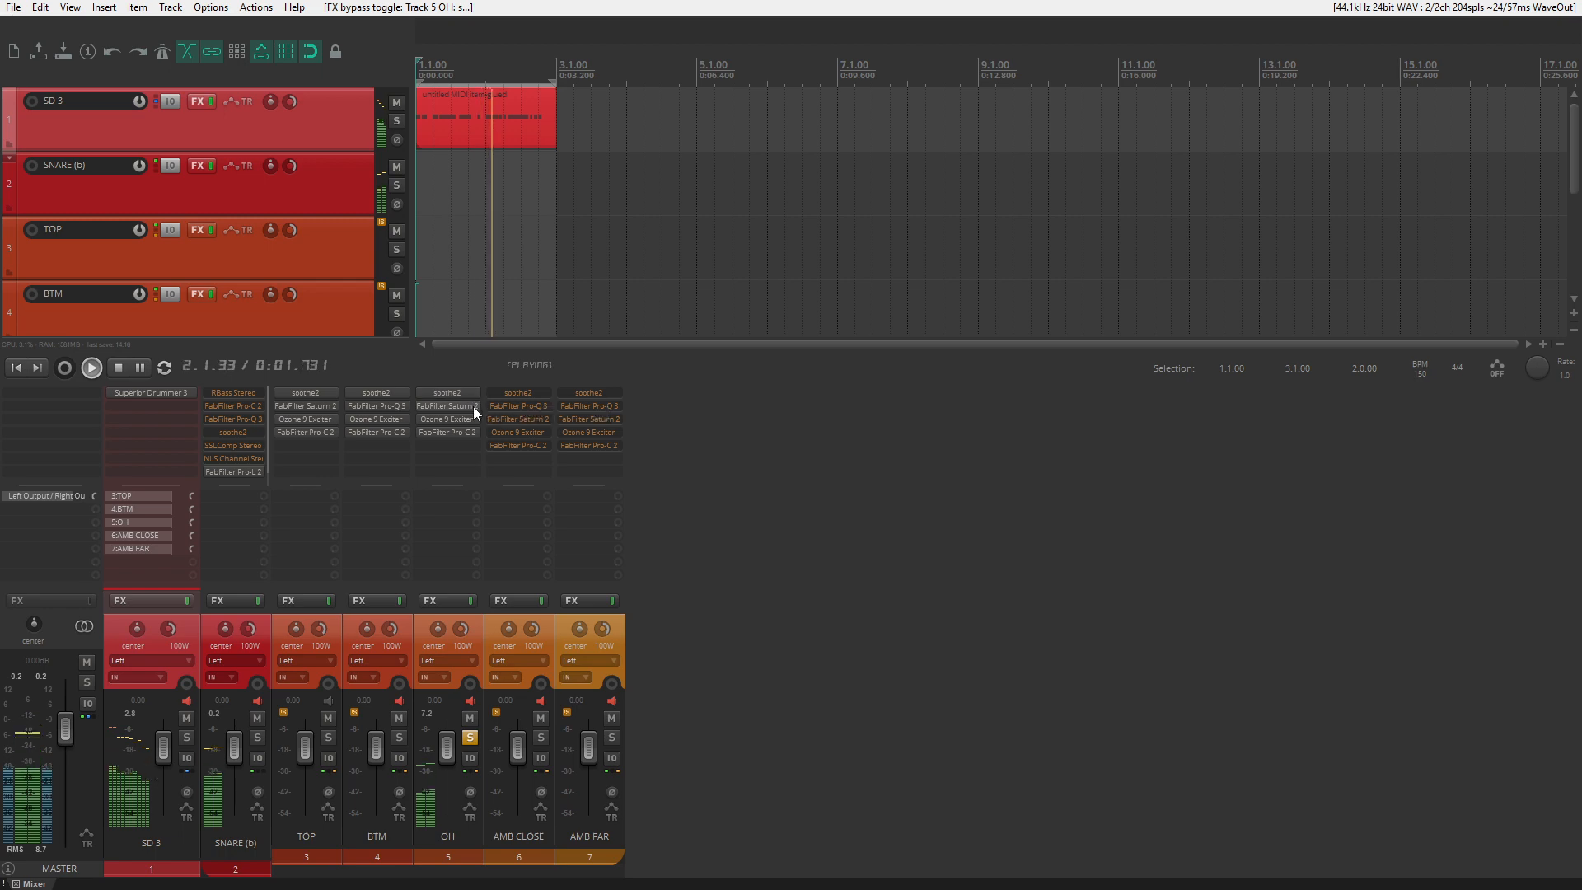
shift+click(473, 407)
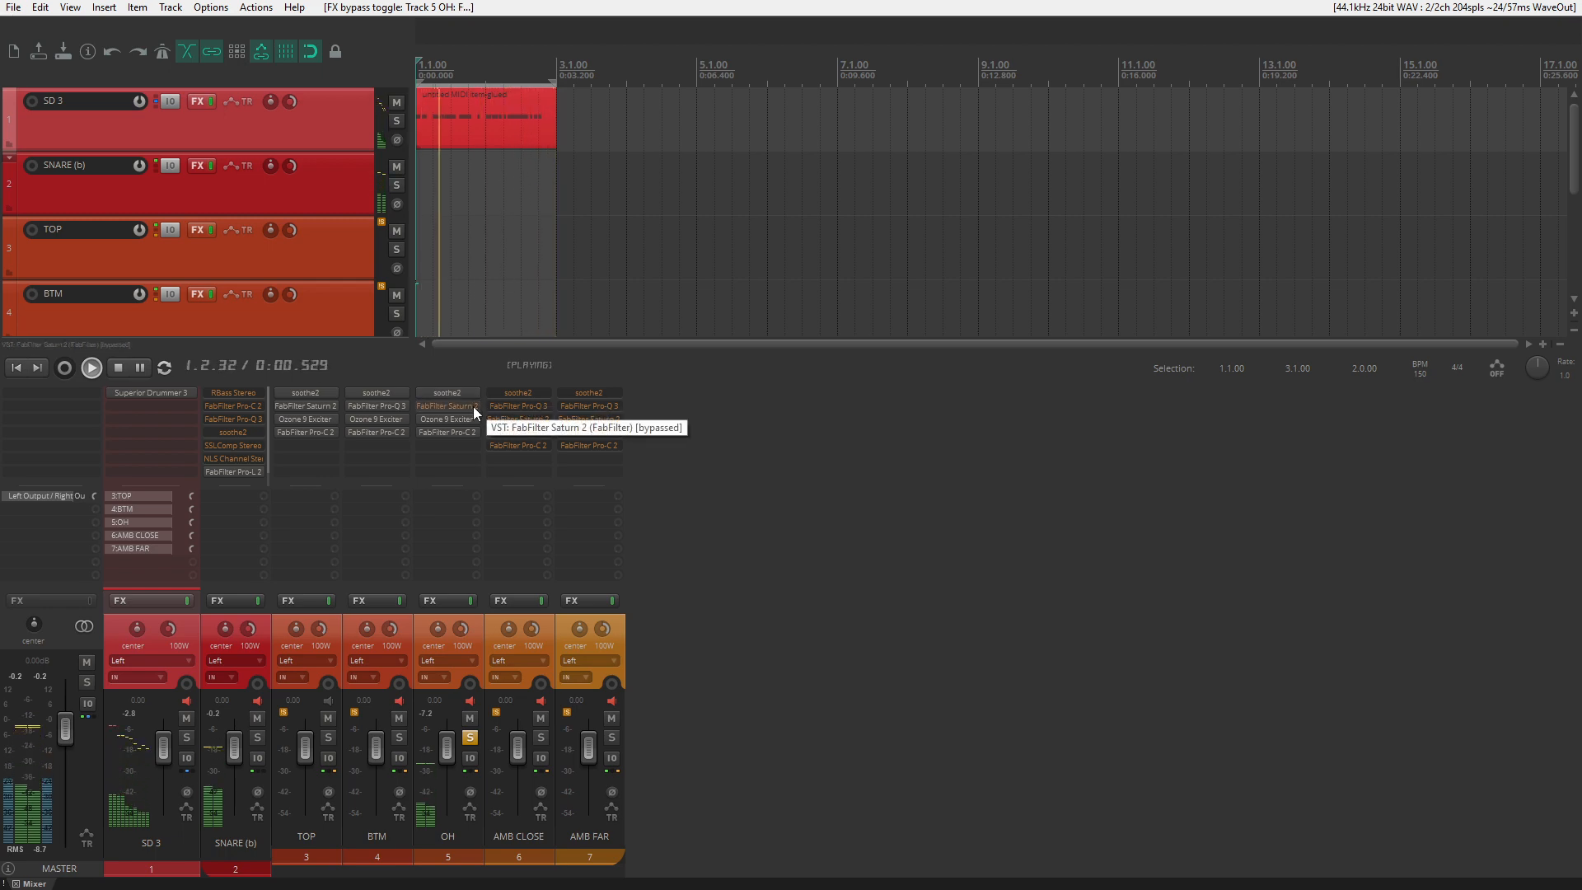
shift+click(473, 407)
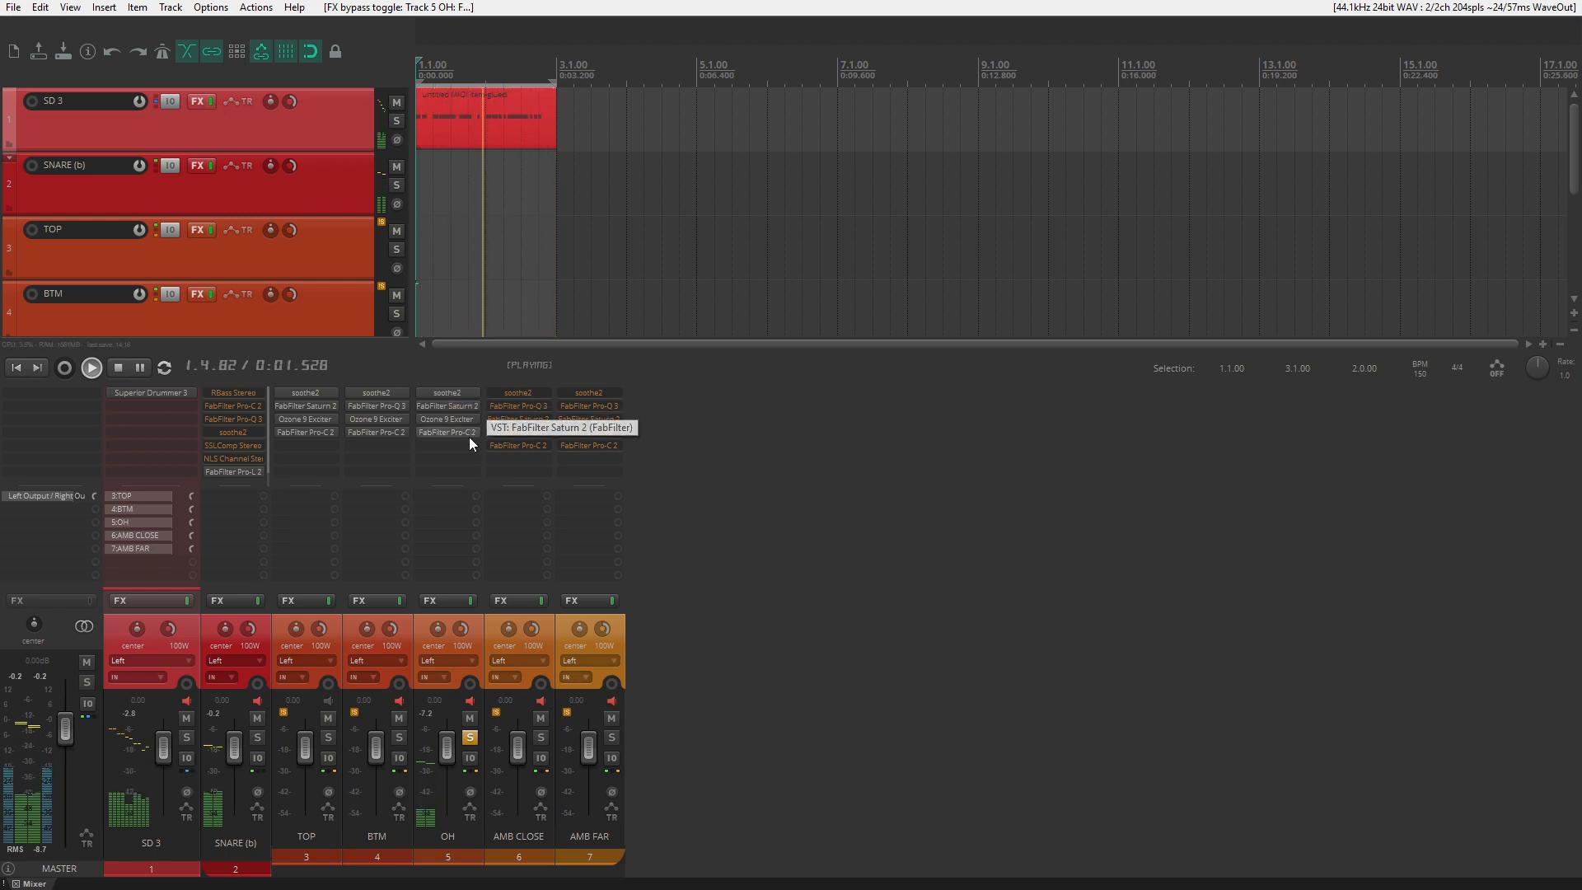
- Switch the solo from the OH track to the AMB CLOSE track and enable soothe2 on AMB CLOSE
click(539, 737)
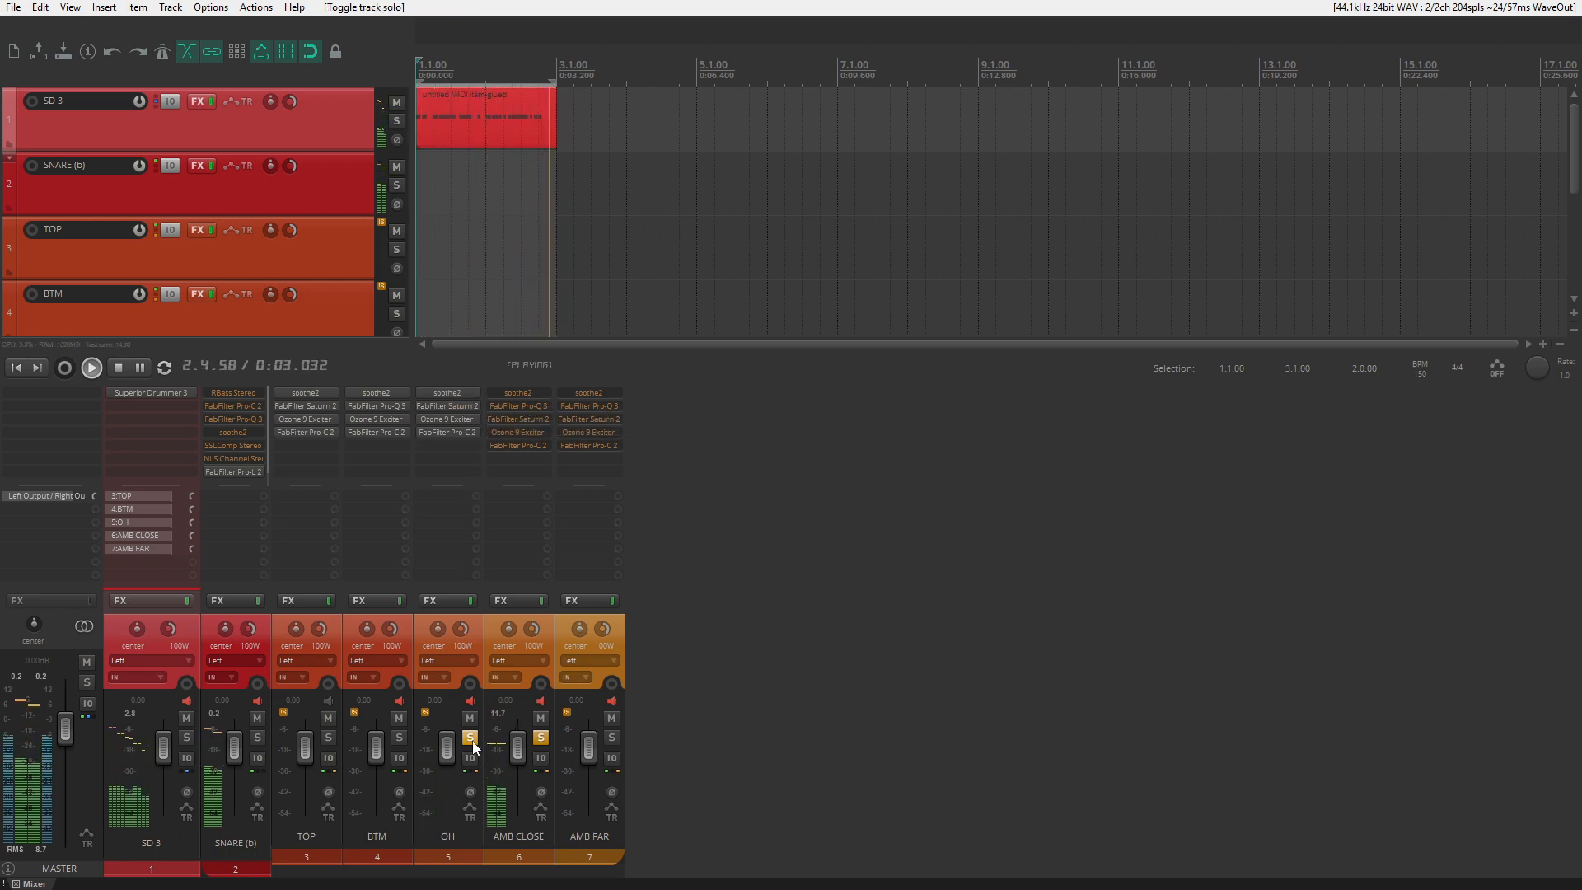
click(537, 394)
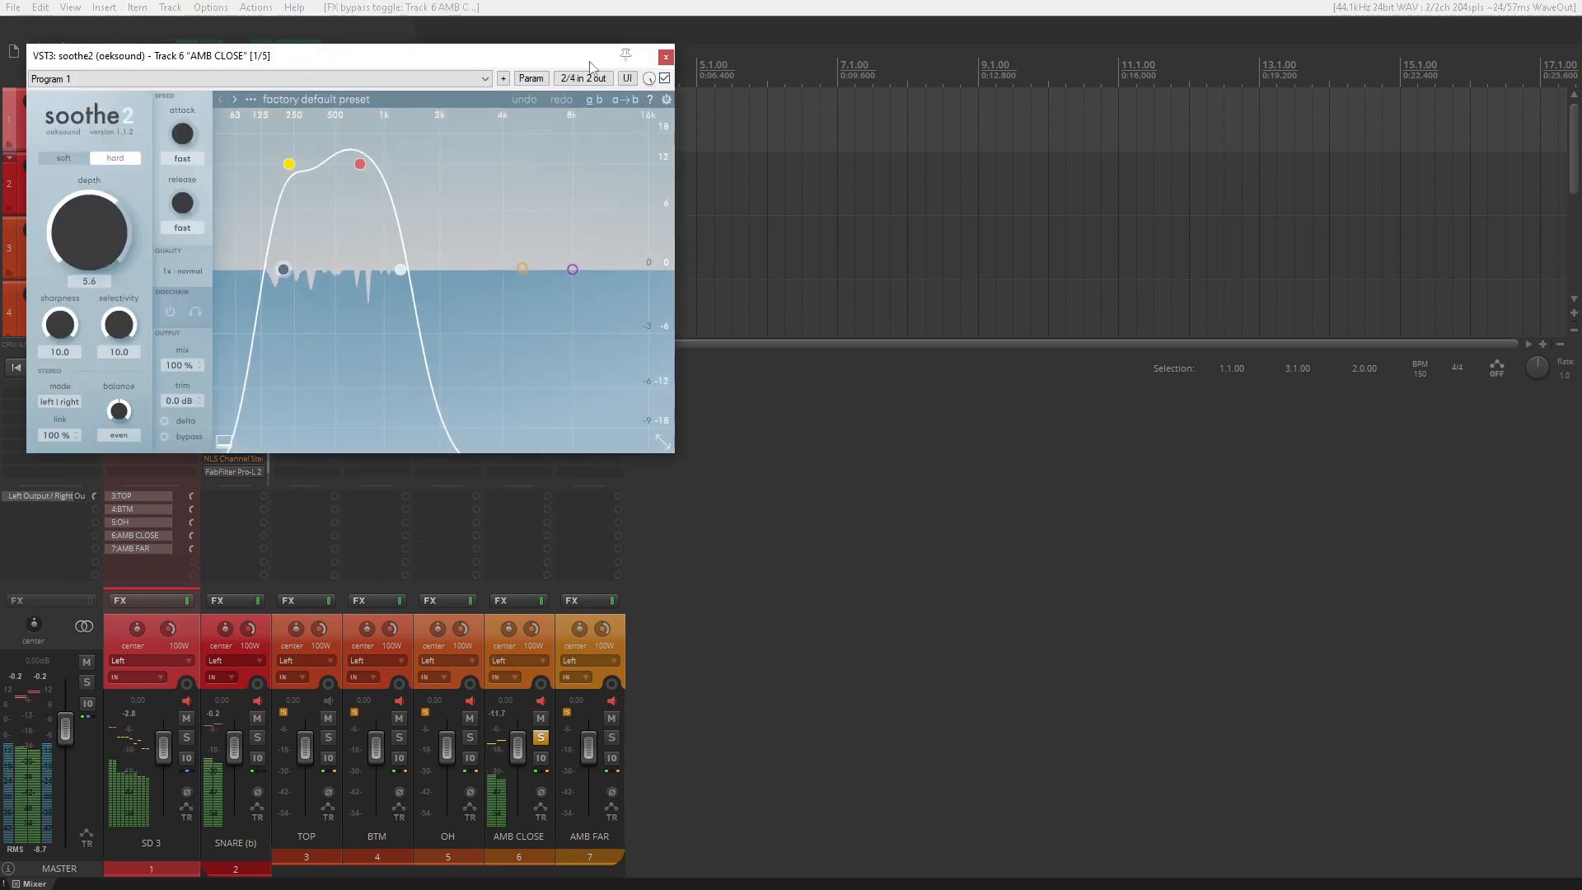
- Audition the delta signal of soothe2 on the AMB CLOSE track and inspect its filter bands
click(290, 456)
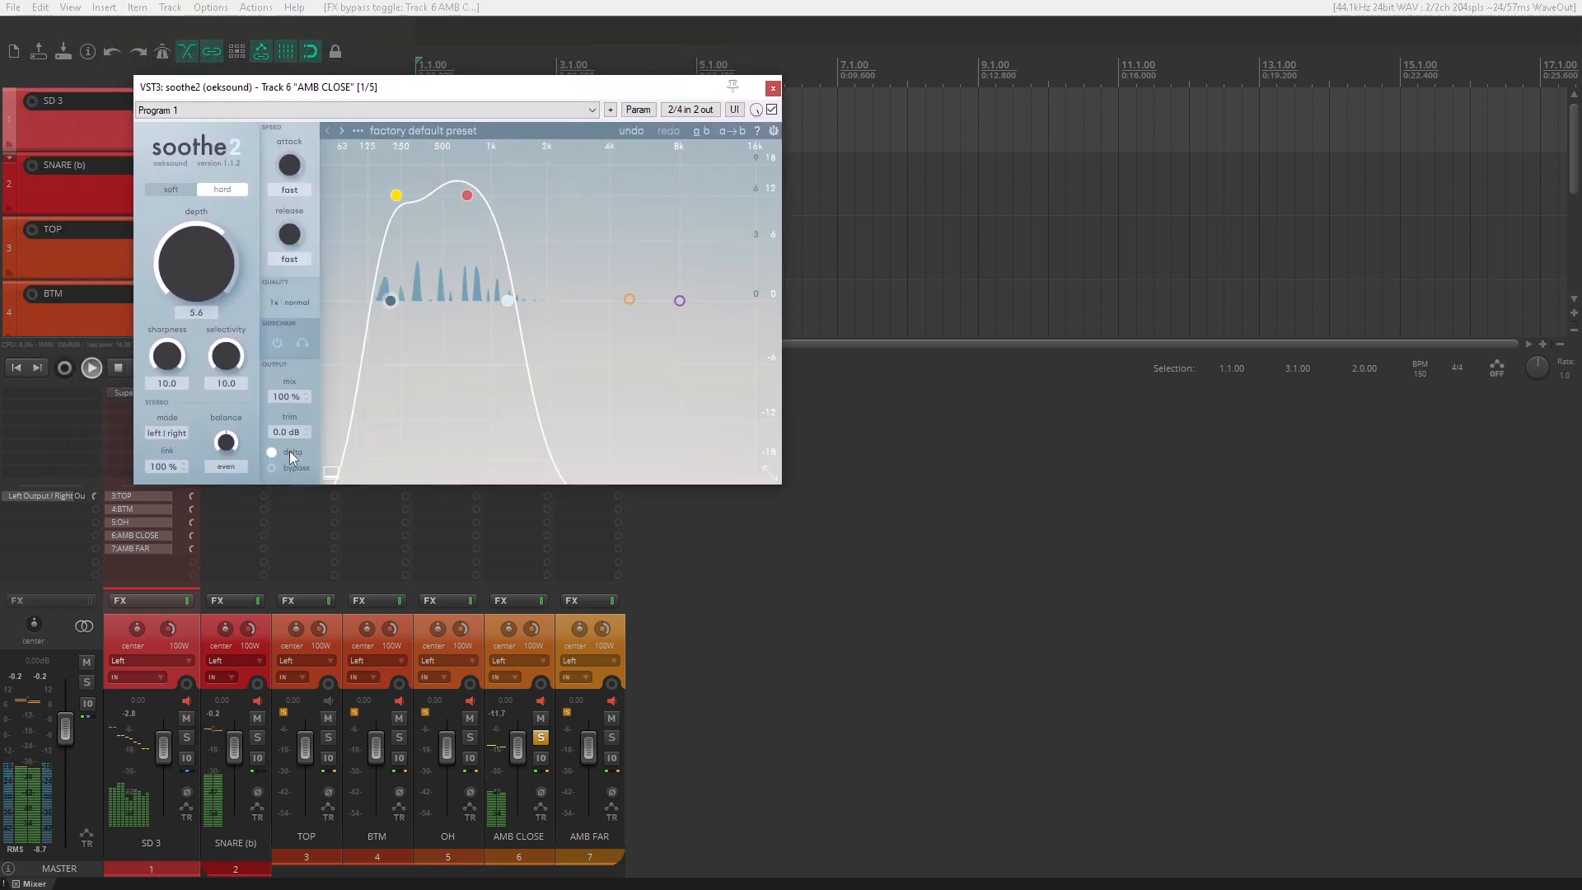
click(289, 451)
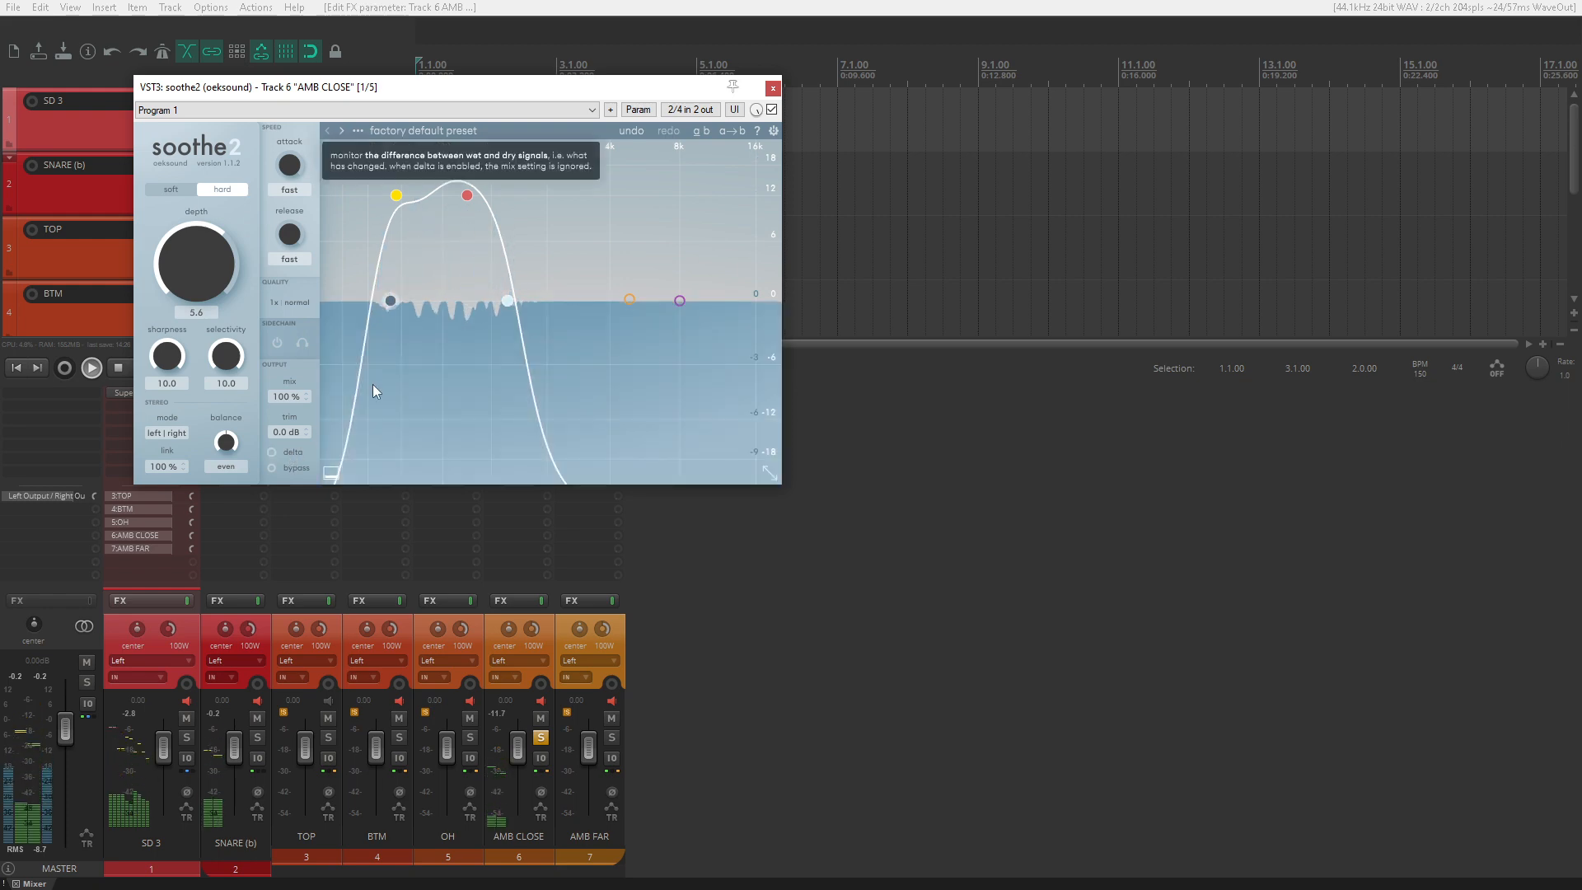
click(390, 301)
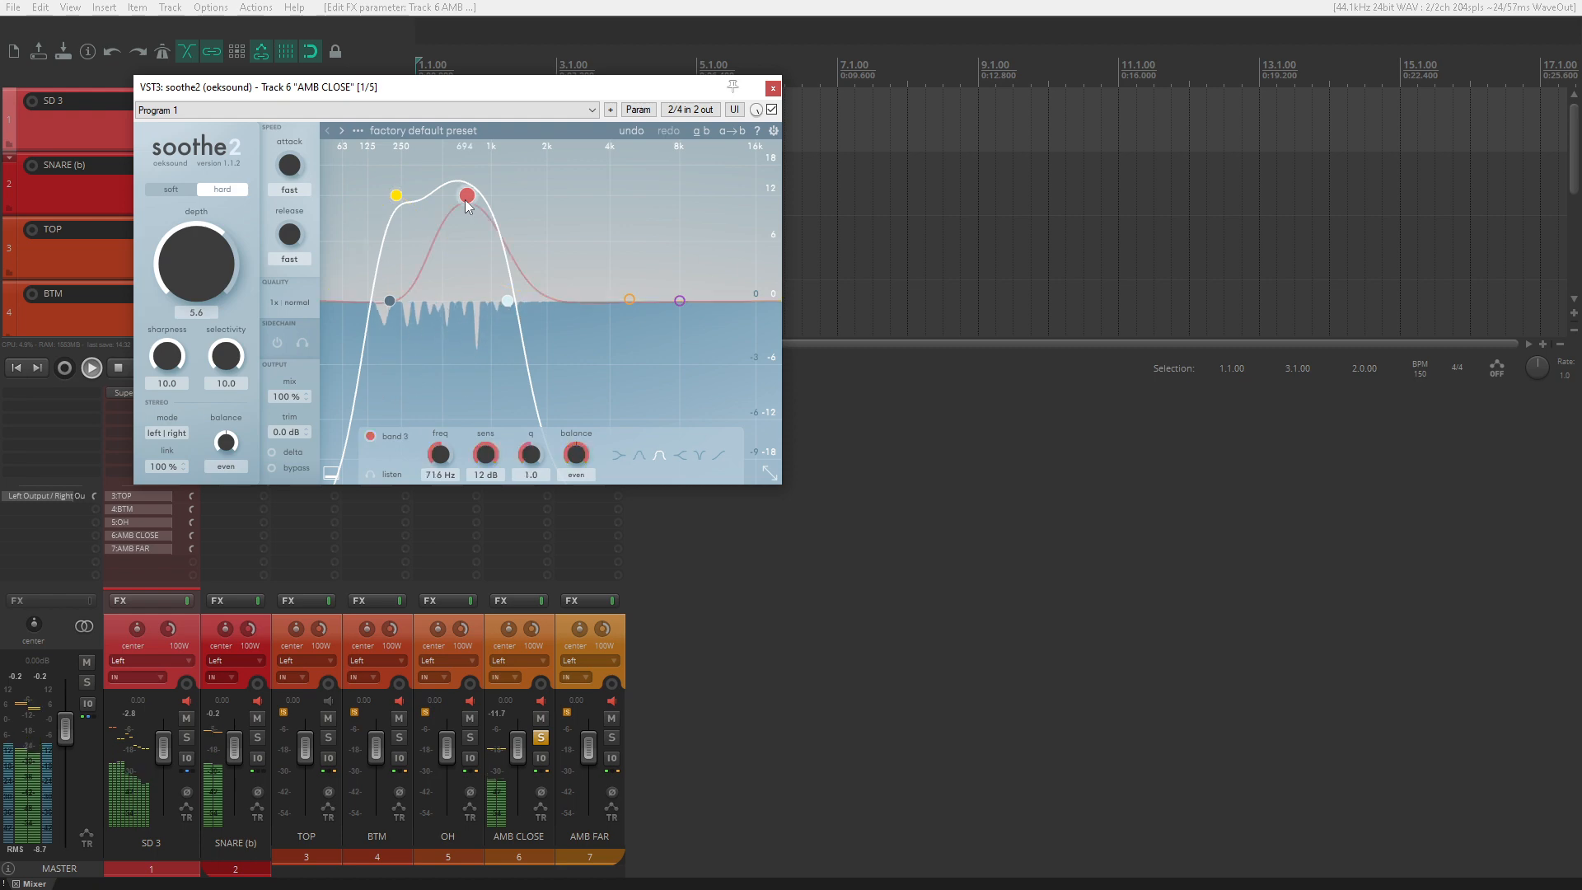
click(507, 302)
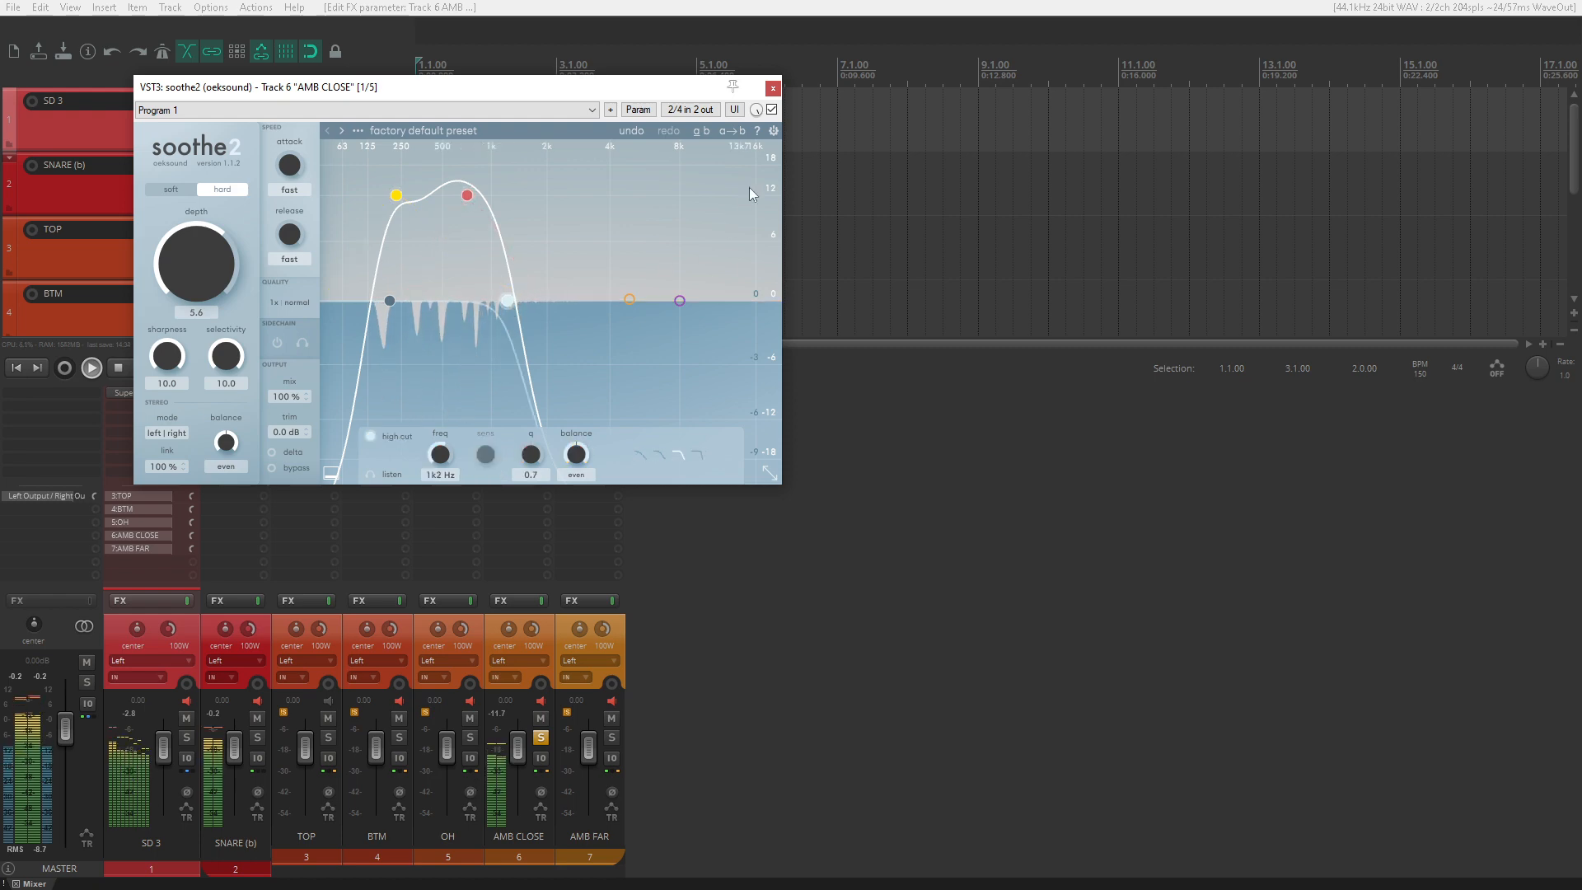
click(772, 88)
- Enable FabFilter Pro-Q 3 on the AMB CLOSE track and audition its narrow low-mid cuts, wide mid cut and high-frequency cut
click(529, 408)
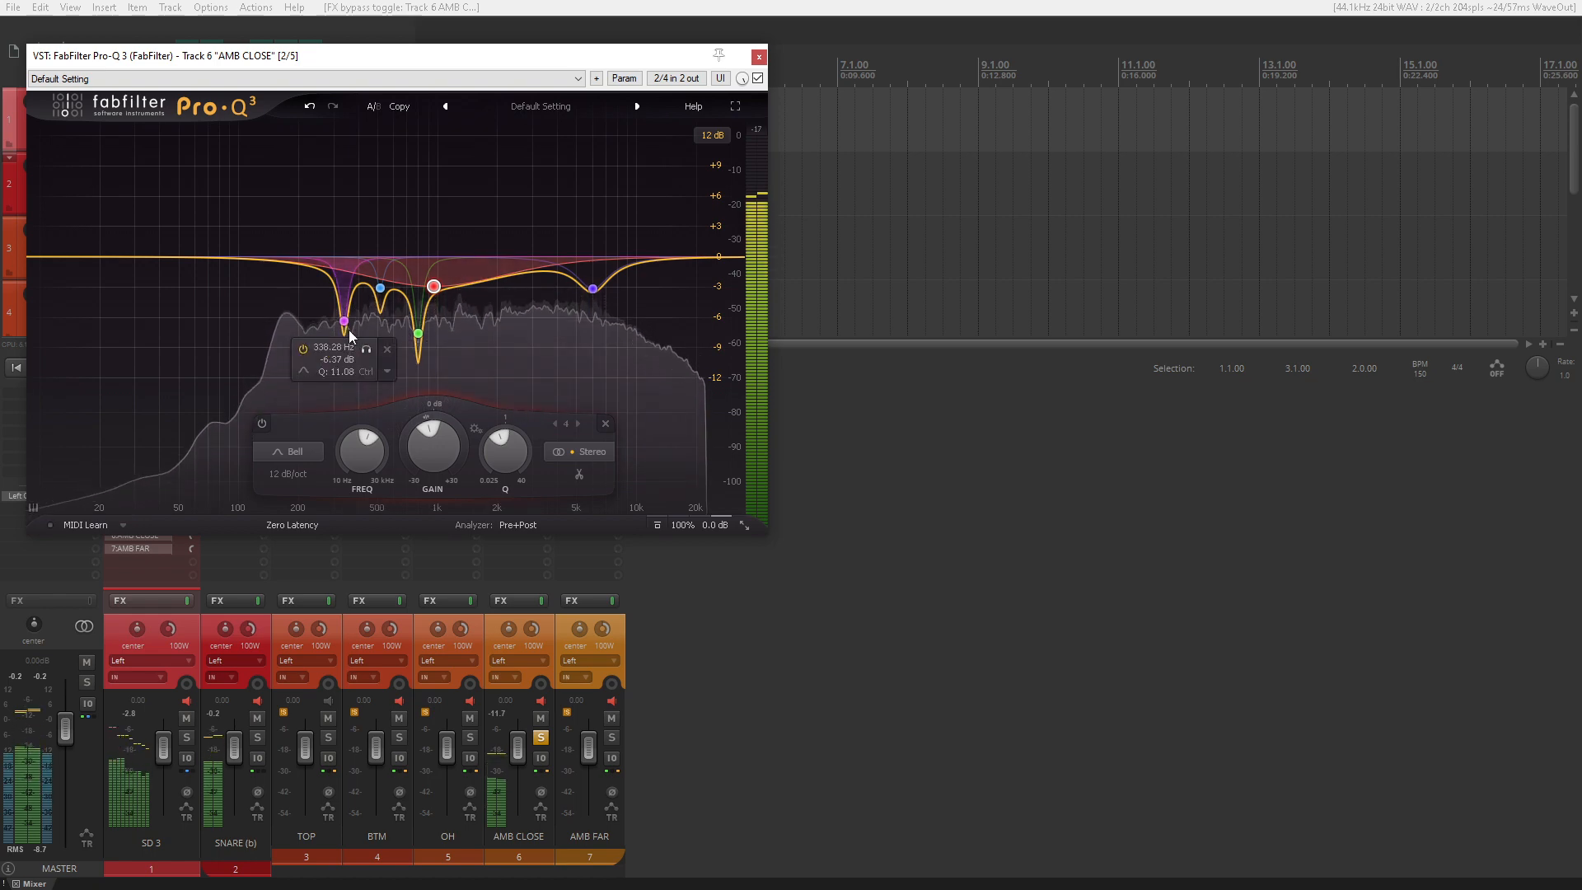
click(367, 352)
click(402, 318)
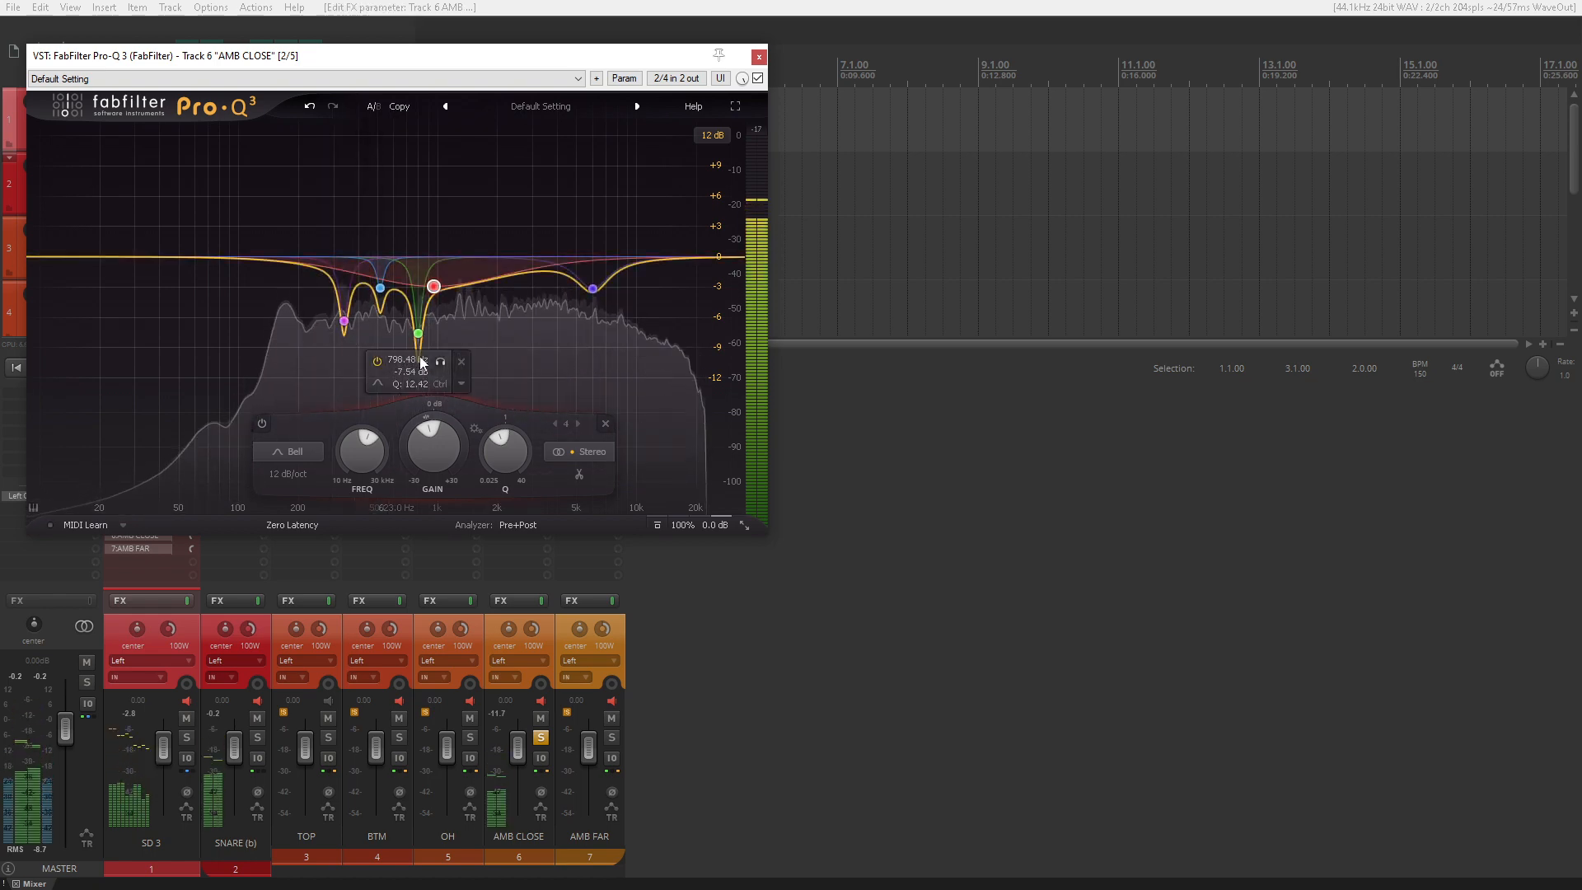
click(439, 363)
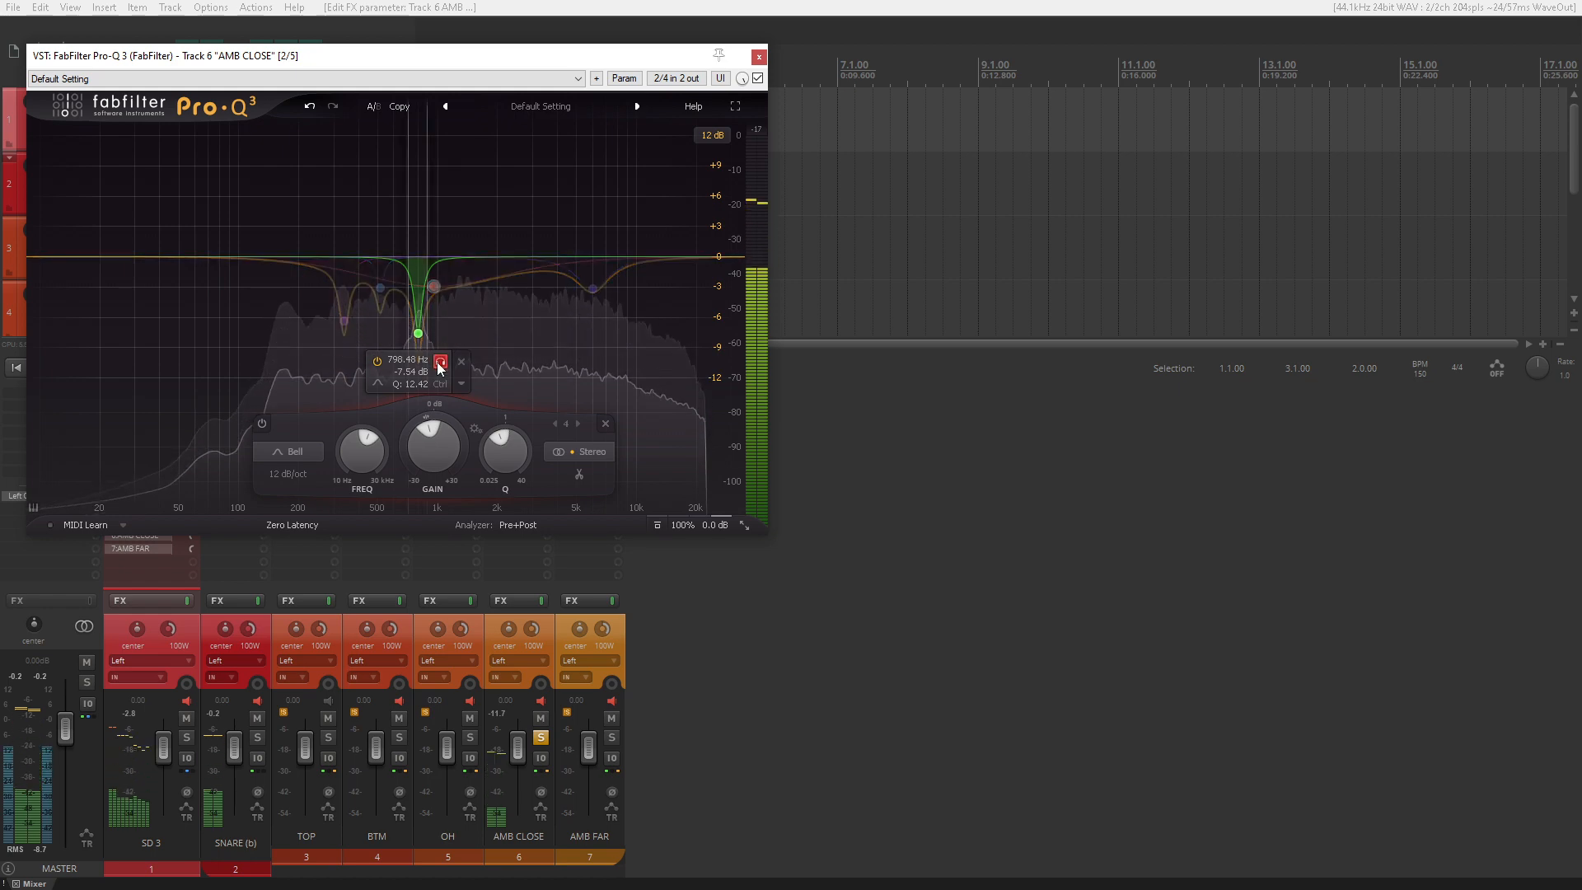
click(455, 316)
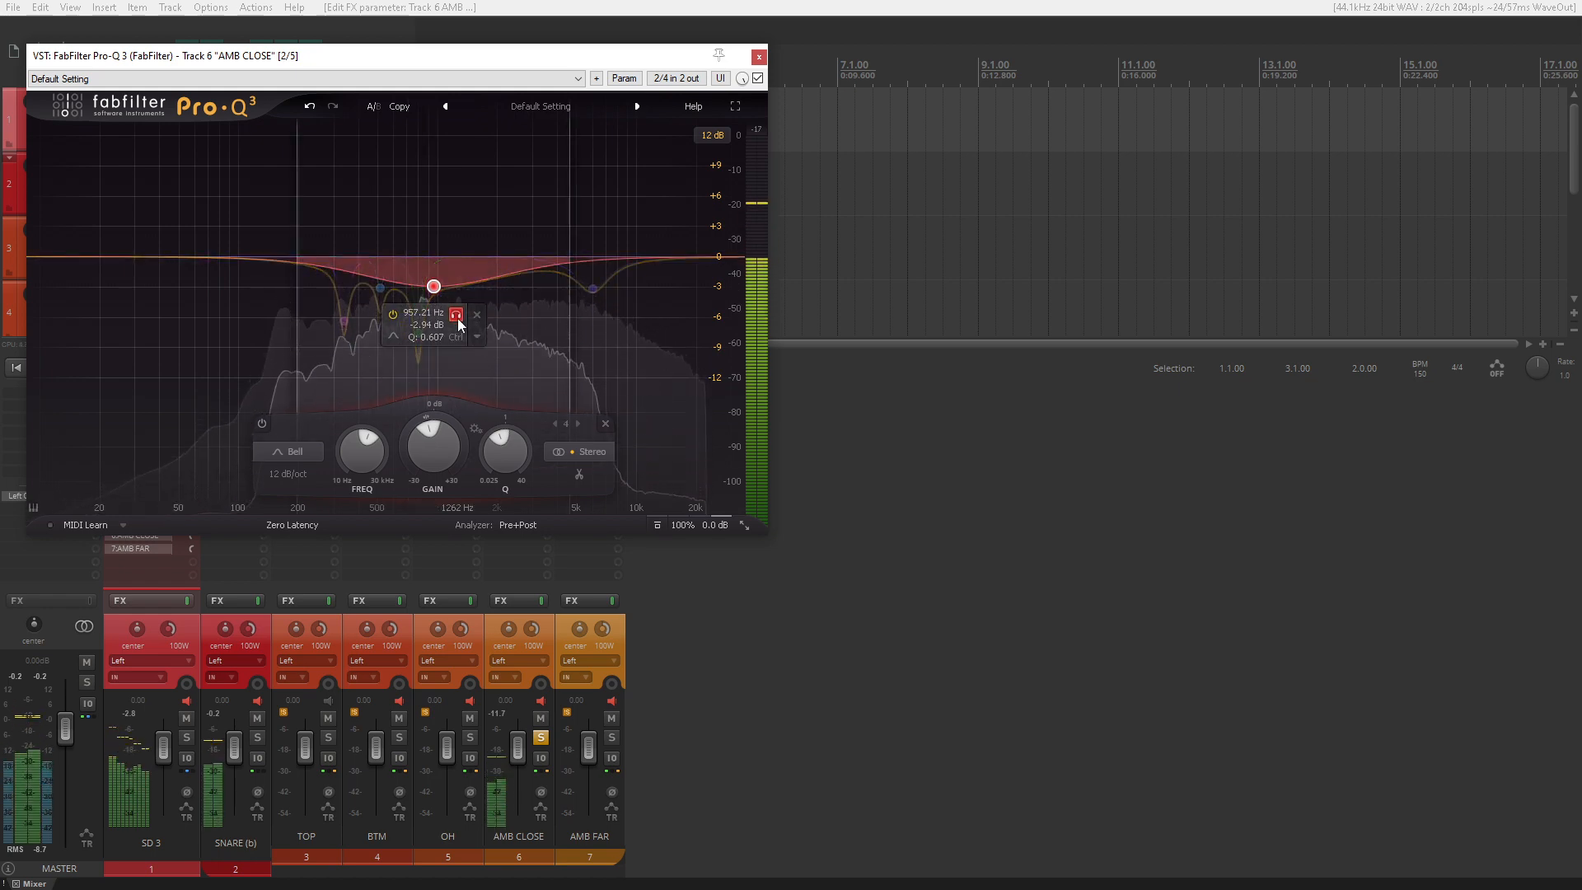
click(616, 317)
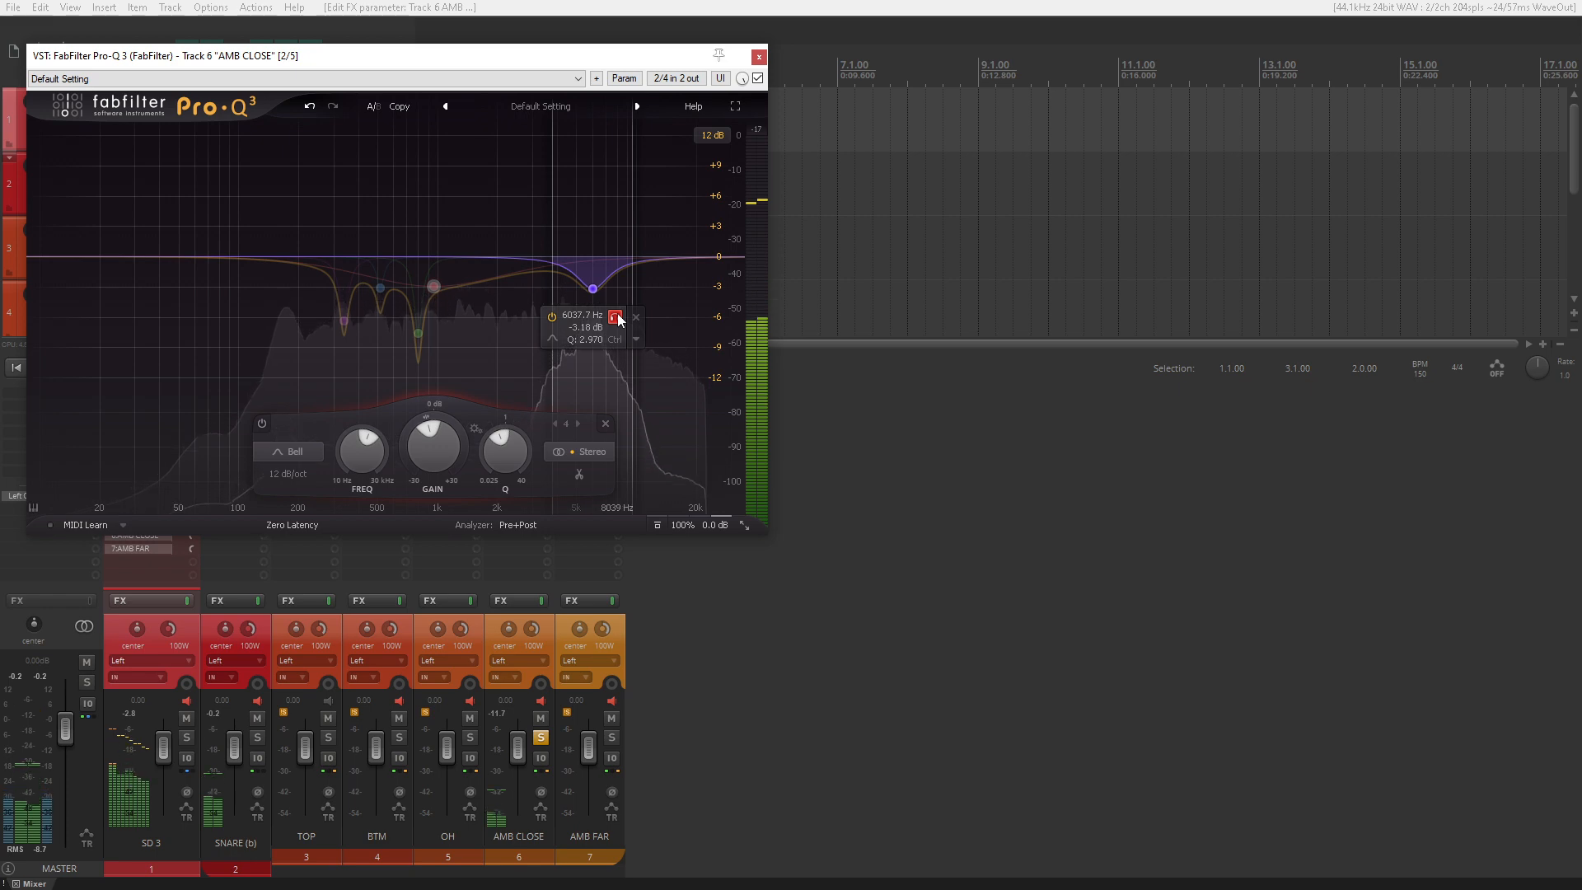
- Compare the AMB CLOSE track with FabFilter Pro-Q 3 bypassed and re-enabled
click(757, 79)
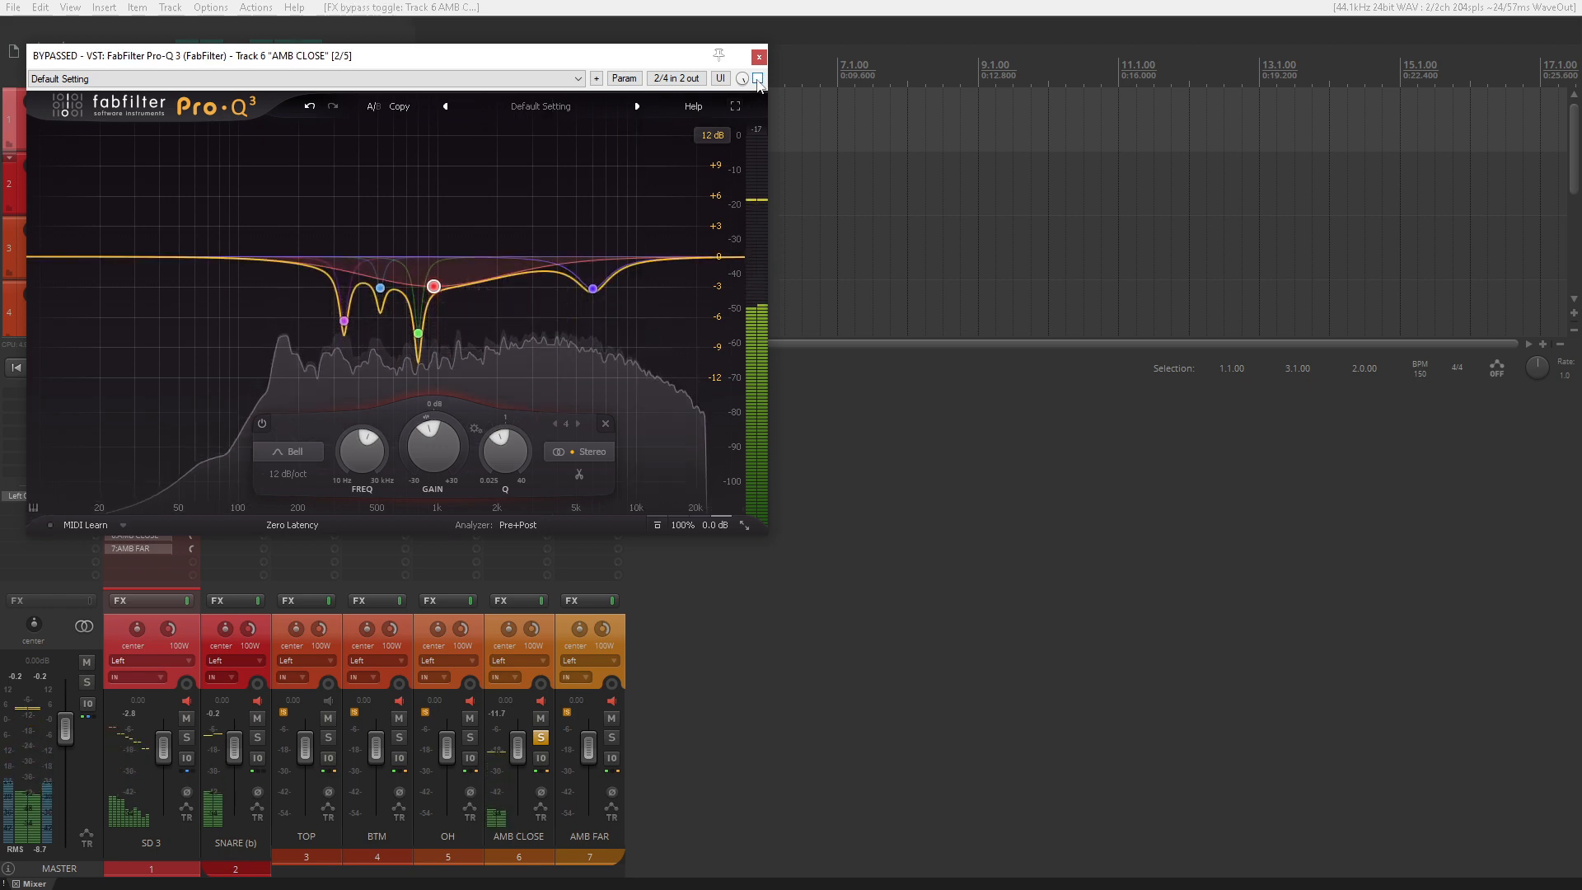
click(758, 79)
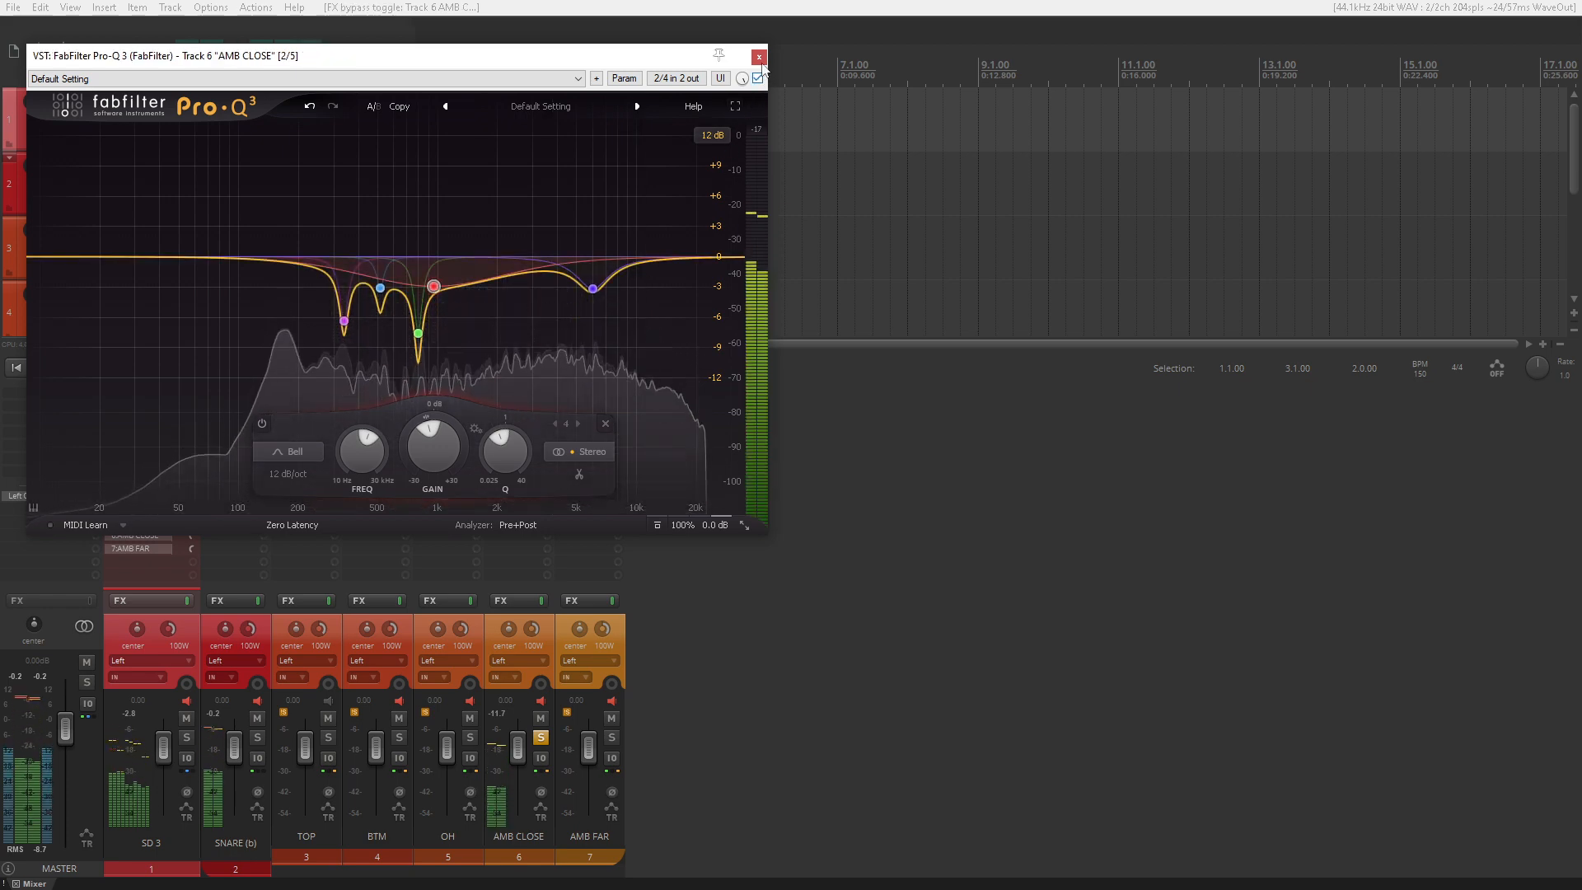
click(759, 57)
- Enable FabFilter Saturn 2 and Ozone 9 Exciter on the AMB CLOSE track, reviewing the Warm Tape saturation and the Triode amount
shift+click(518, 419)
click(517, 419)
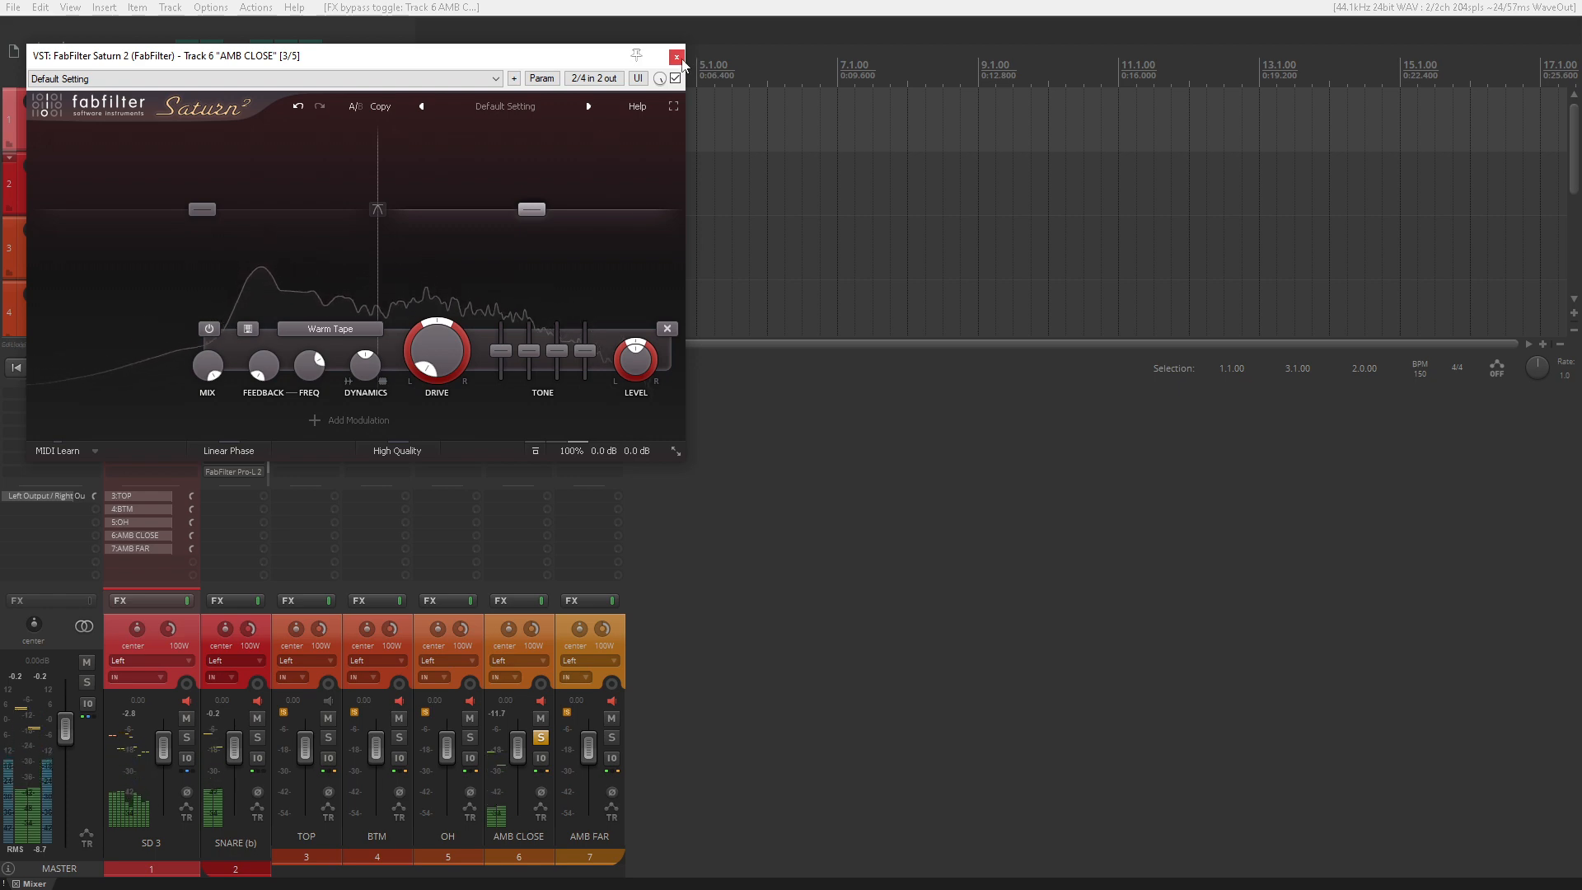
key(Escape)
shift+click(528, 430)
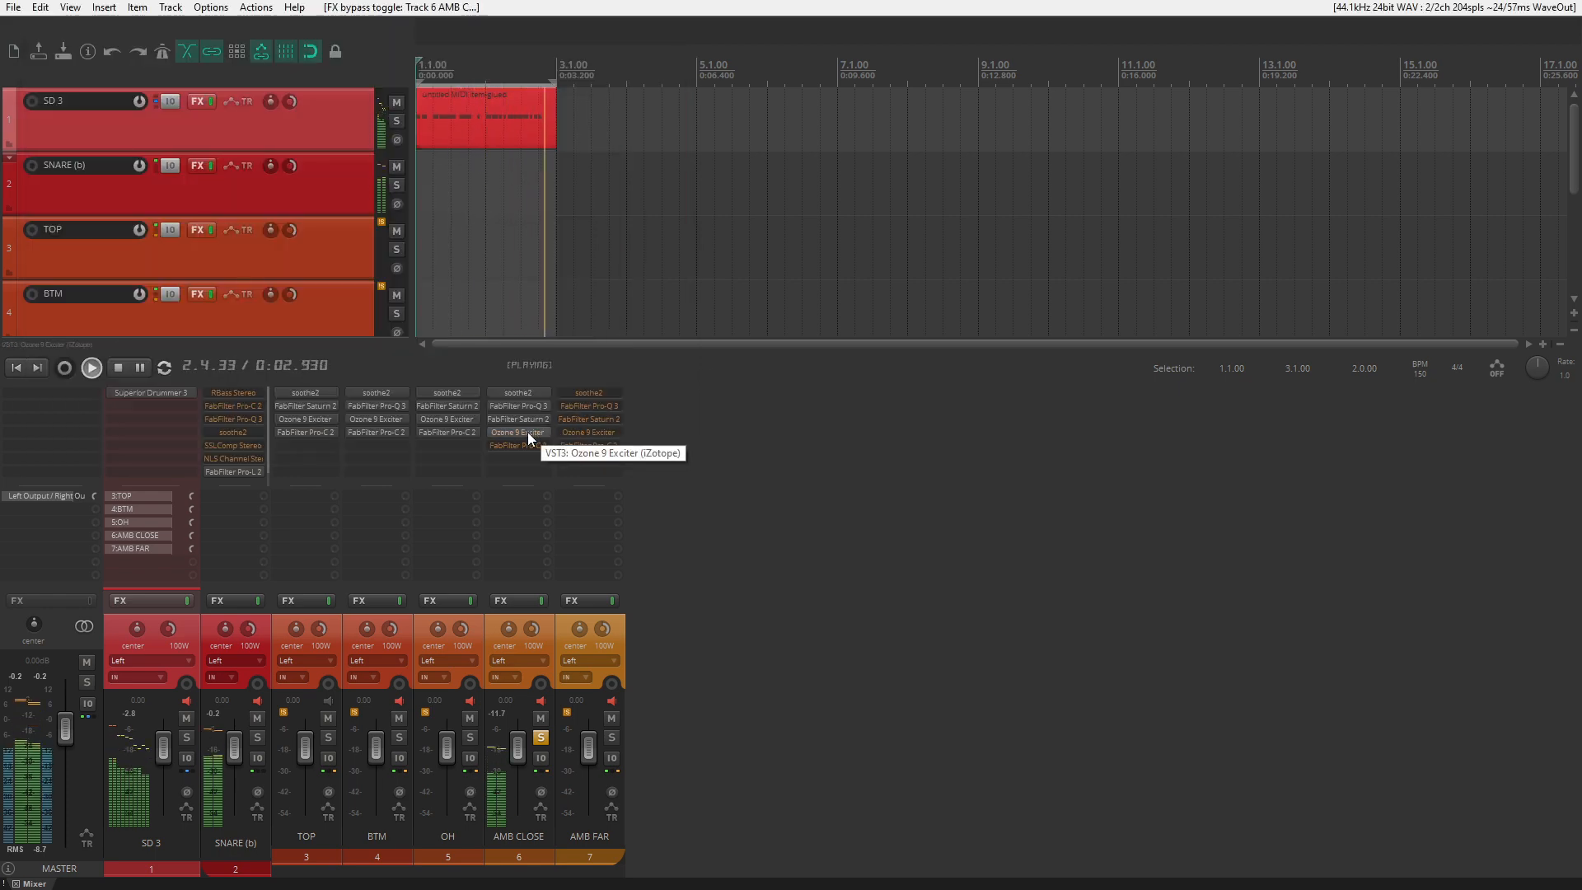
click(527, 432)
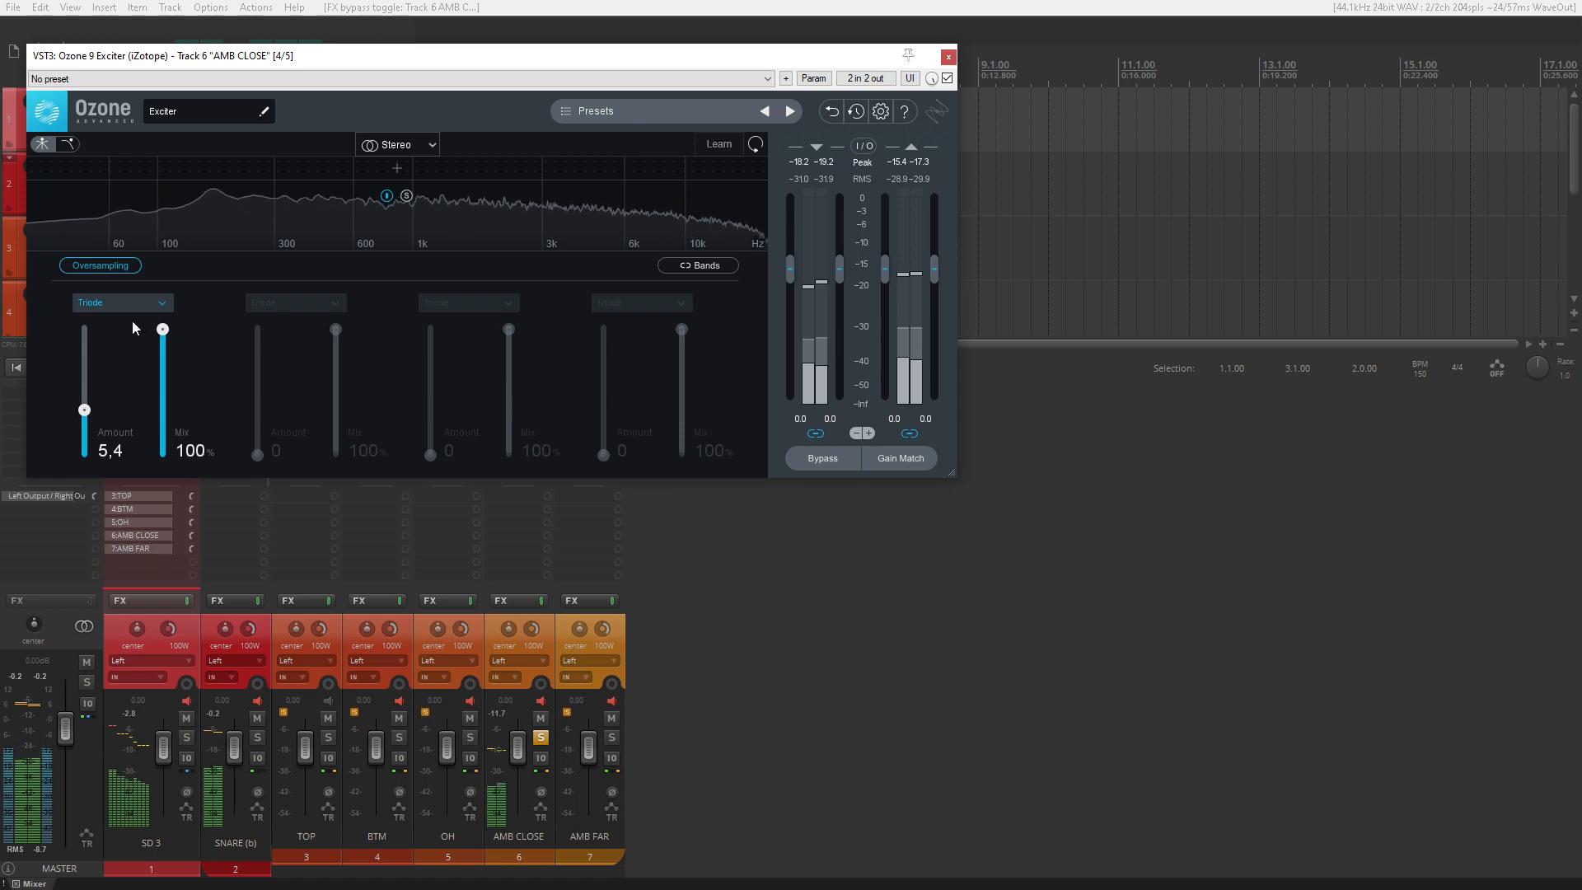
click(947, 58)
- Enable FabFilter Pro-C 2 on the AMB CLOSE track and review its compression settings
shift+click(538, 444)
click(524, 447)
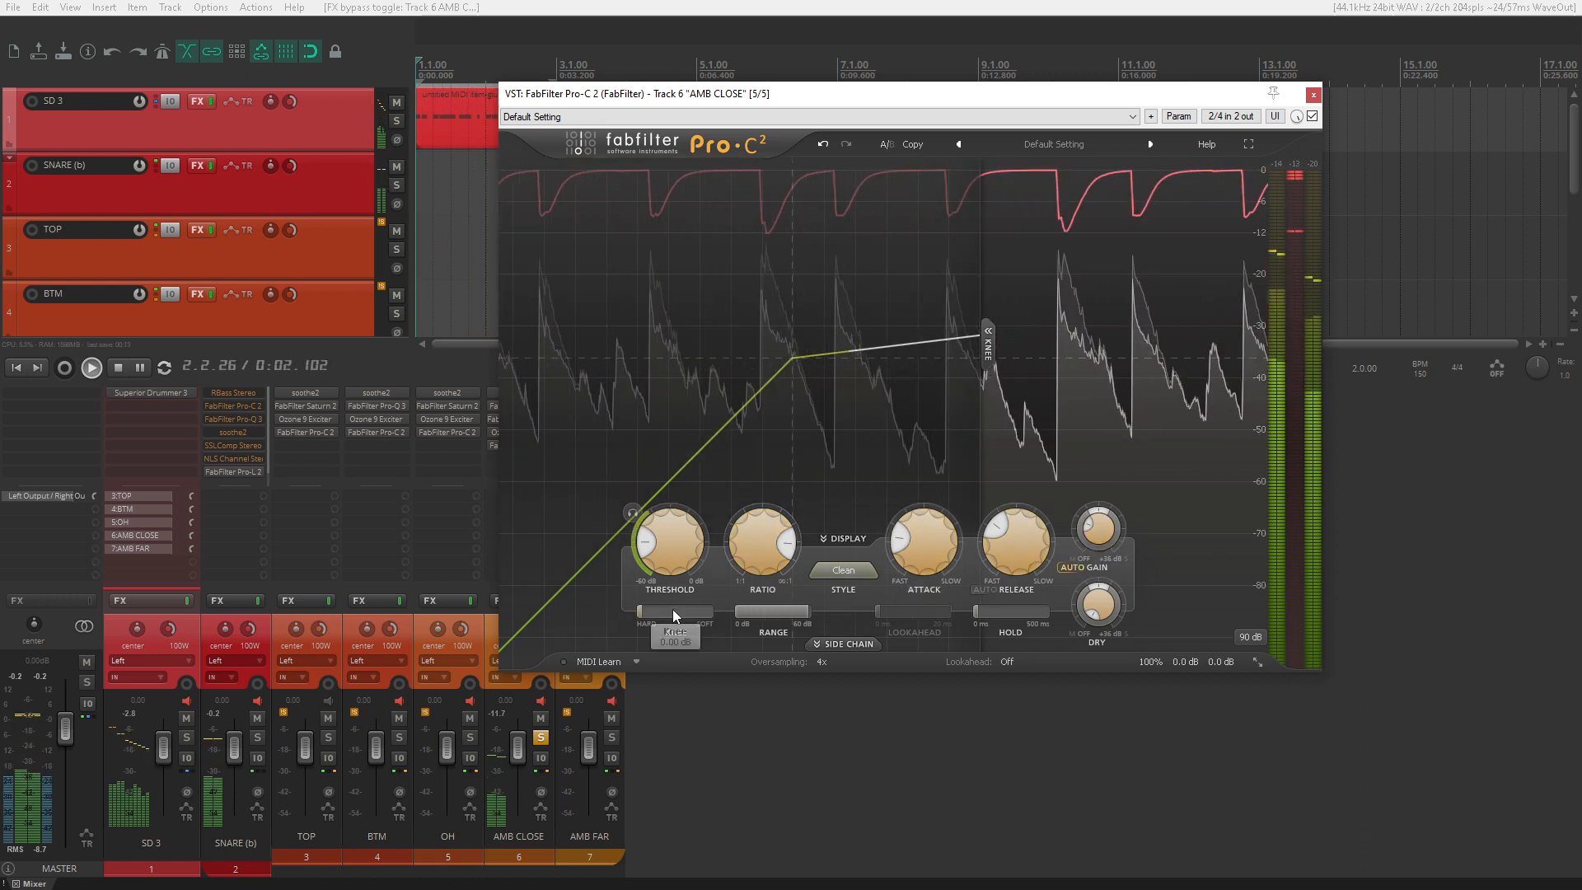
click(1313, 95)
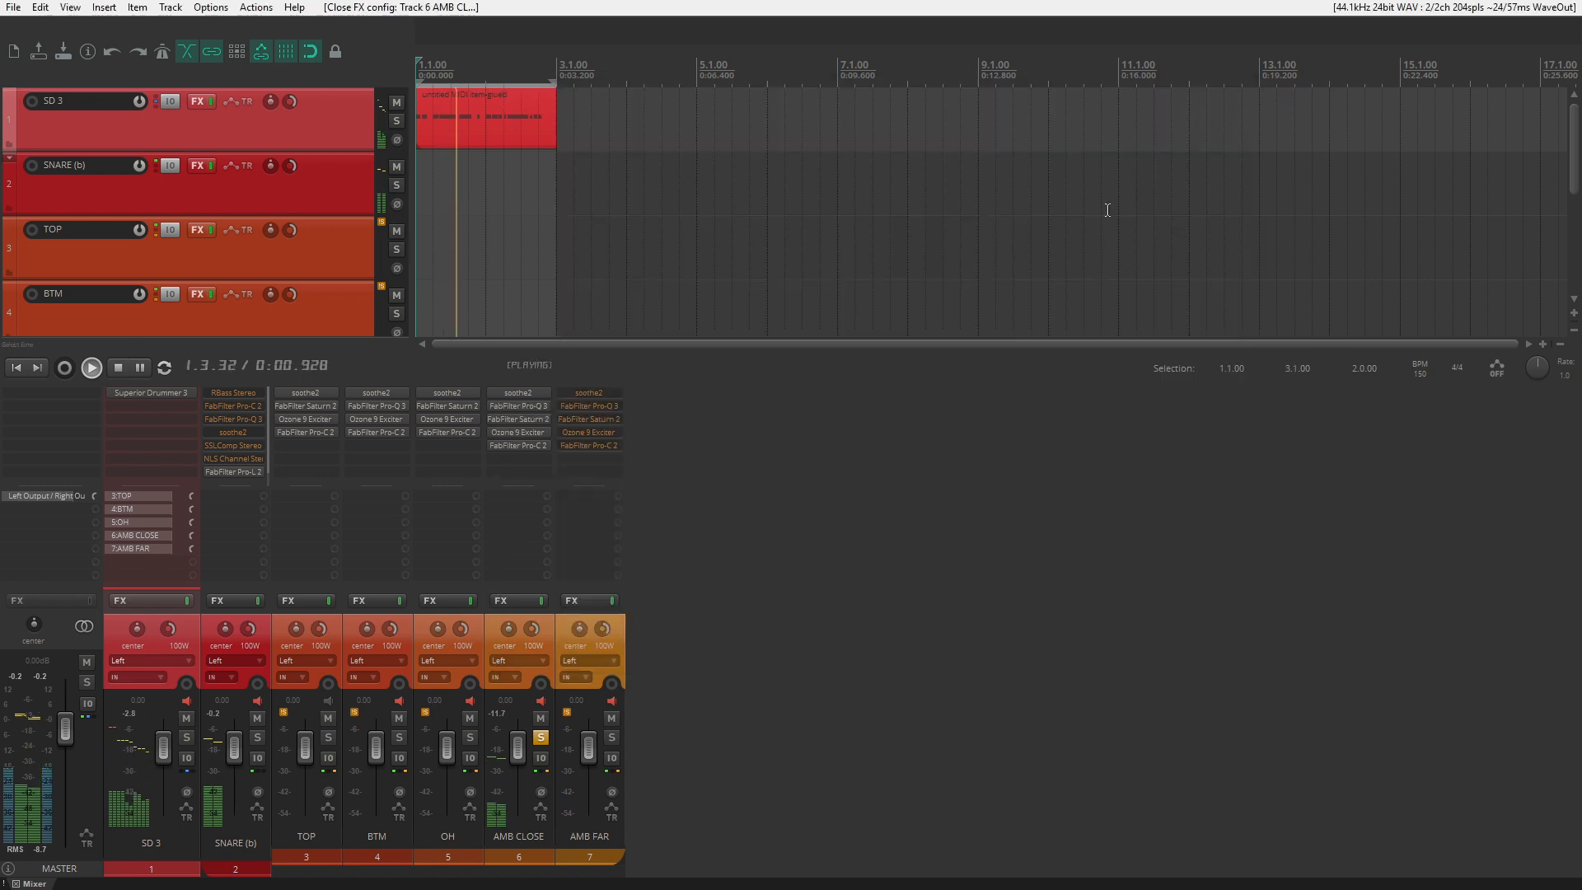
- Compare the AMB CLOSE track with soothe2, FabFilter Pro-Q 3 and FabFilter Saturn 2 each bypassed and re-enabled in turn
shift+click(532, 395)
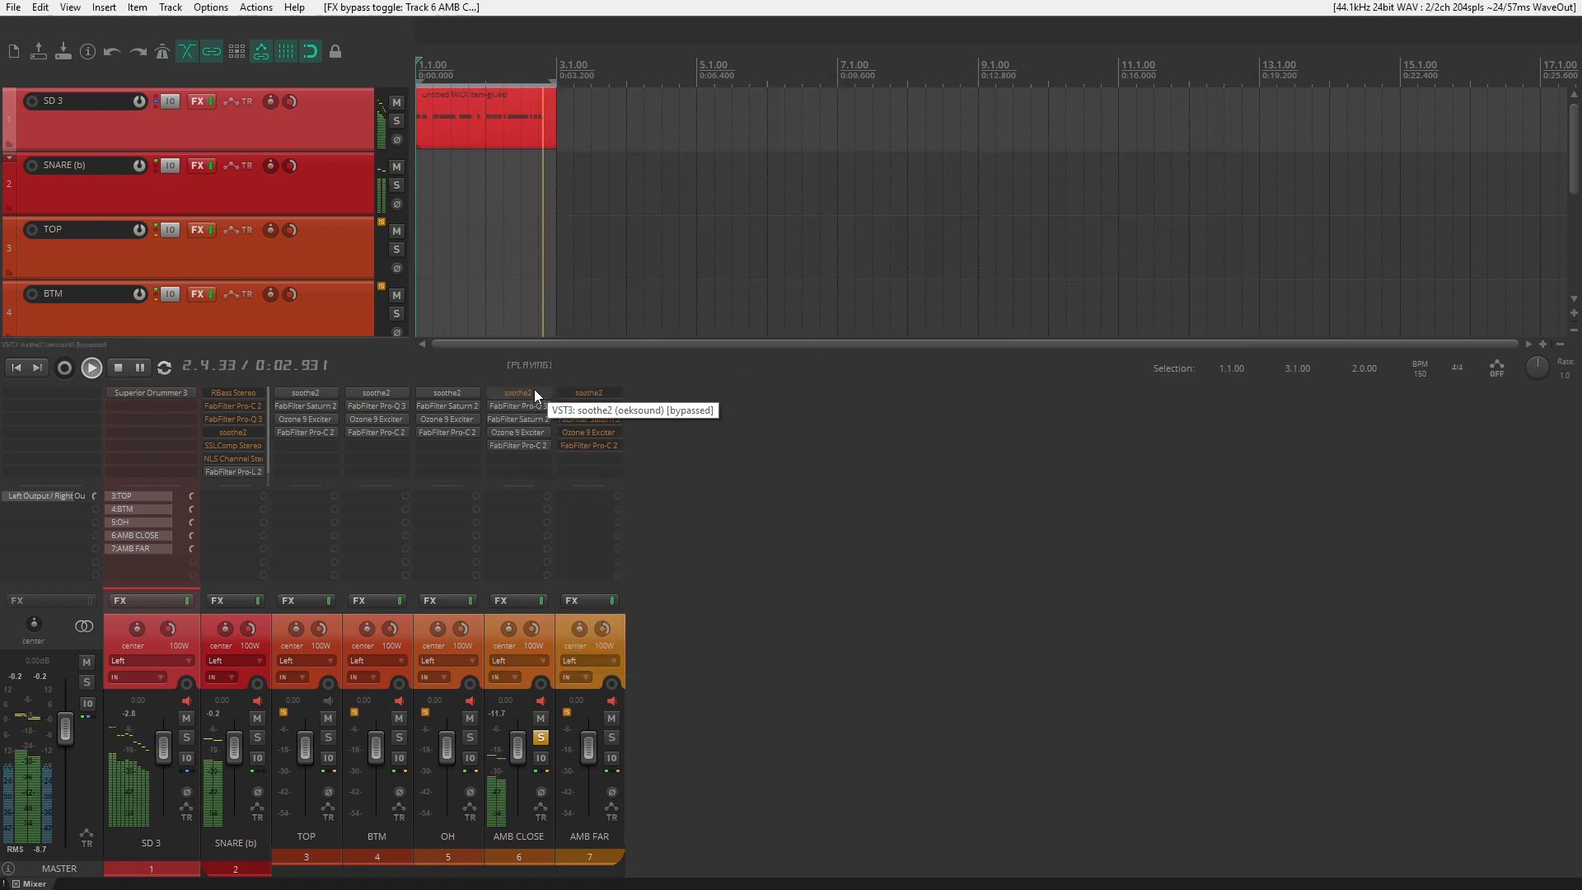
shift+click(534, 393)
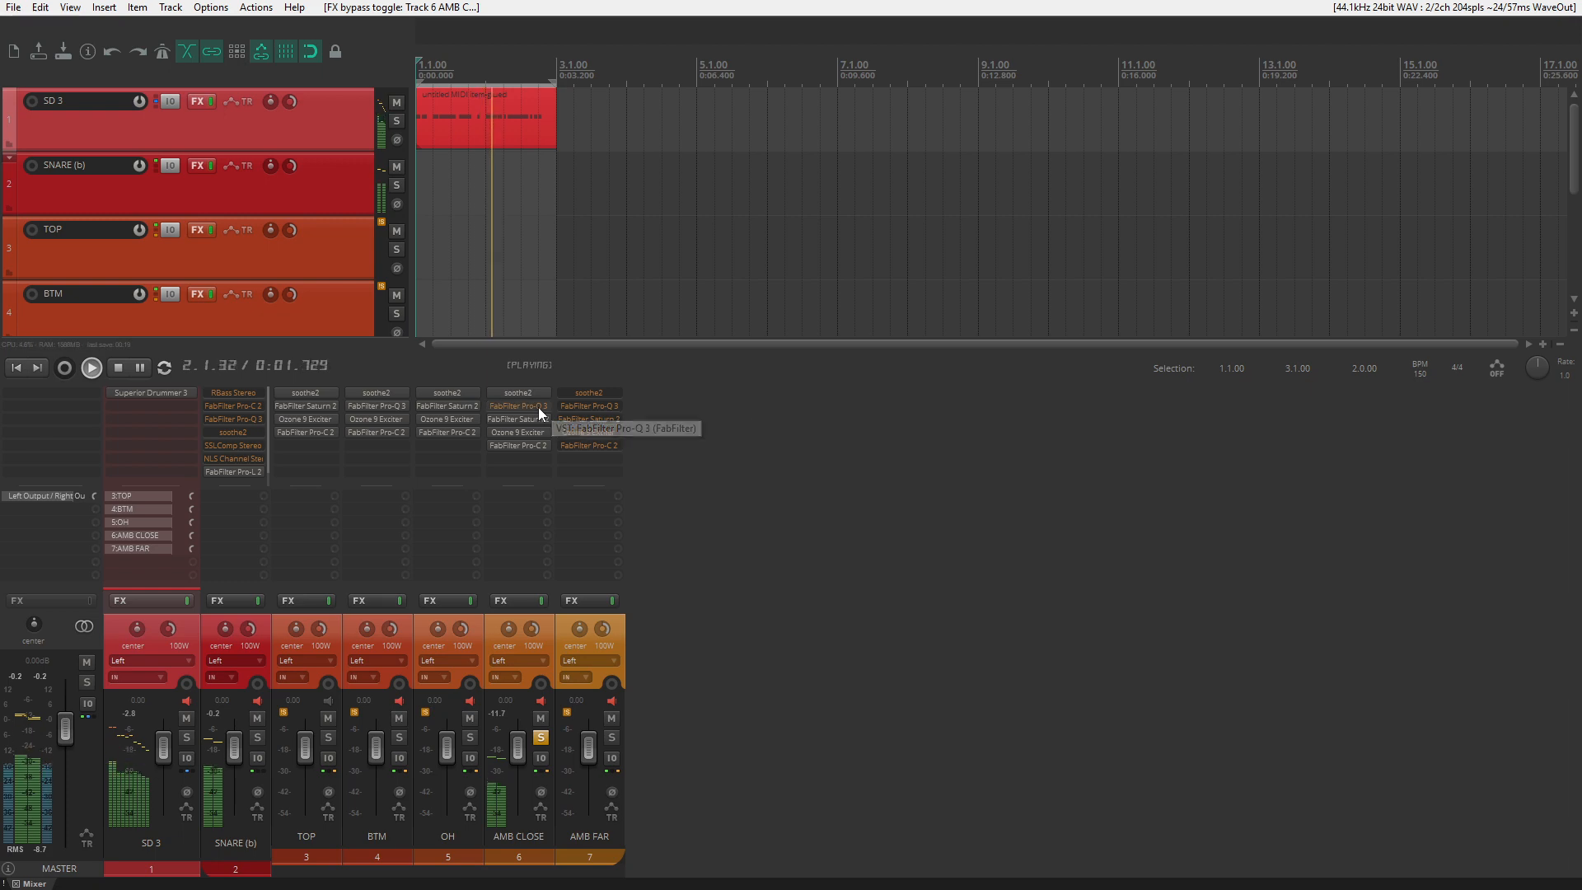
shift+click(537, 408)
shift+click(537, 408)
shift+click(539, 419)
shift+click(540, 420)
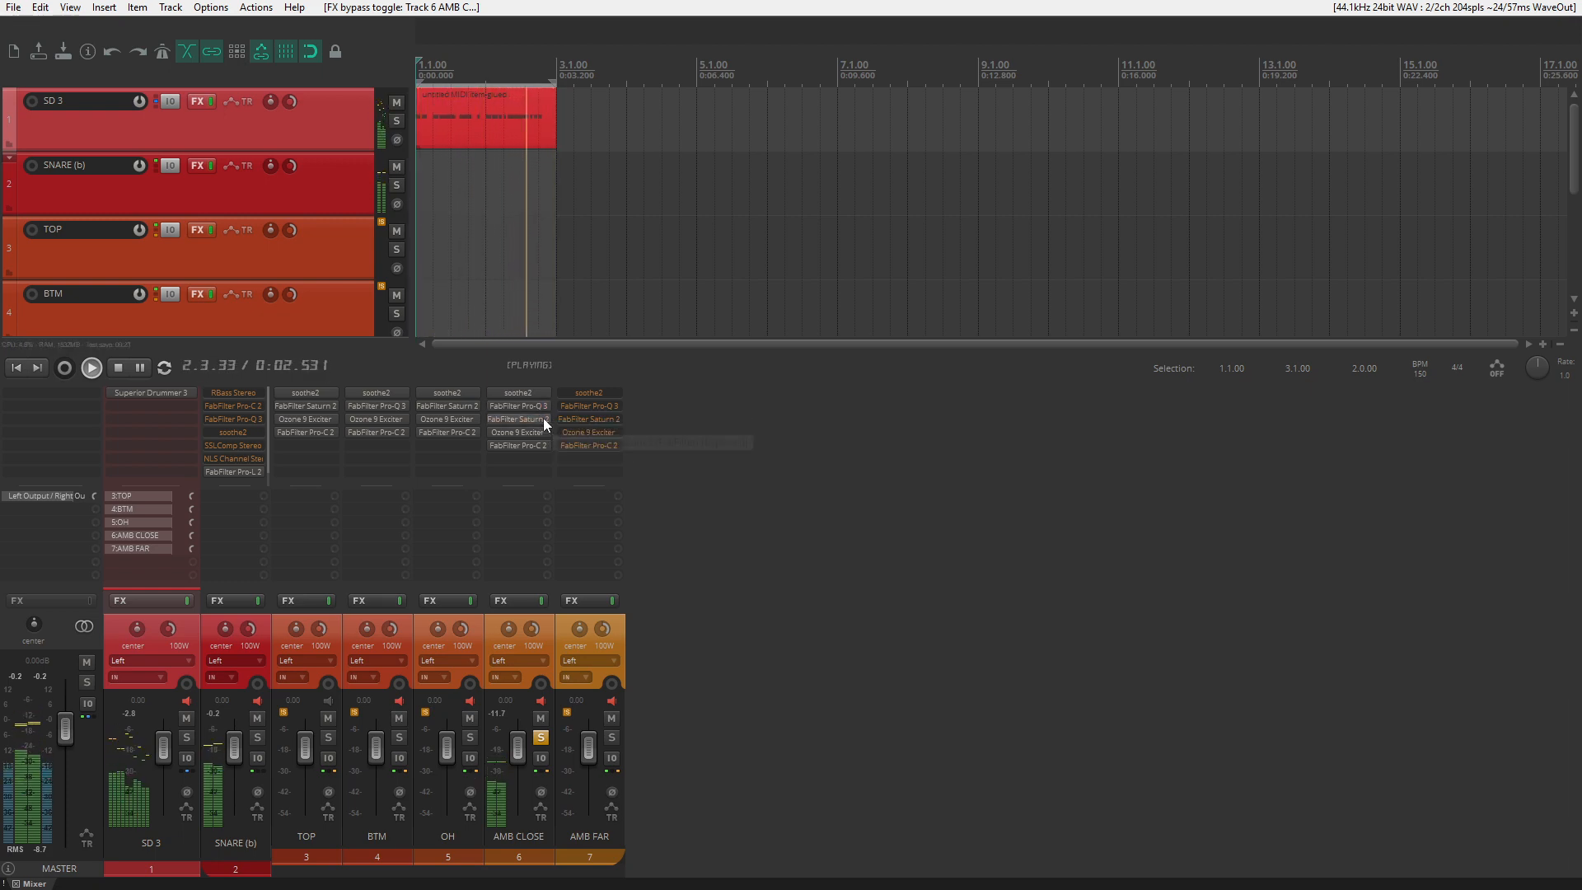
- Solo the AMB FAR track instead of AMB CLOSE, enable its soothe2 effect and inspect the filter bands
click(611, 737)
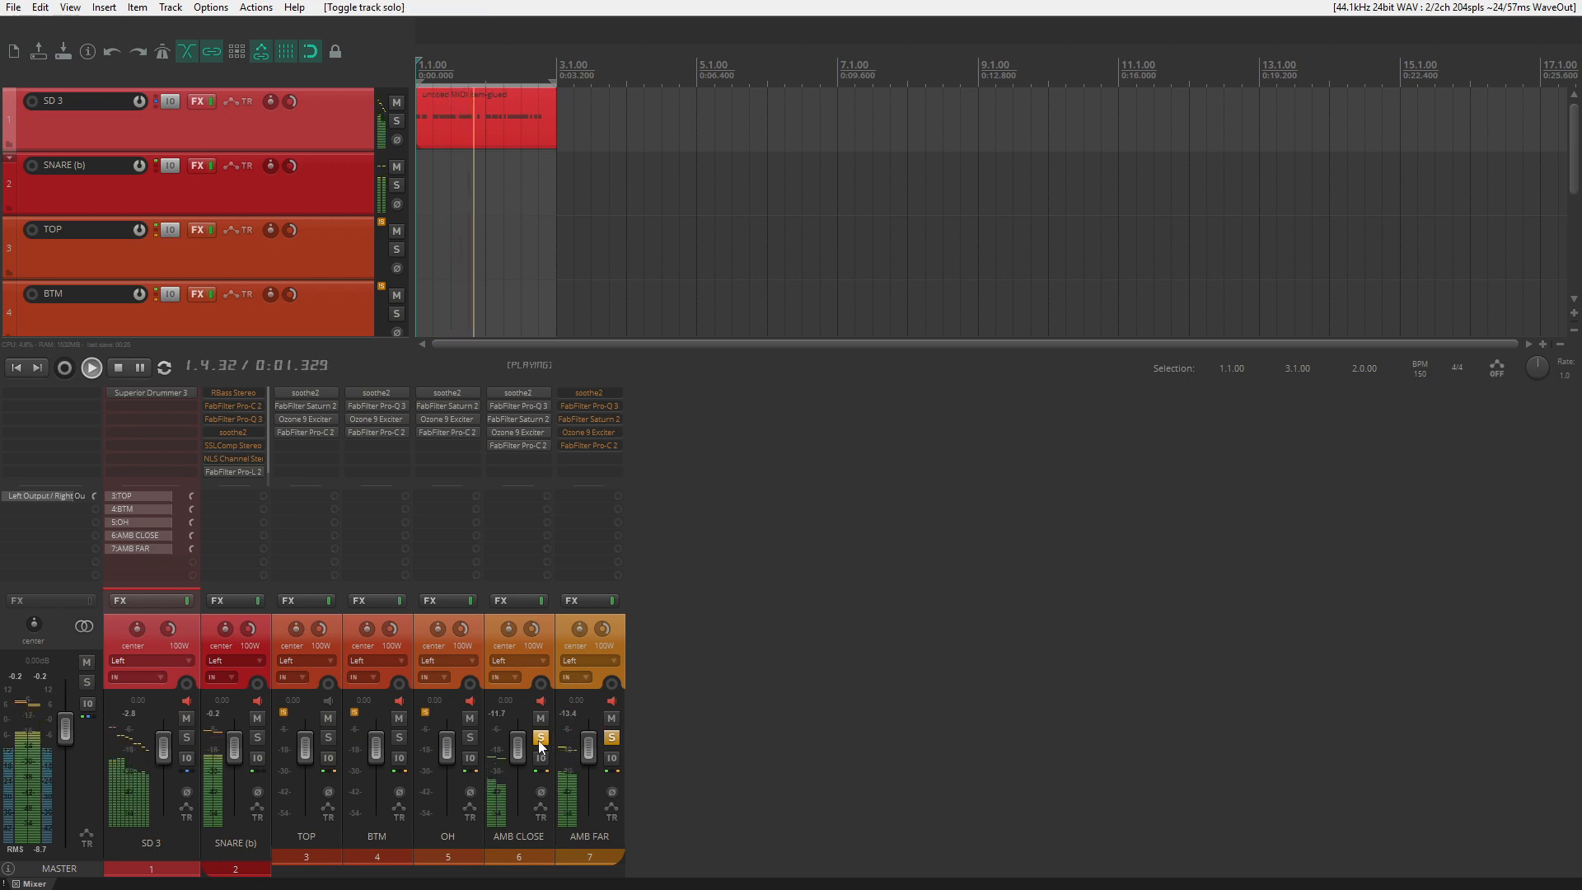
shift+click(596, 394)
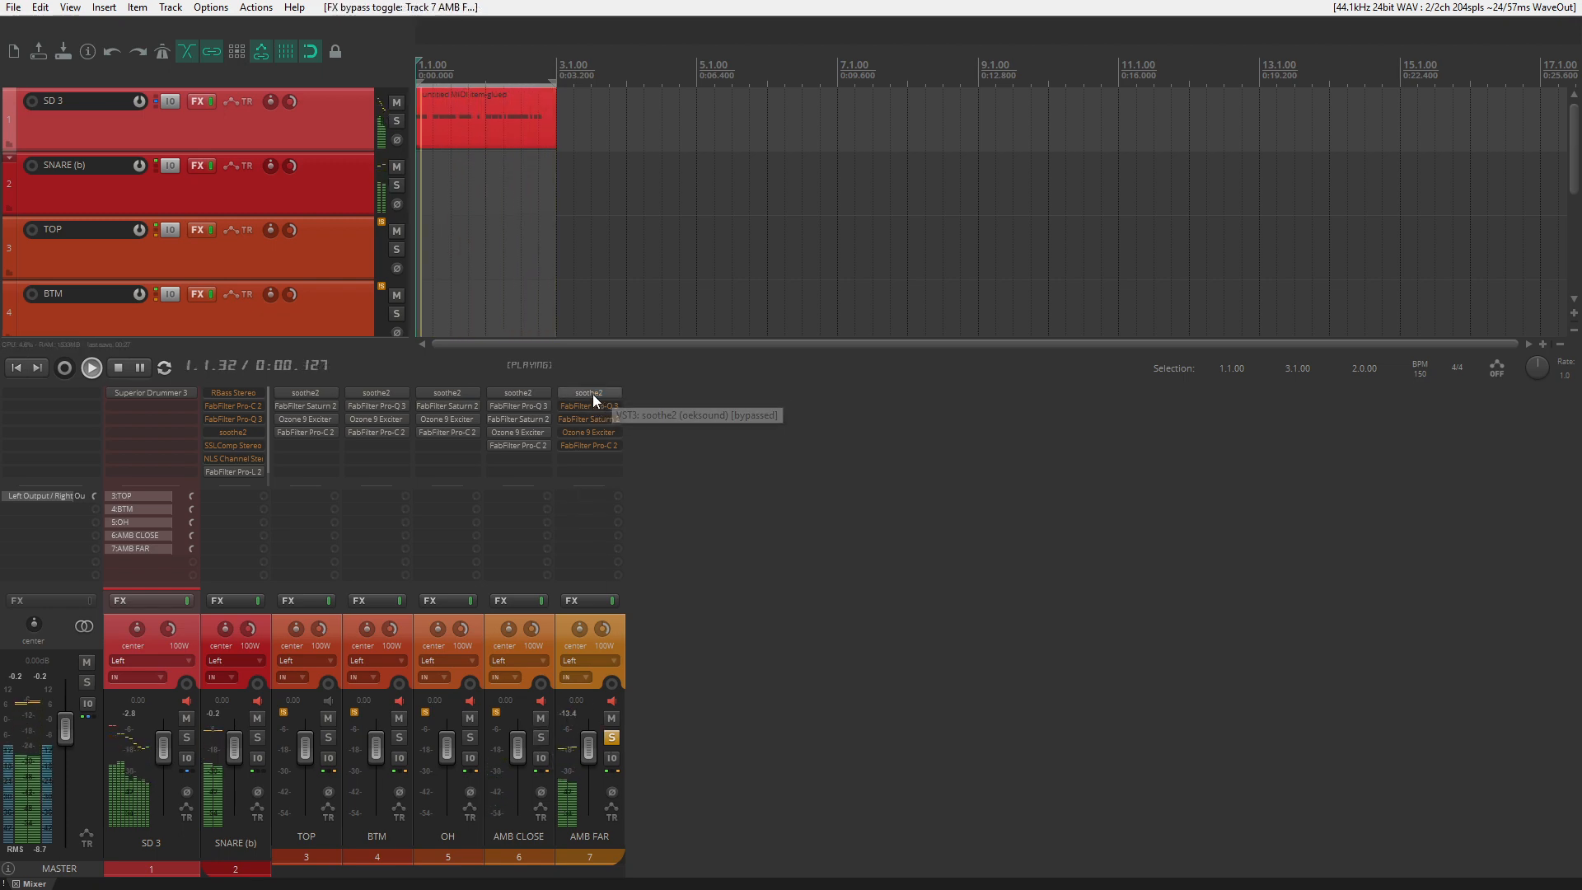
click(592, 394)
click(307, 268)
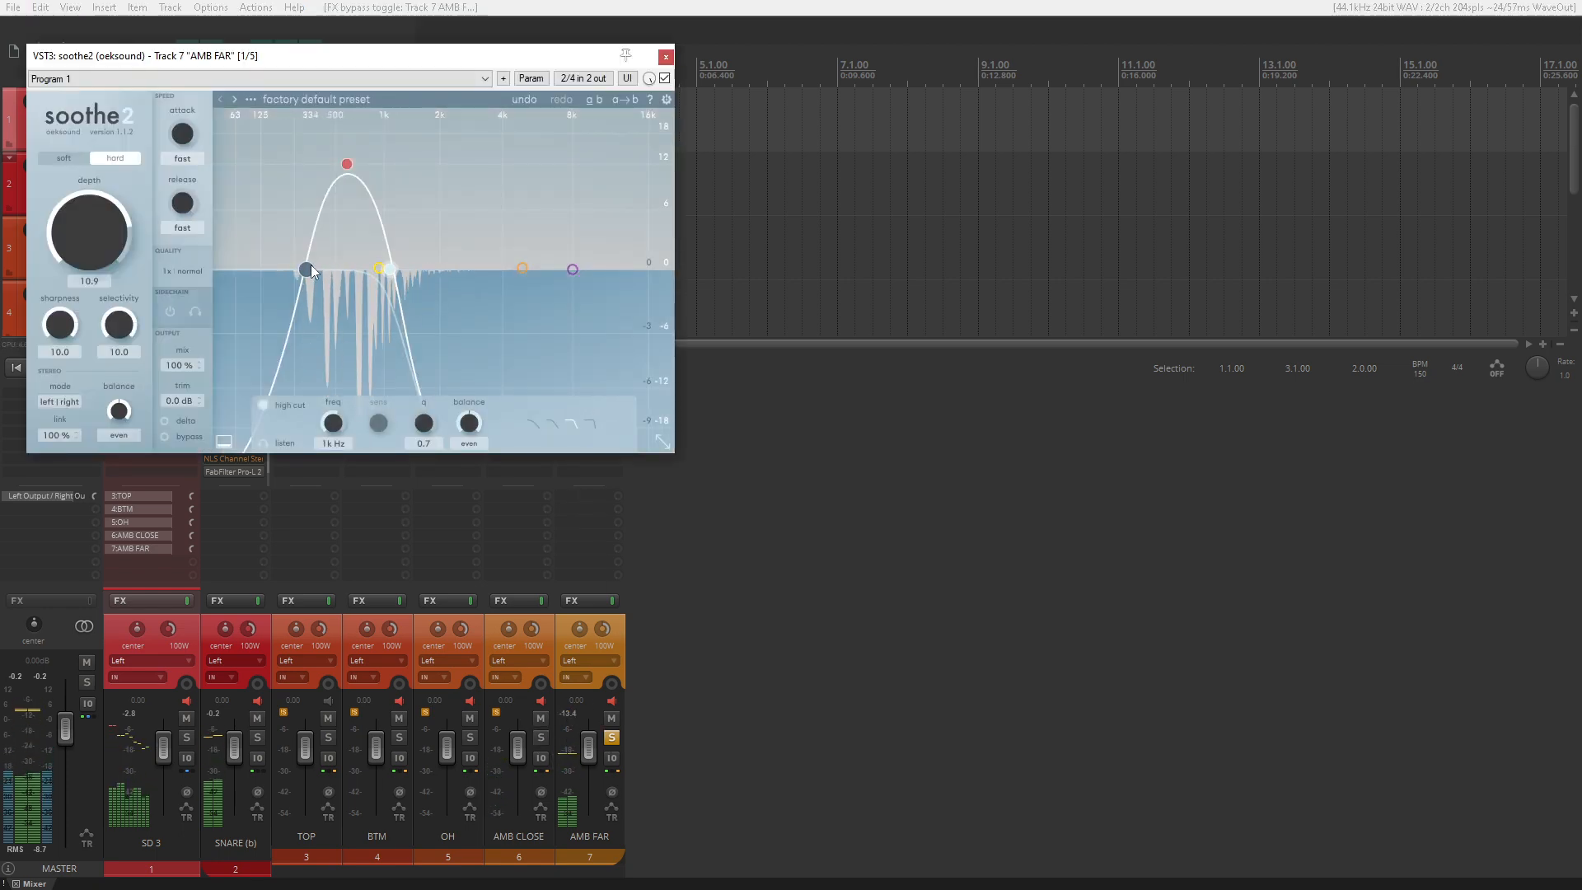
click(346, 164)
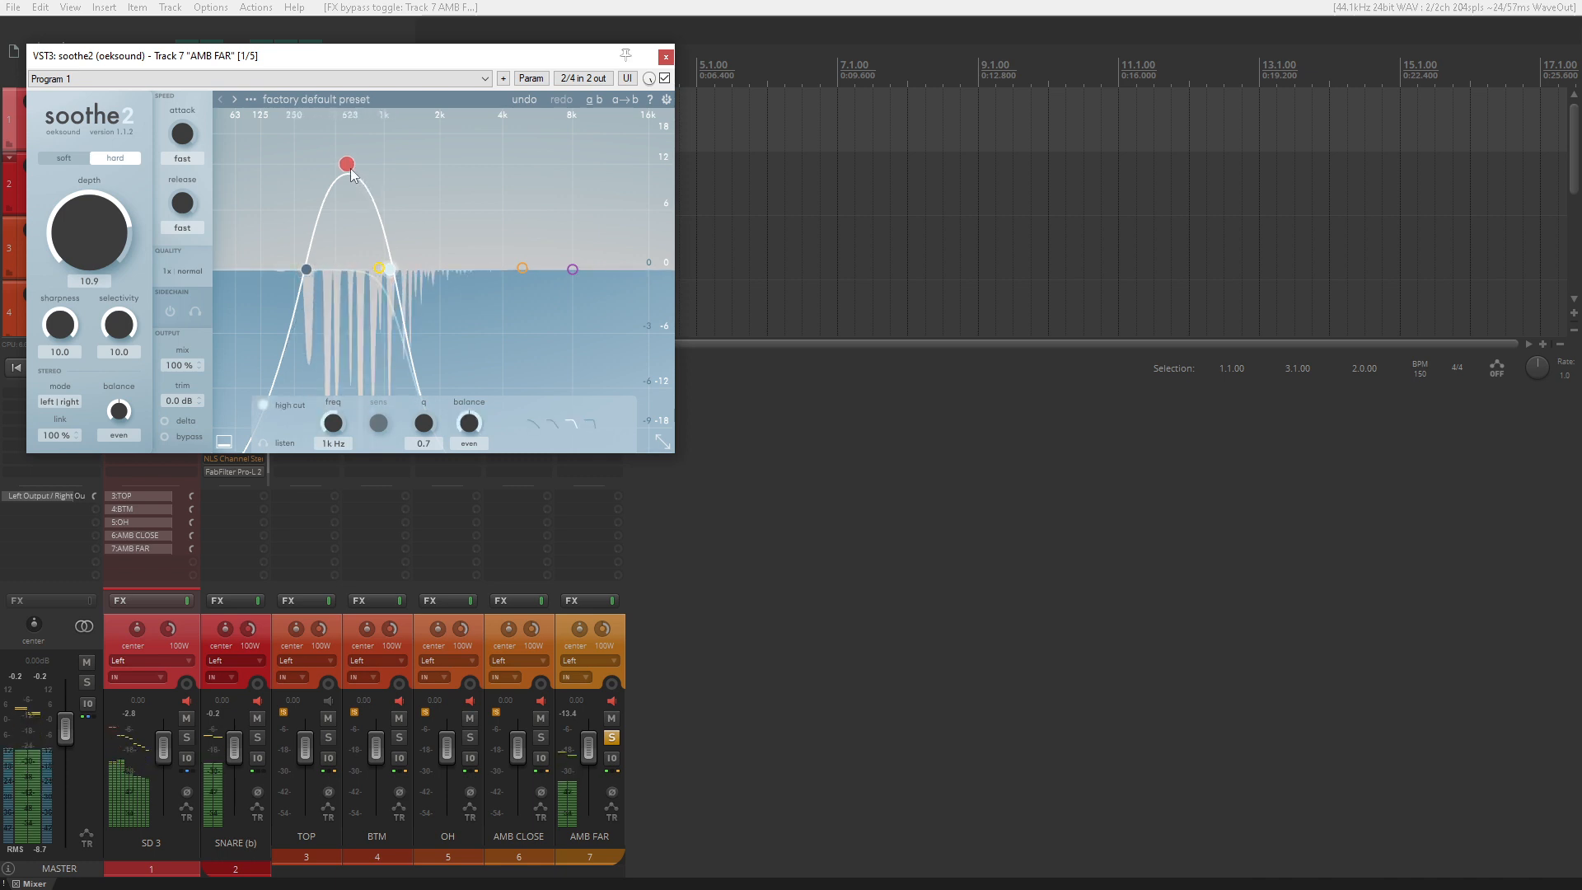
- Audition the delta signal of soothe2 on the AMB FAR track
click(173, 421)
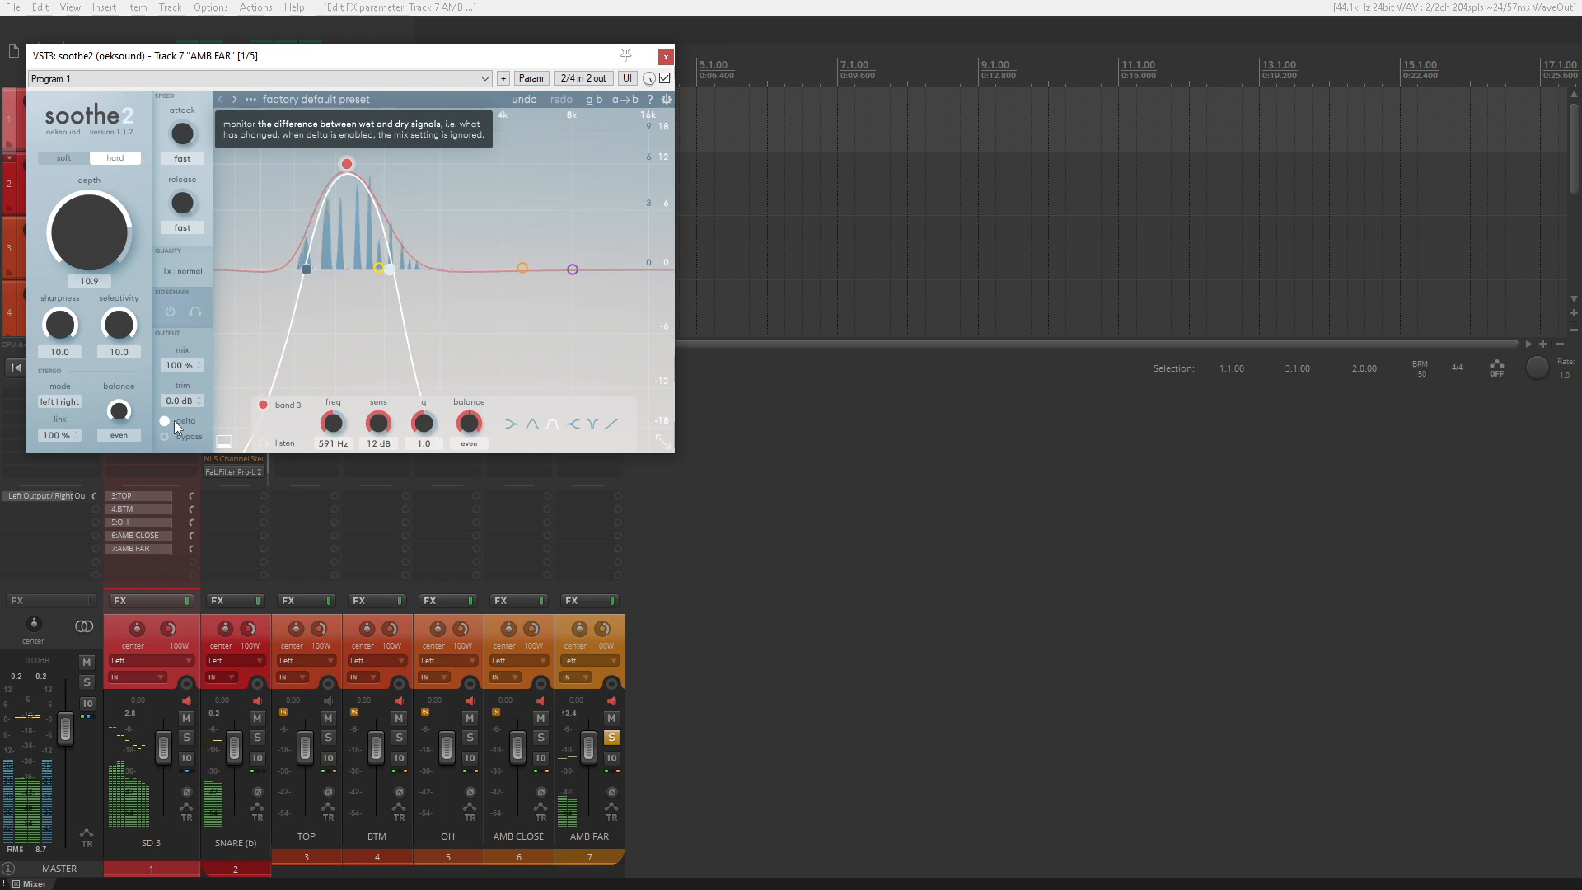
click(174, 420)
click(667, 57)
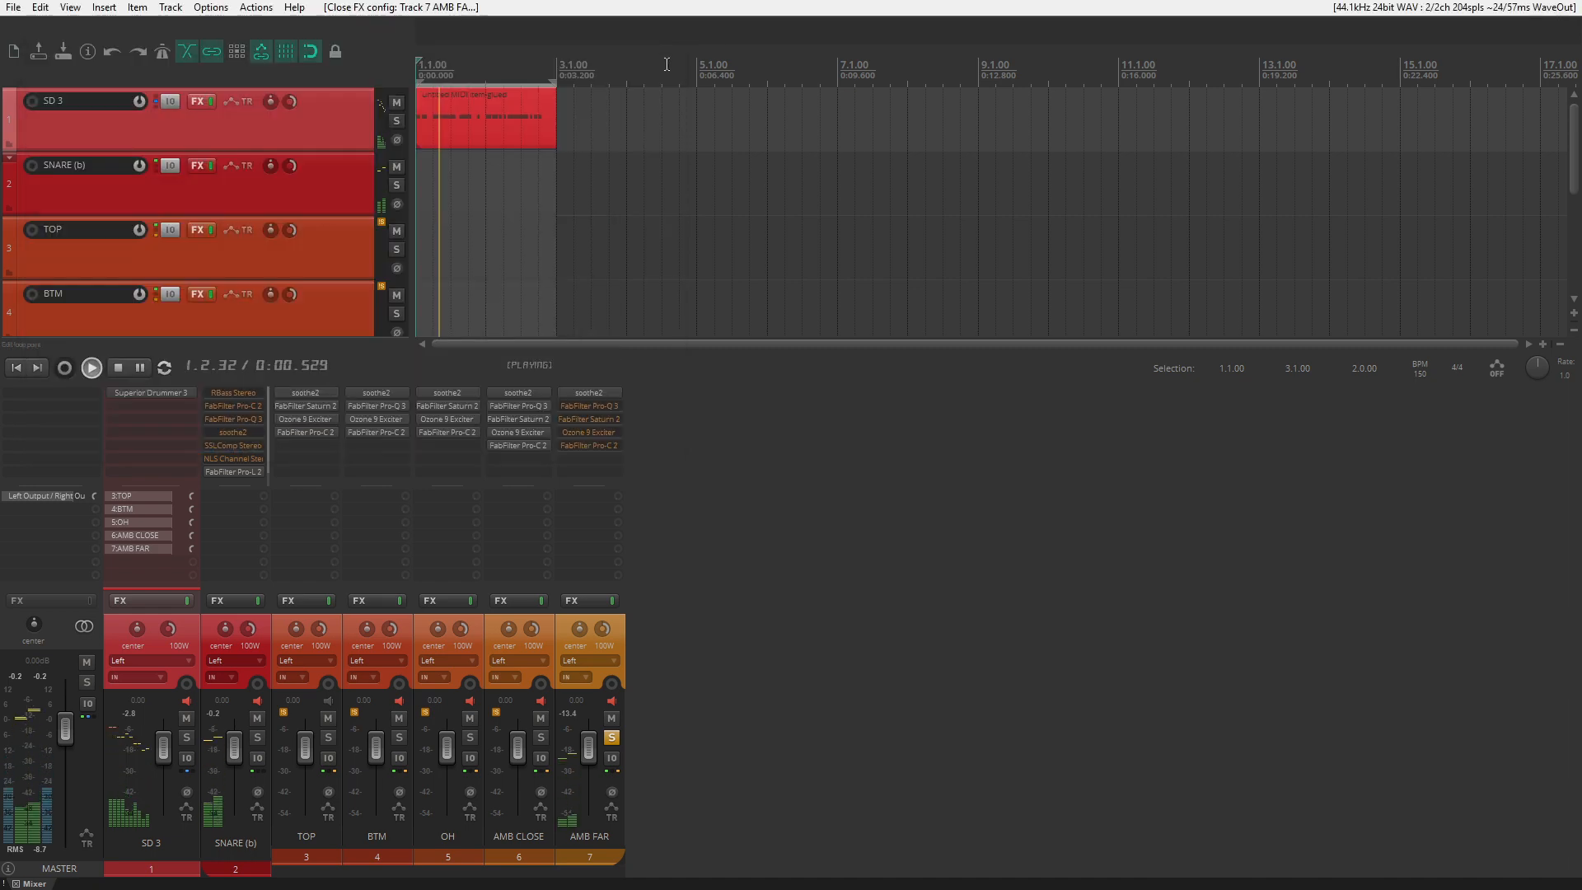
- Enable FabFilter Pro-Q 3 on the AMB FAR track, audition its narrow mid cut and compare it bypassed
click(592, 407)
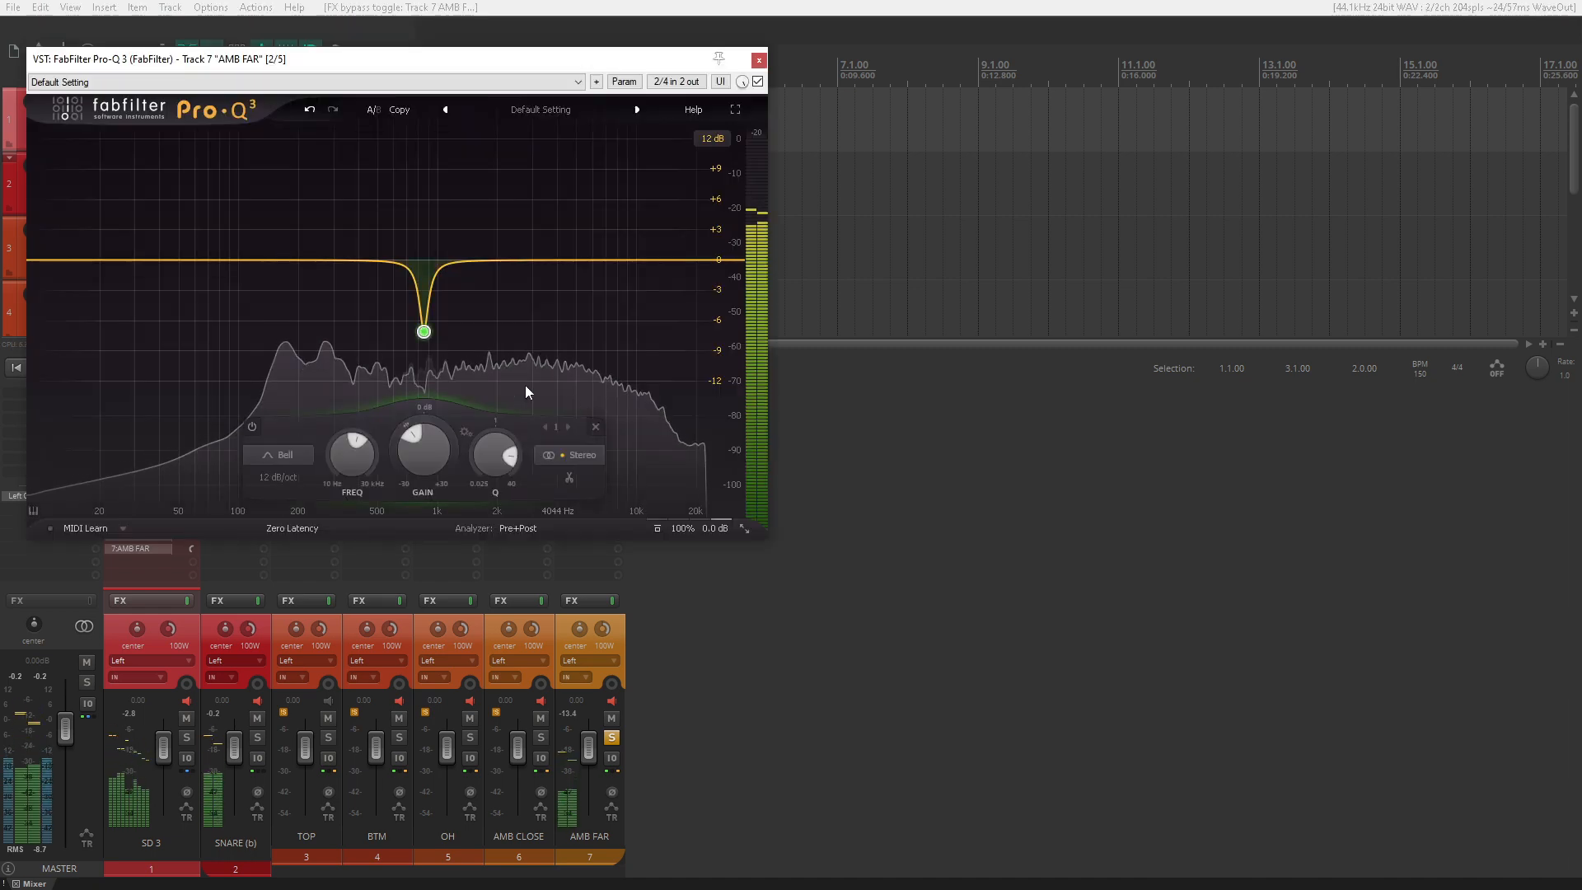
click(446, 360)
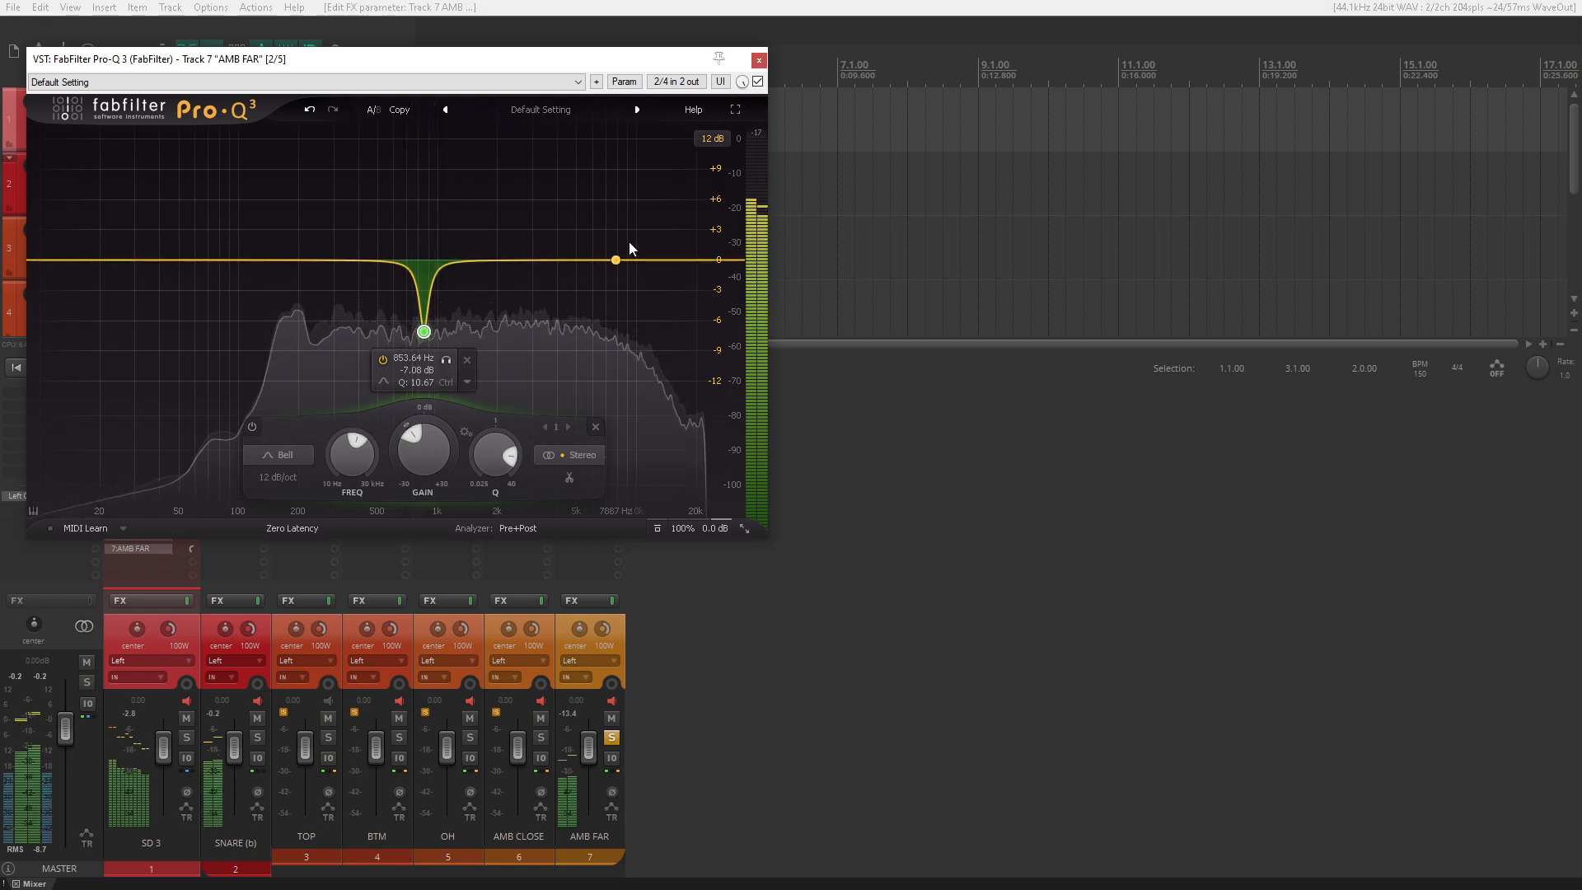
click(757, 82)
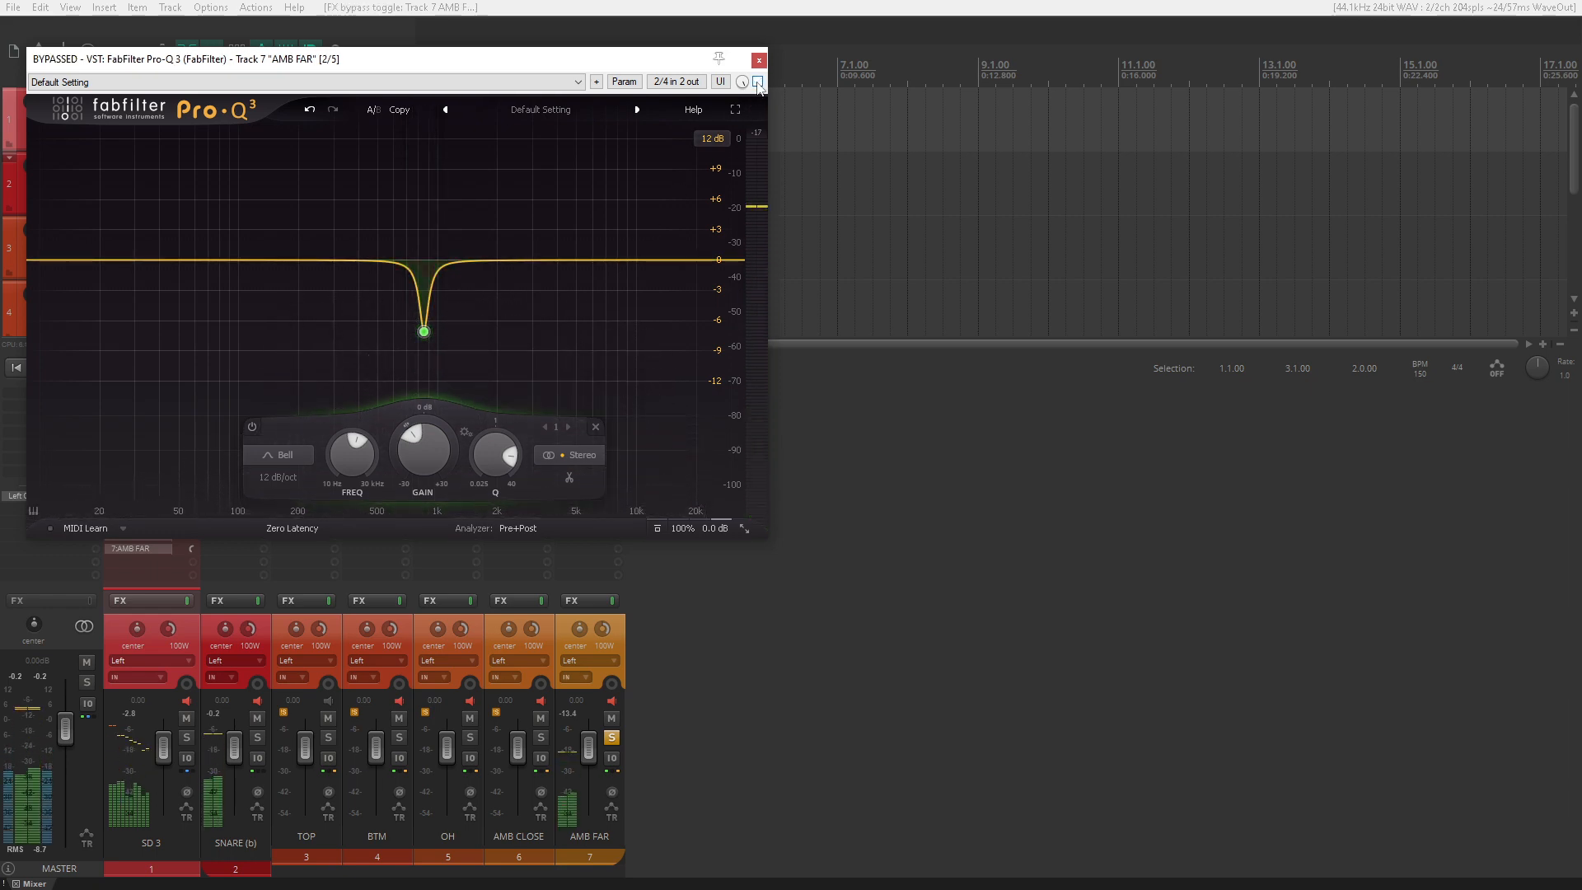
click(758, 81)
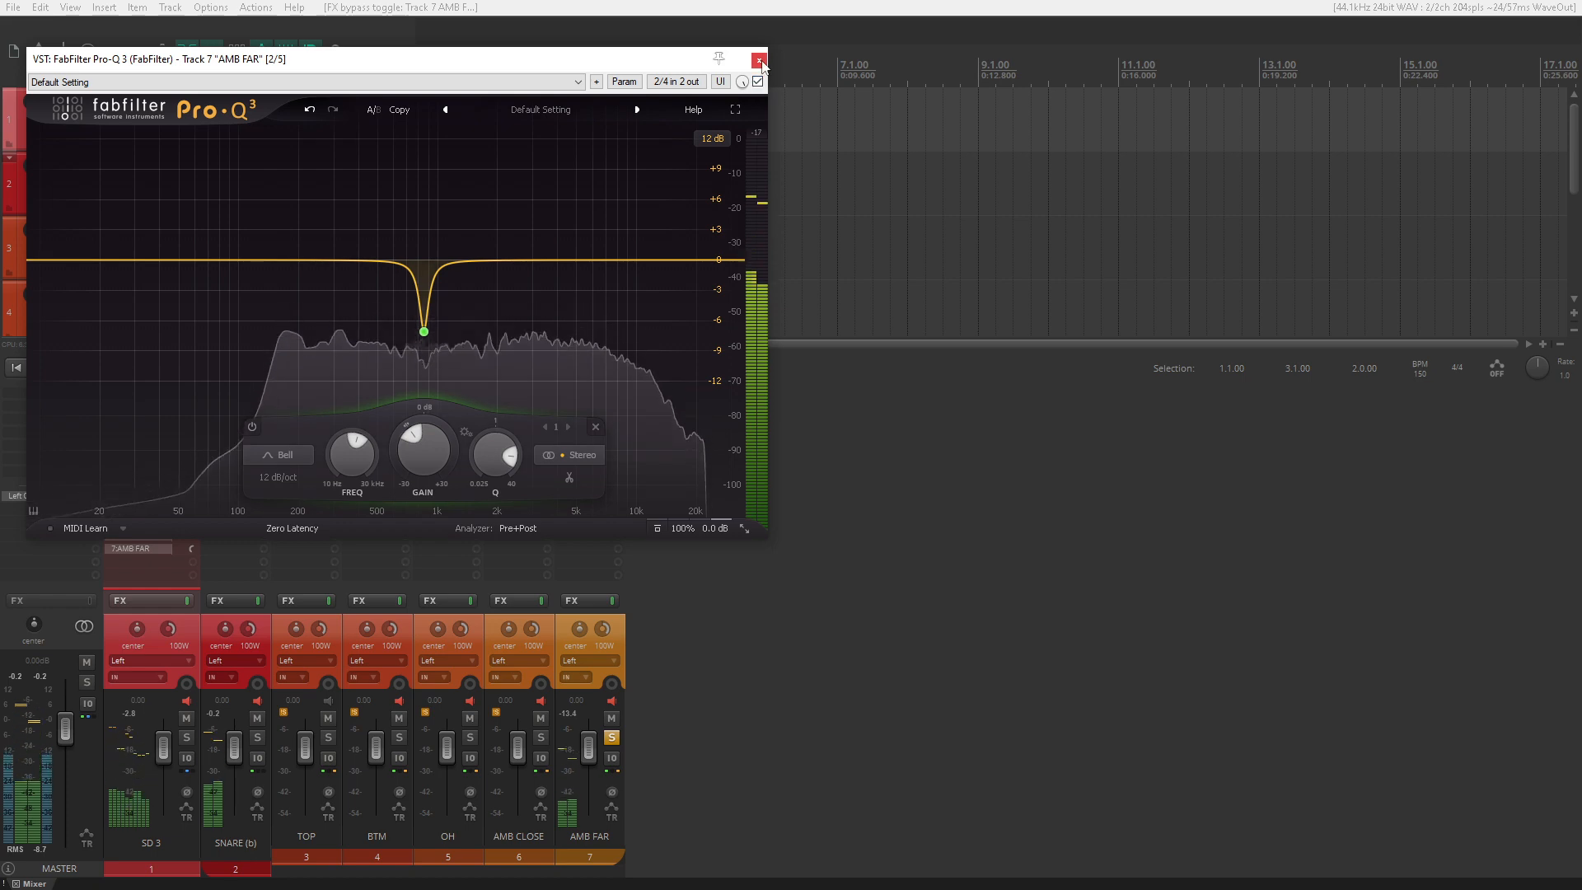
click(759, 61)
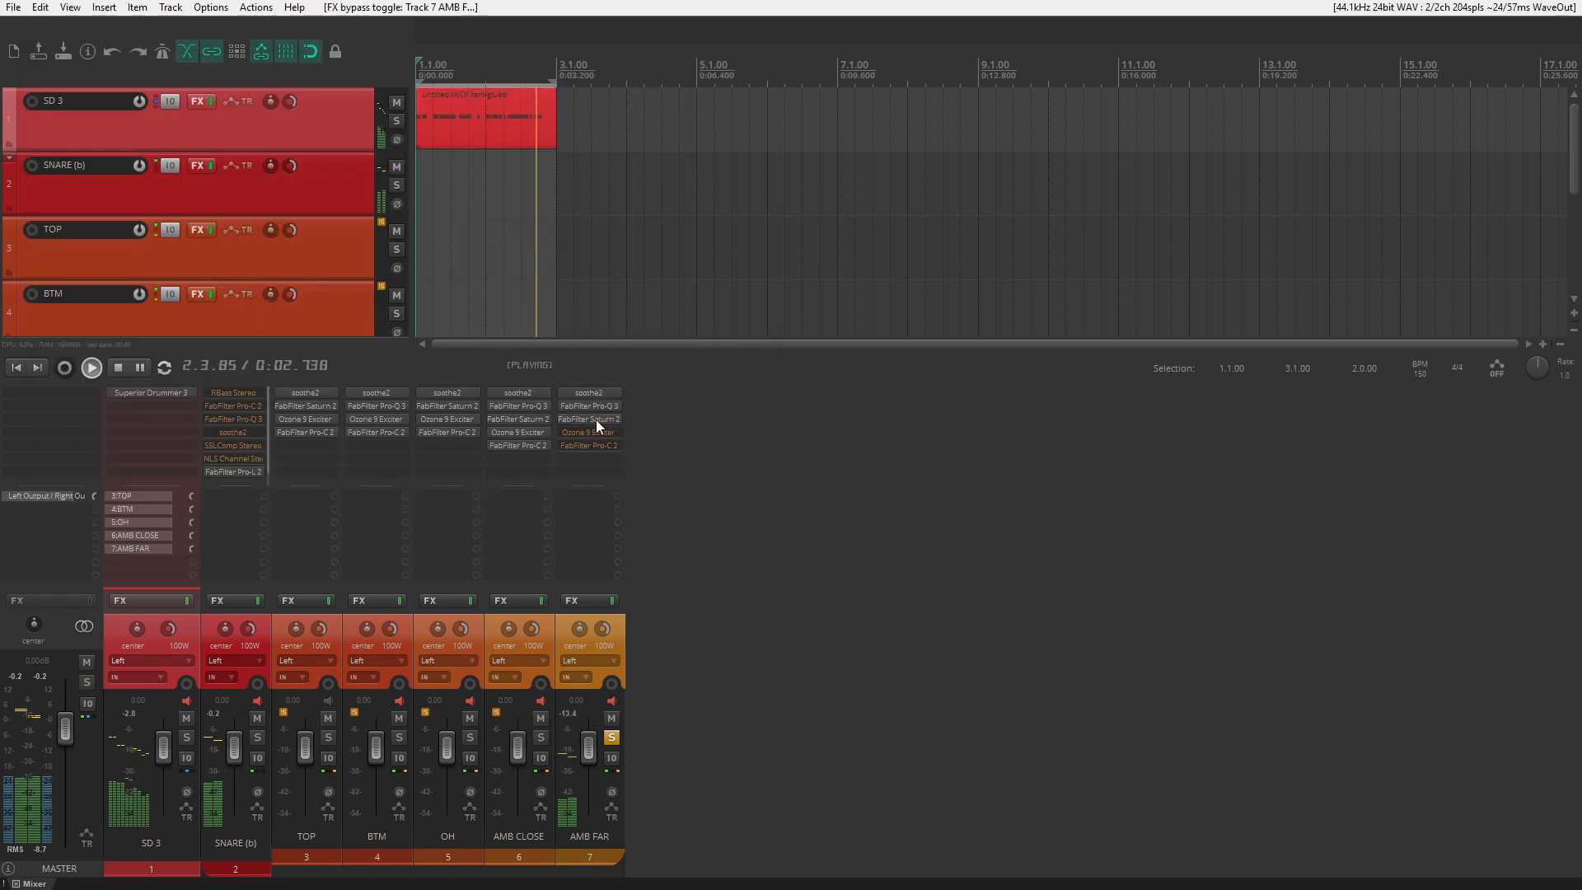
- Enable FabFilter Saturn 2 and Ozone 9 Exciter on the AMB FAR track, reviewing the Warm Tape saturation and the Tape amount
click(596, 419)
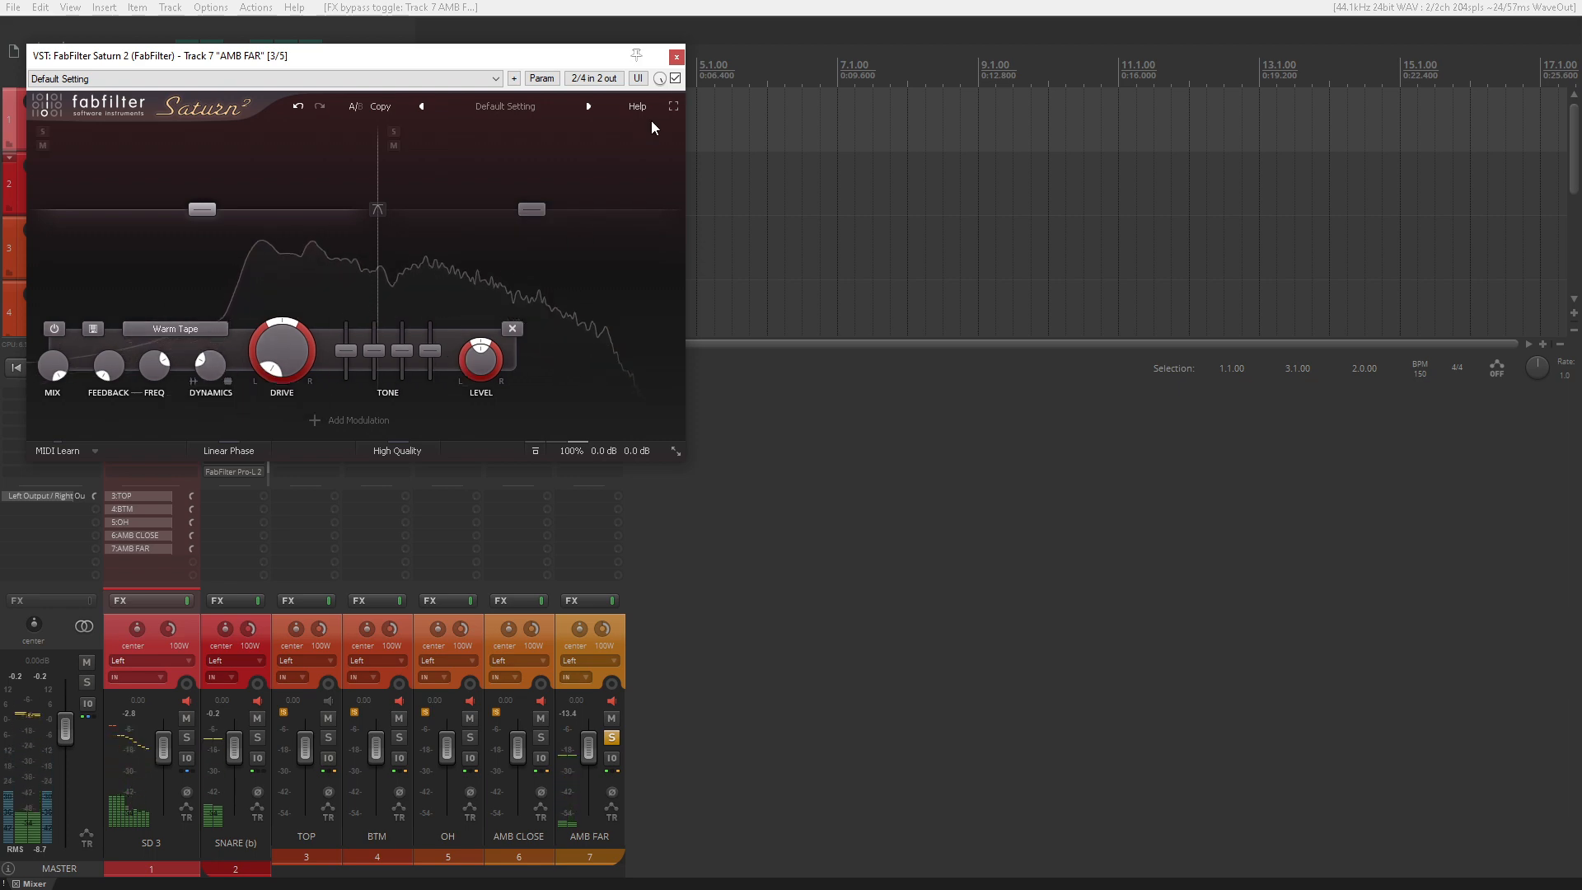
click(676, 57)
shift+click(594, 434)
click(591, 434)
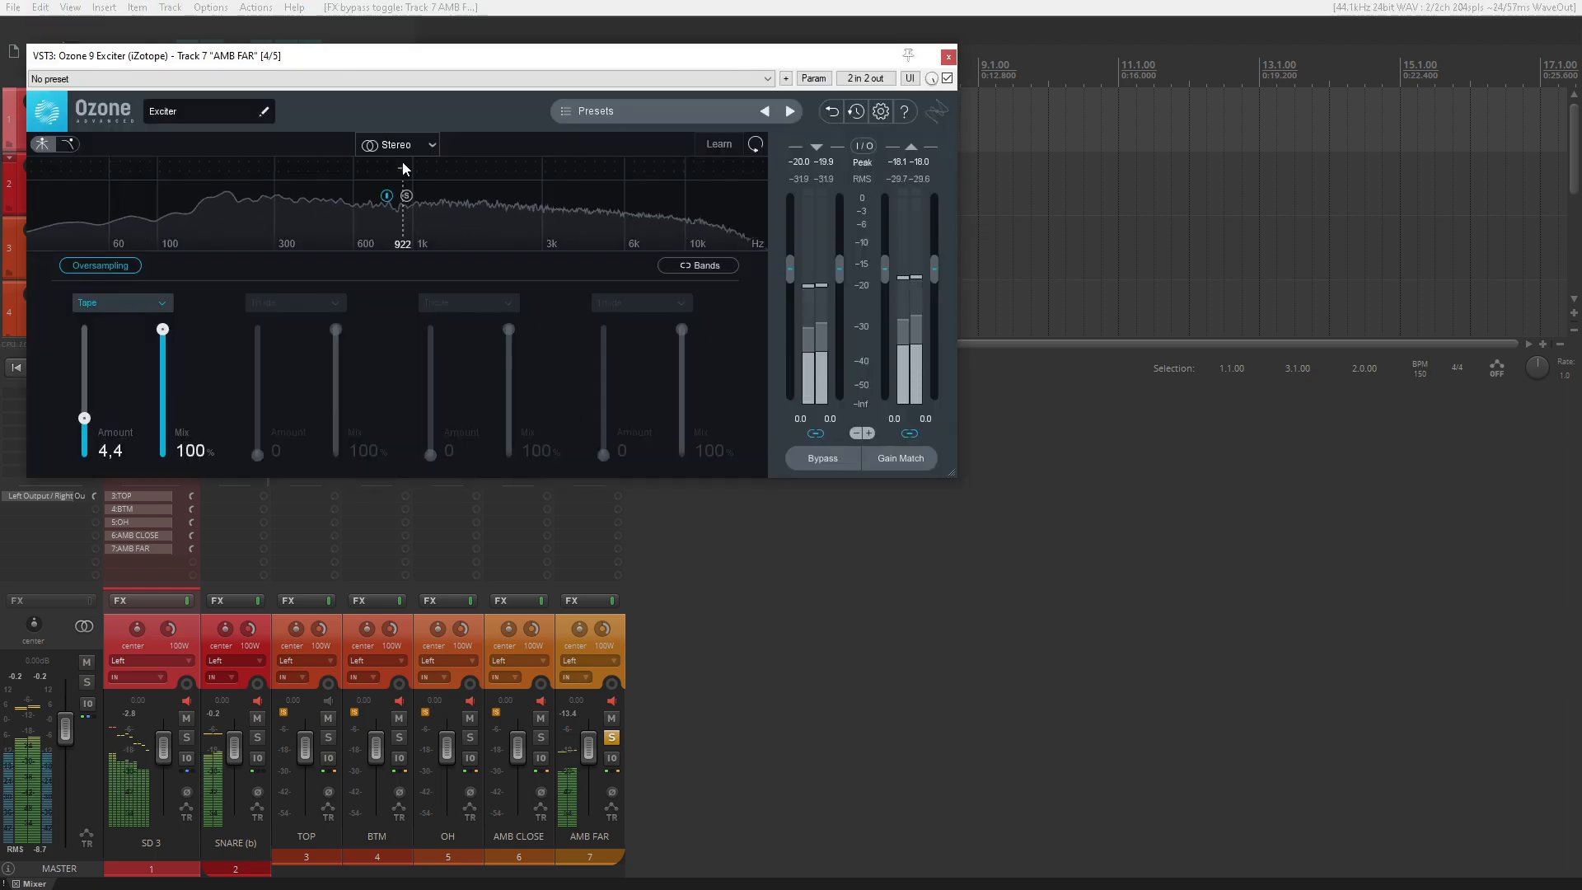
drag(454, 57, 486, 80)
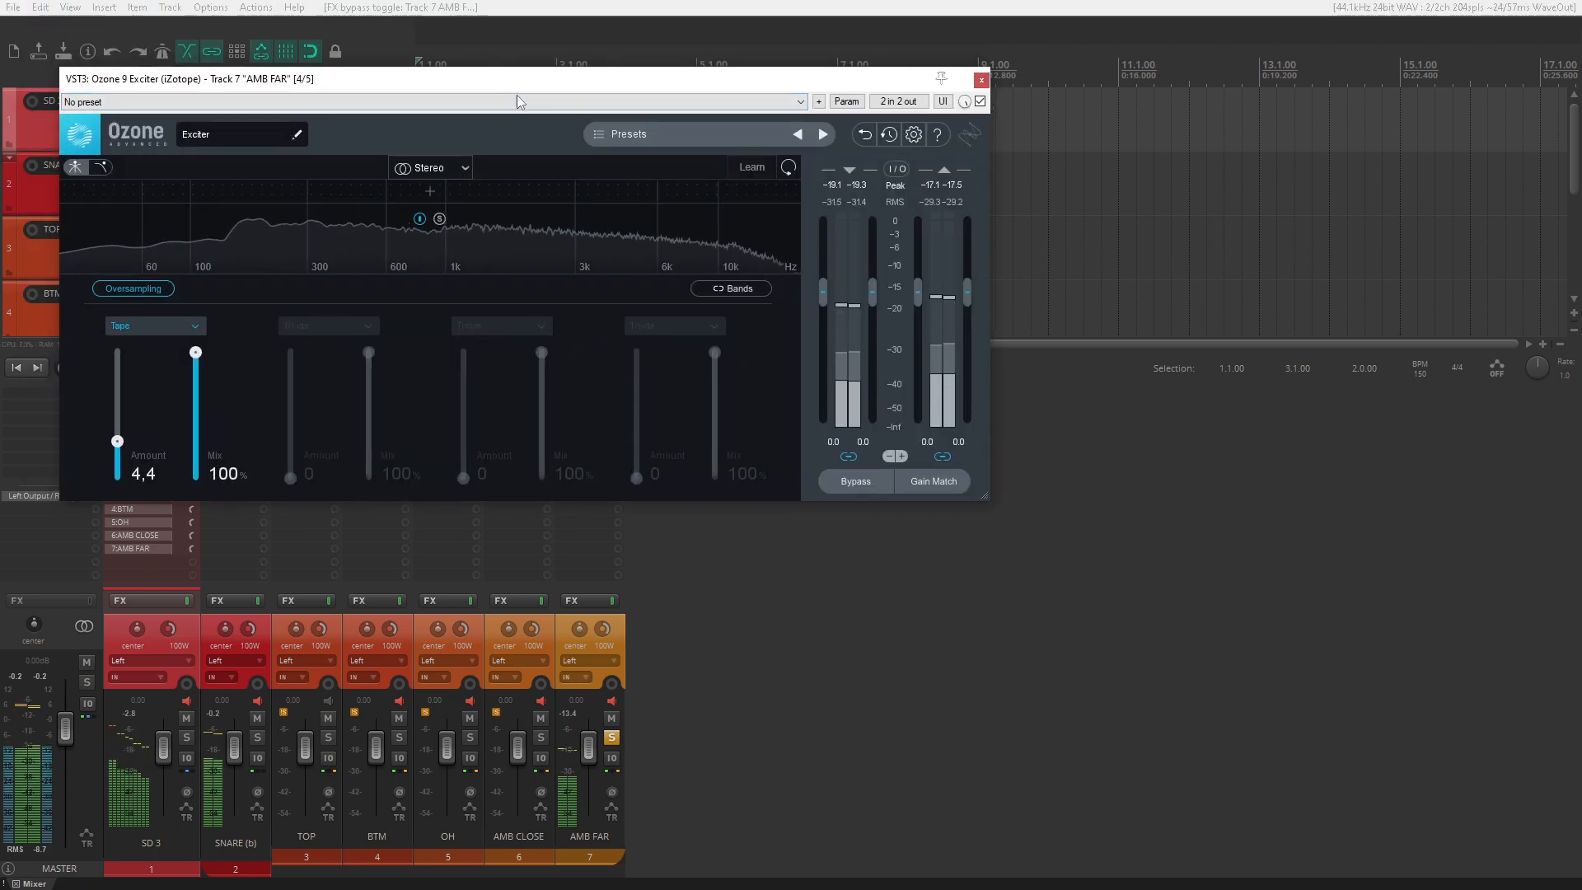
click(981, 80)
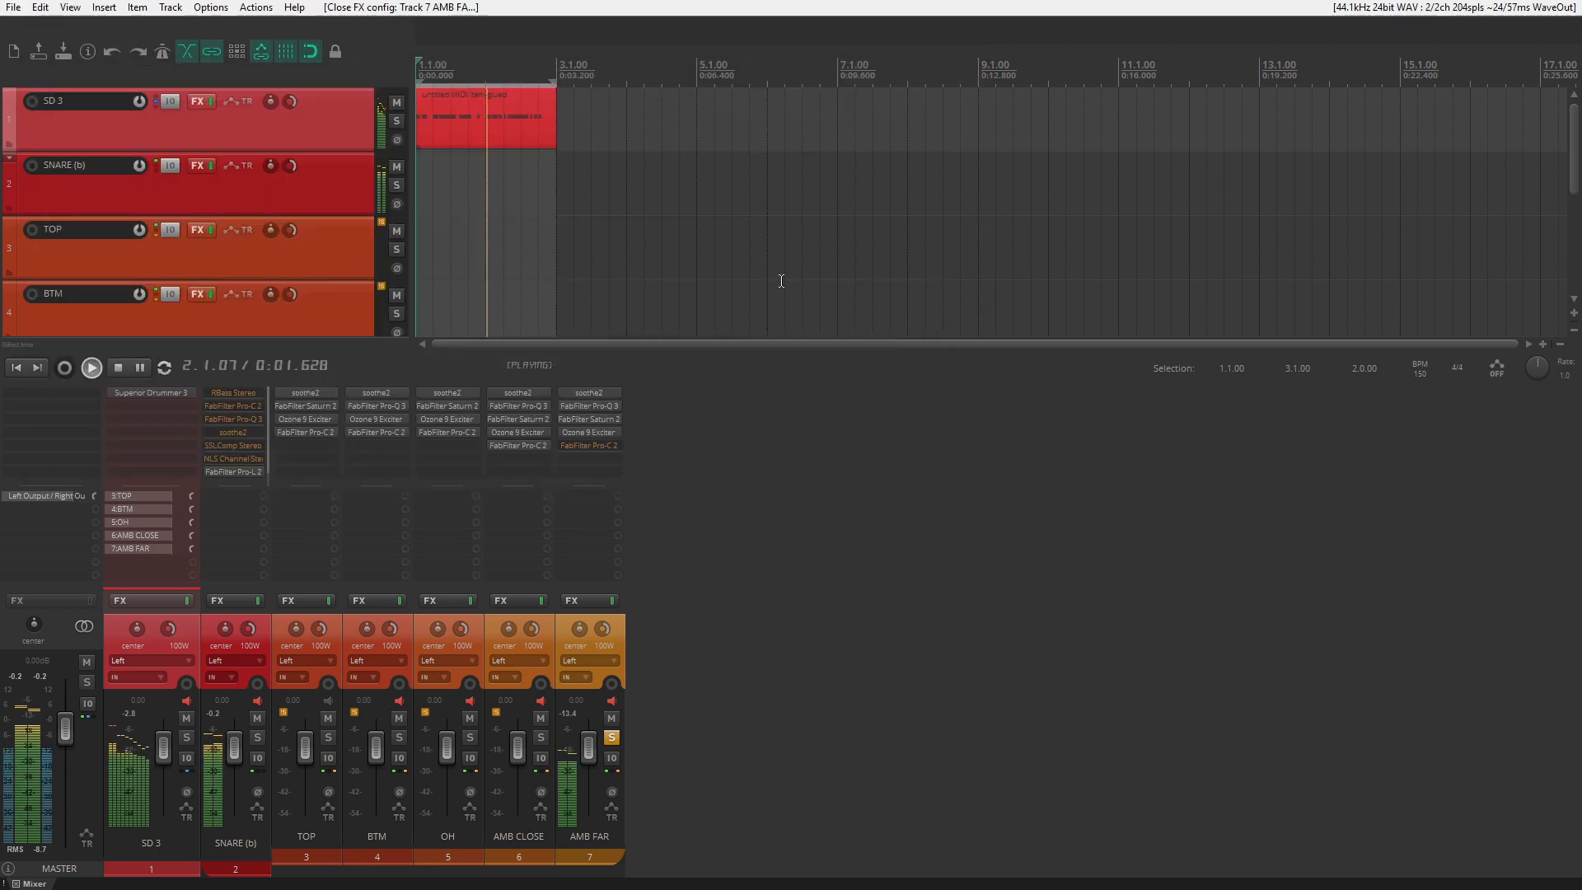
- Enable FabFilter Pro-C 2 on the AMB FAR track and review its compression settings and wet gain
shift+click(590, 443)
click(588, 445)
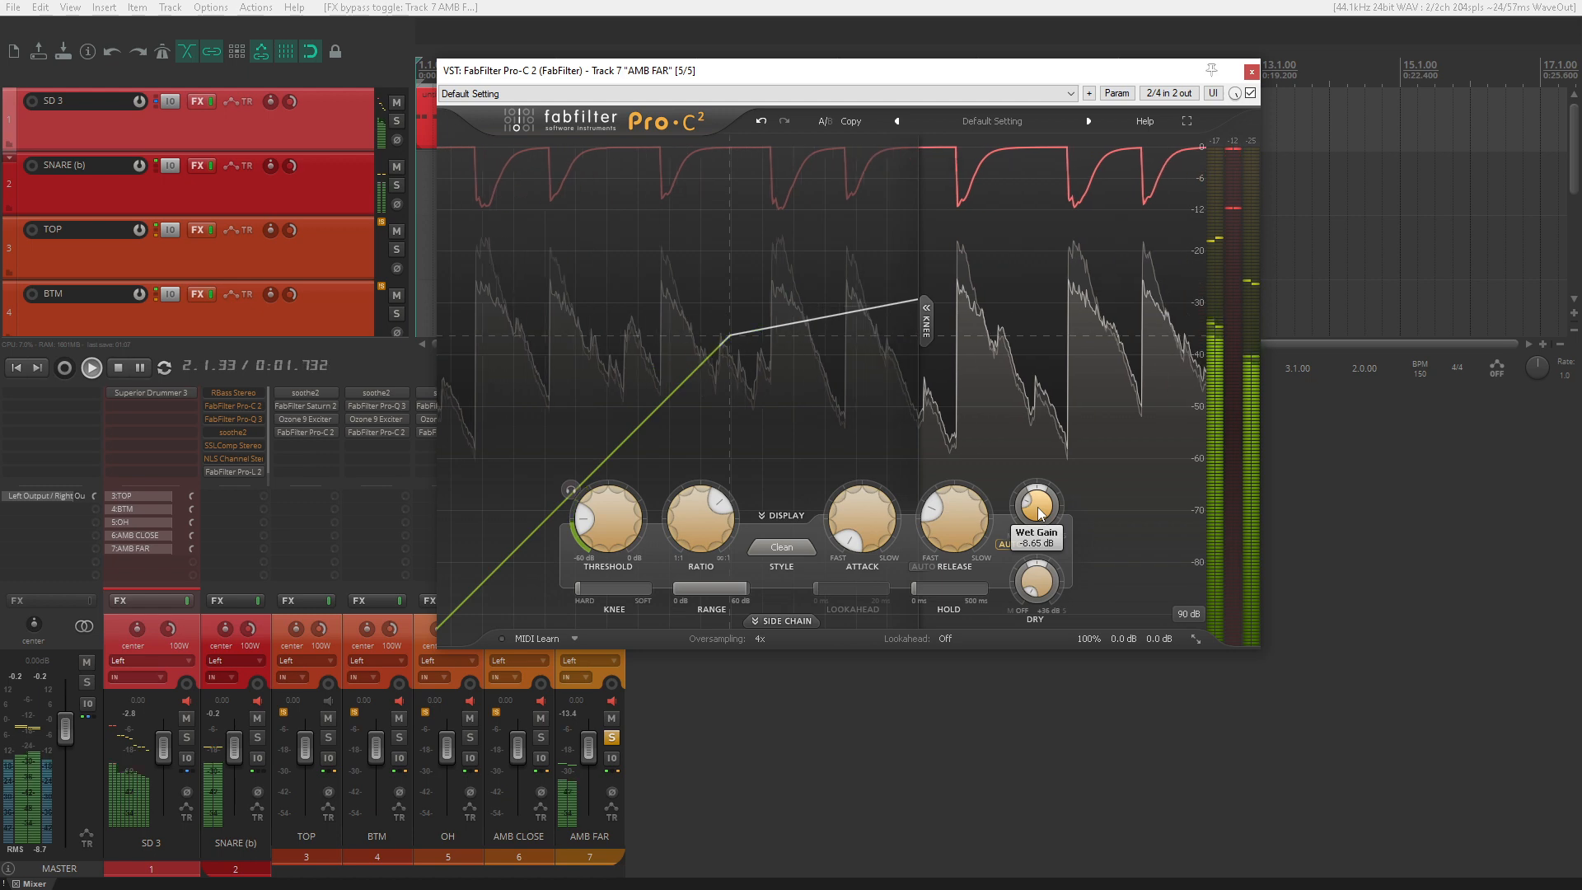
click(1252, 73)
- Listen to all five mic tracks from TOP to AMB FAR soloed together, stop playback and clear their solos
drag(540, 737, 326, 740)
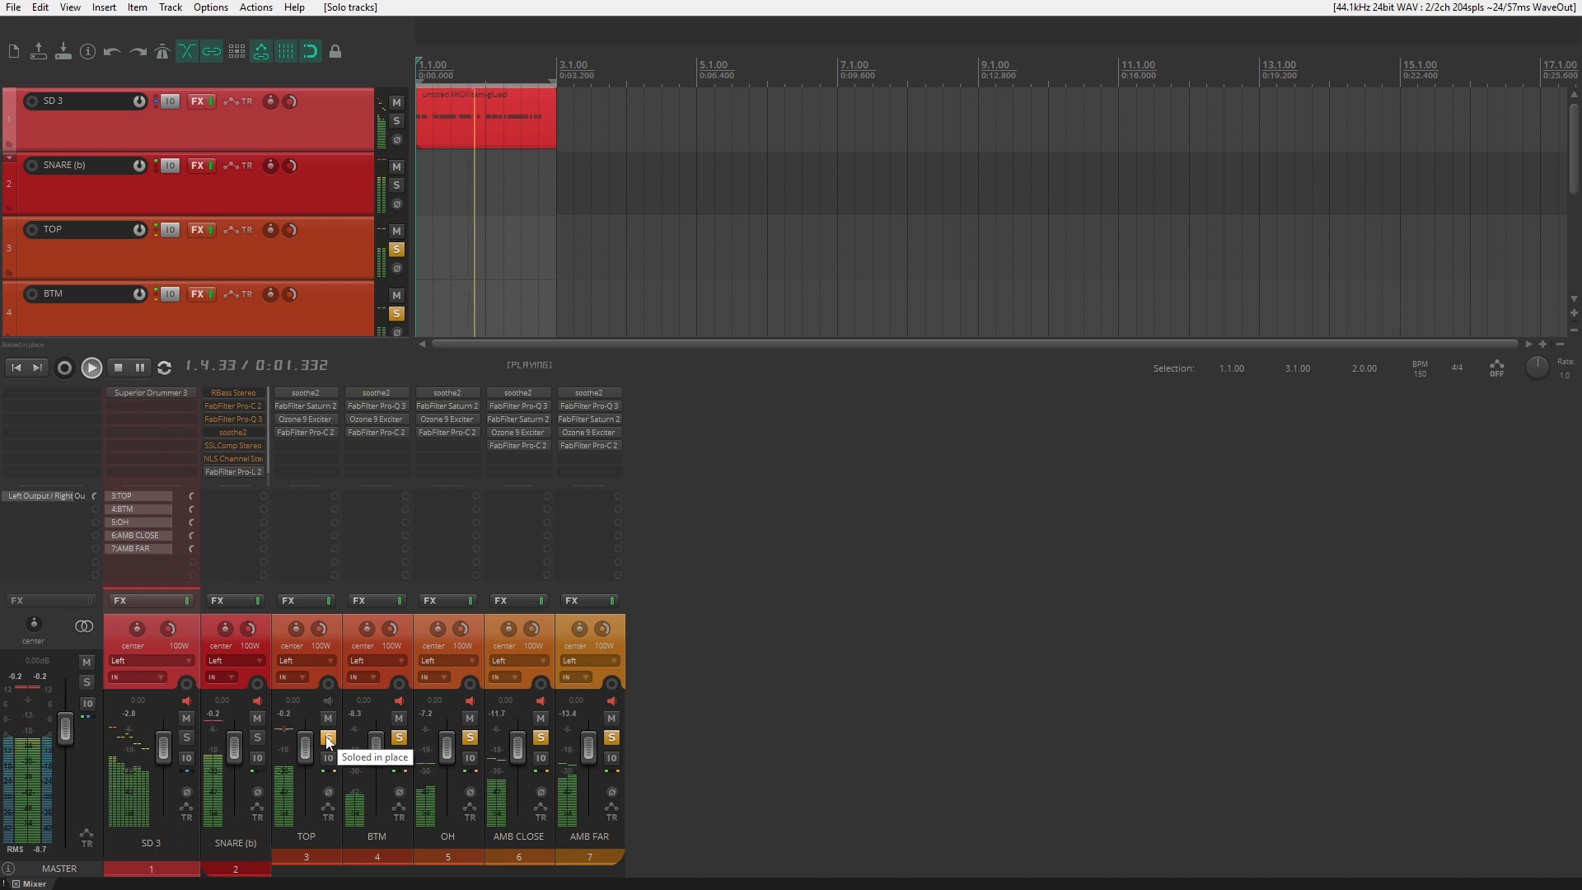
key(space)
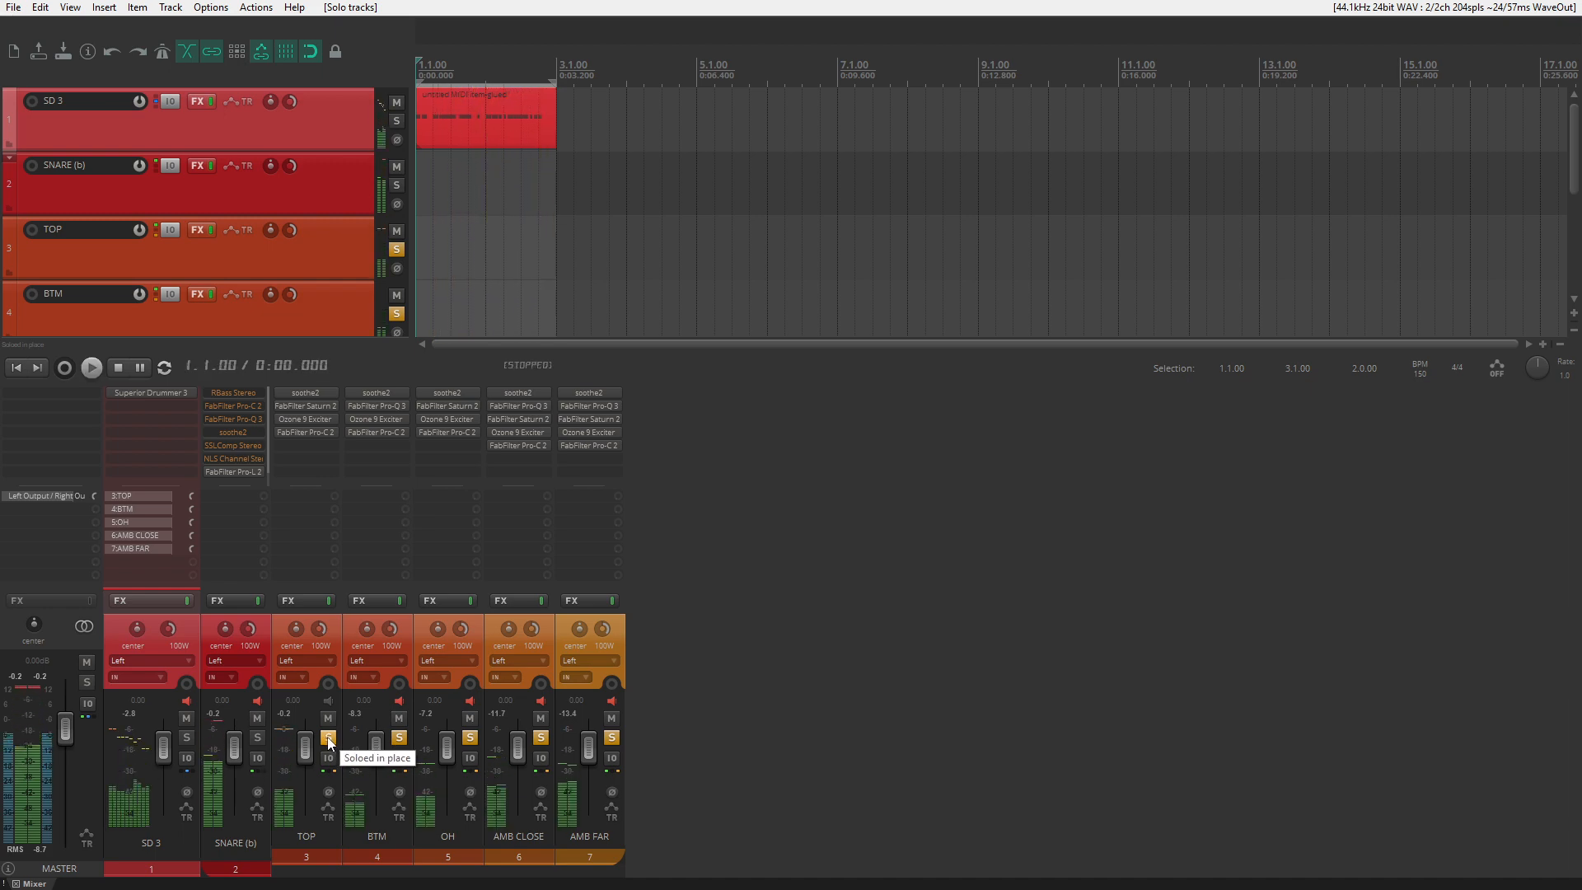
drag(330, 740, 597, 736)
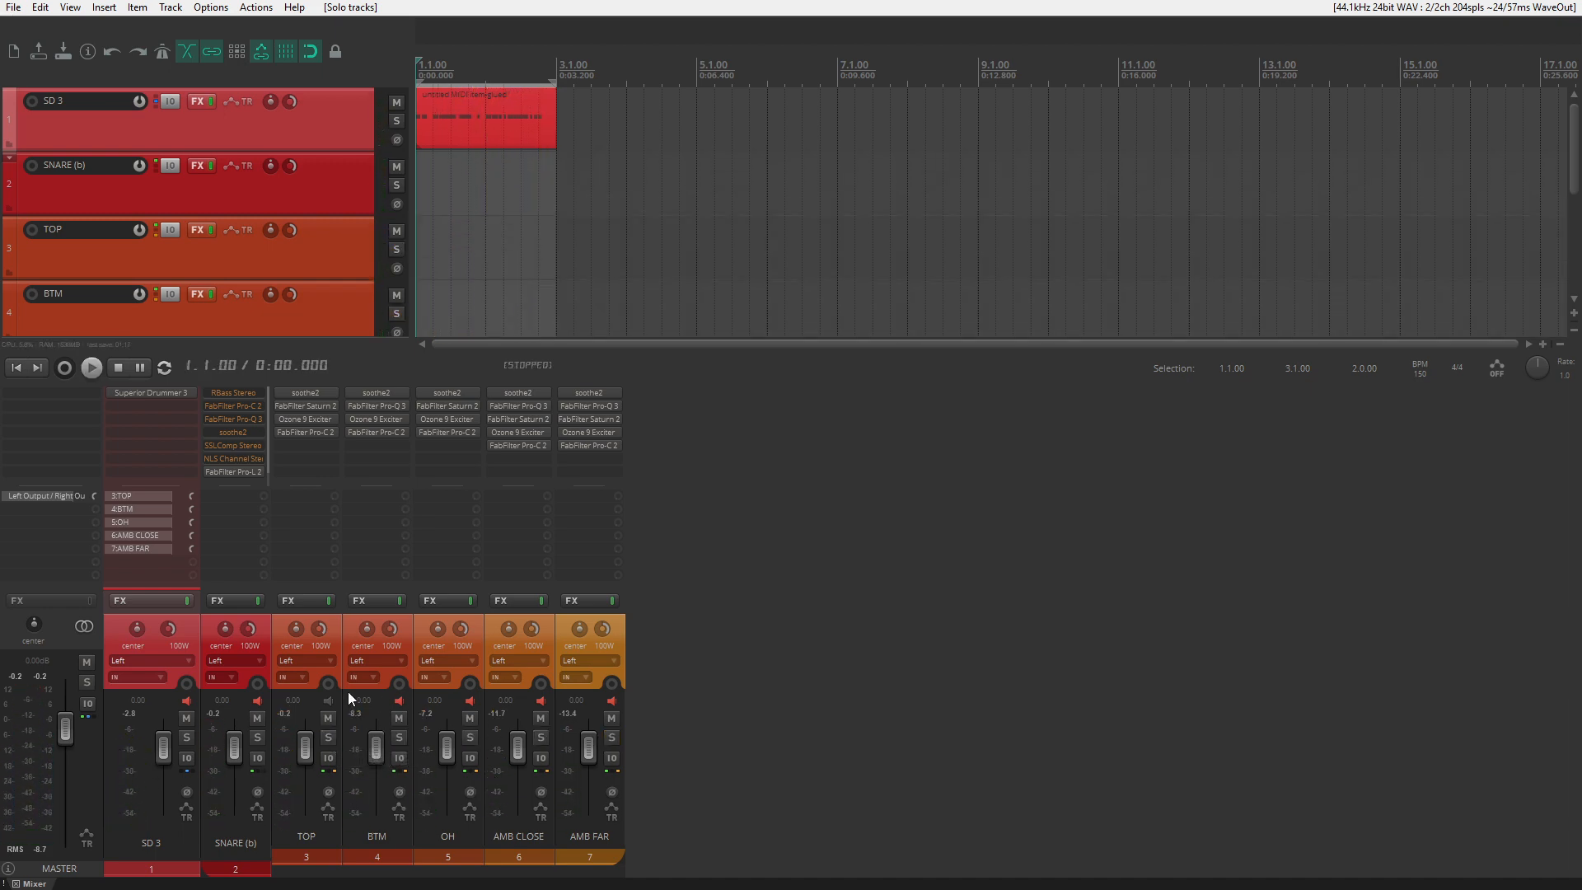
- Select and solo the SNARE (b) folder track and start playback
click(265, 644)
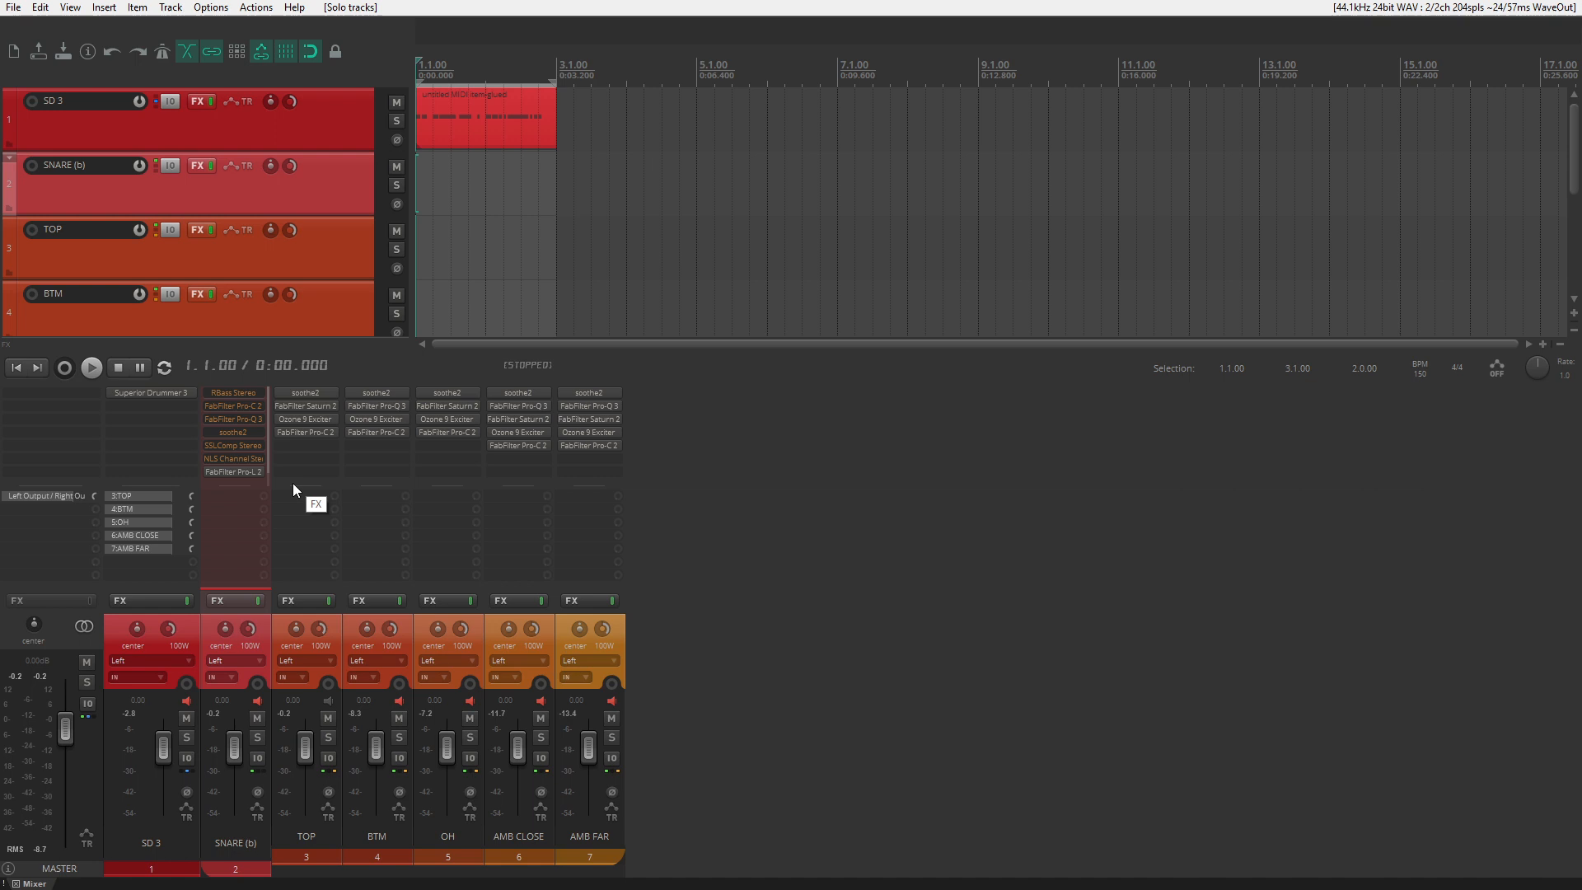
click(257, 736)
key(space)
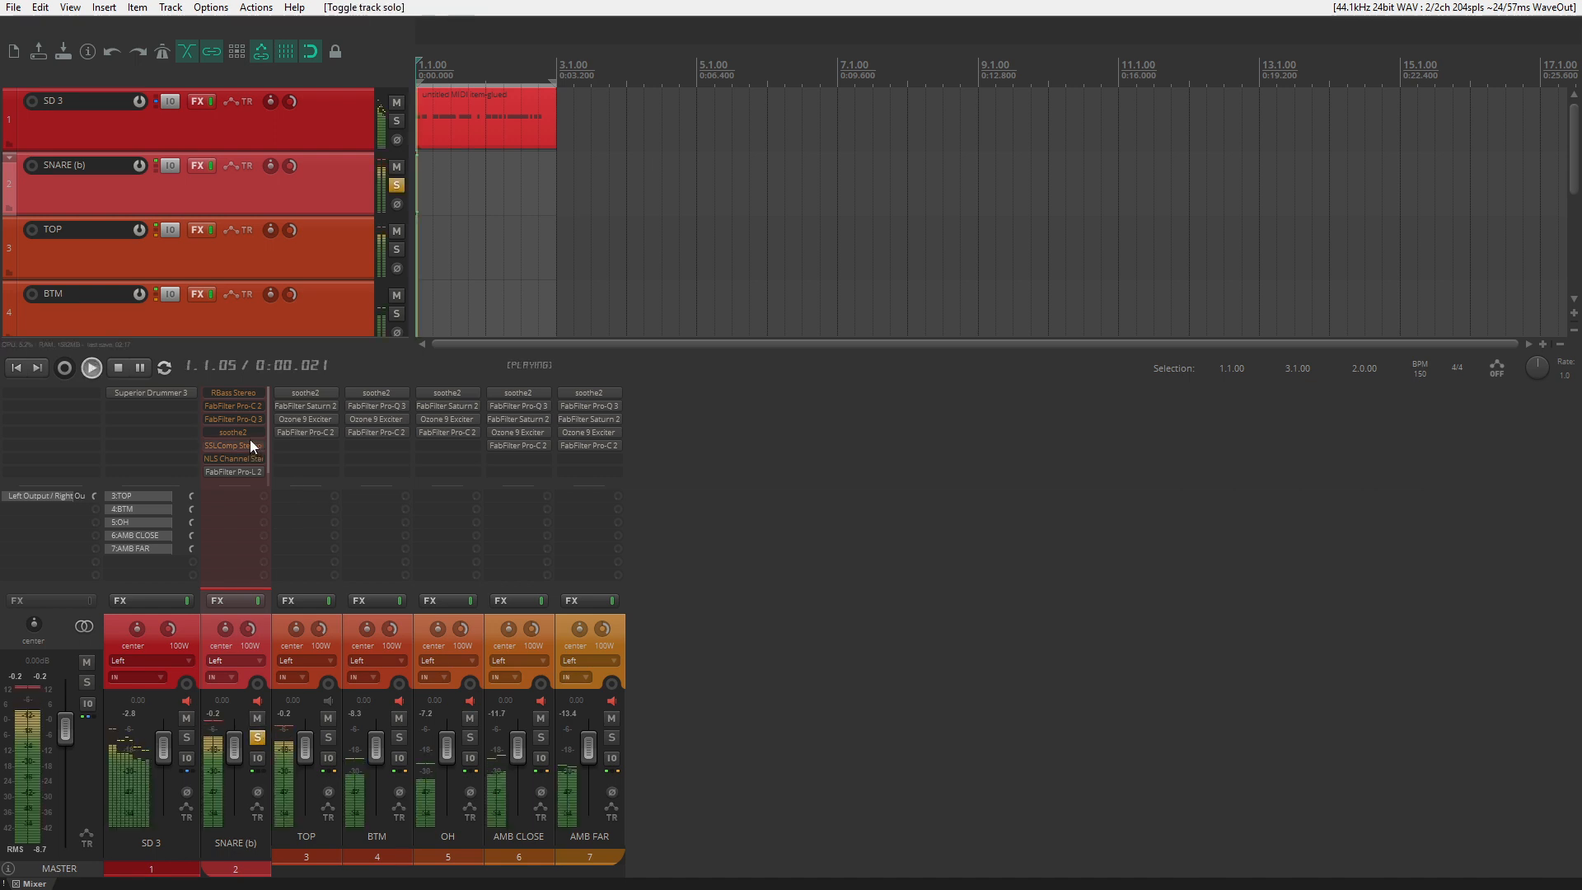
- Enable RBass Stereo on the SNARE (b) track and review its intensity and frequency settings
shift+click(252, 394)
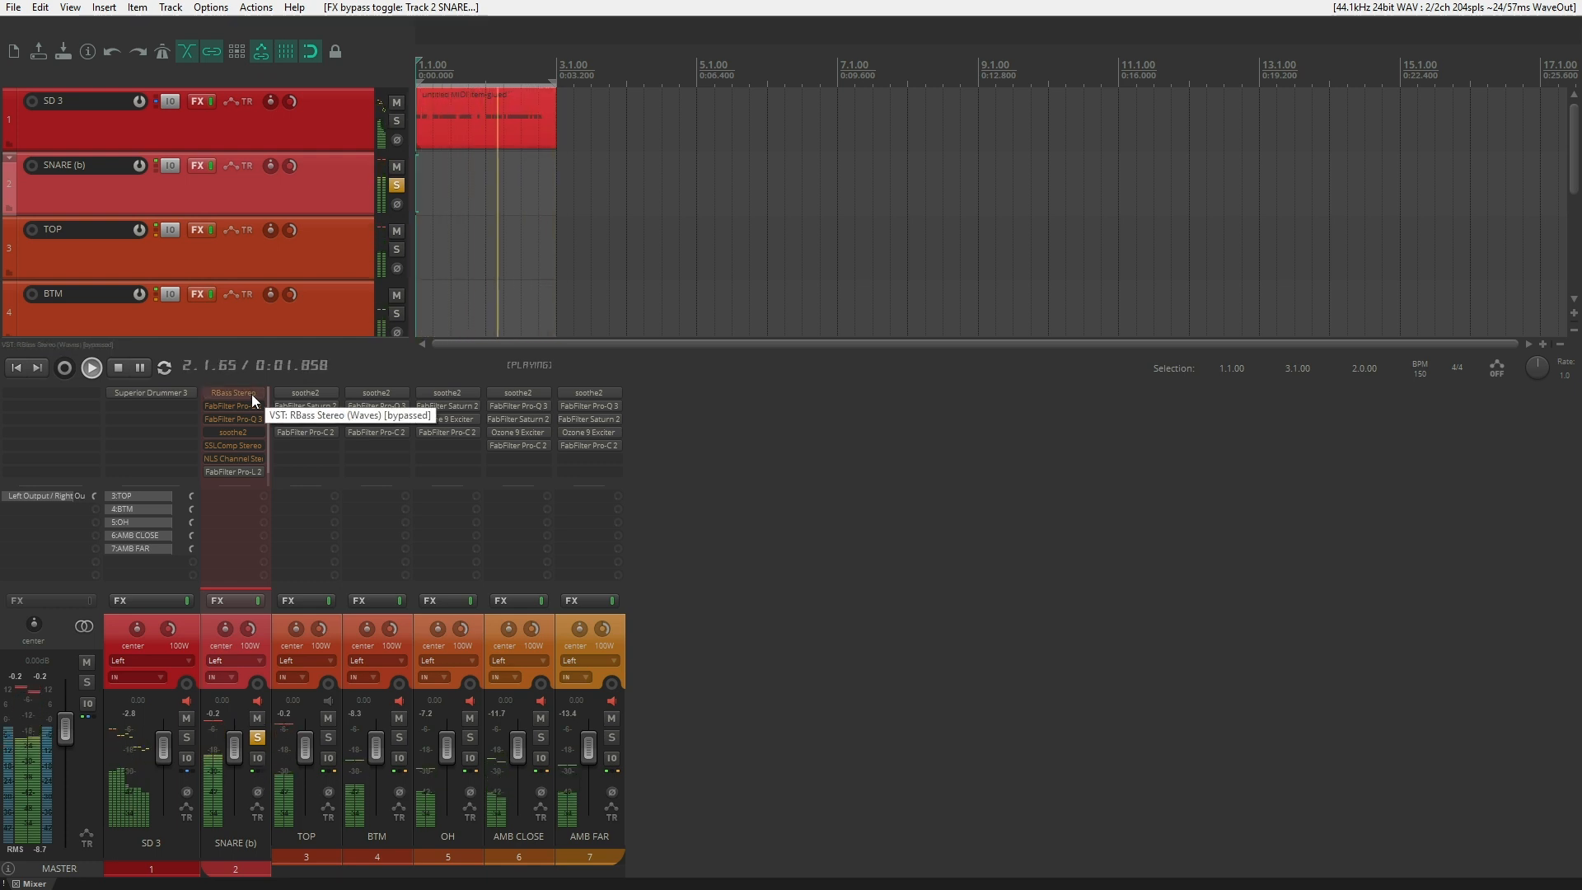
click(239, 393)
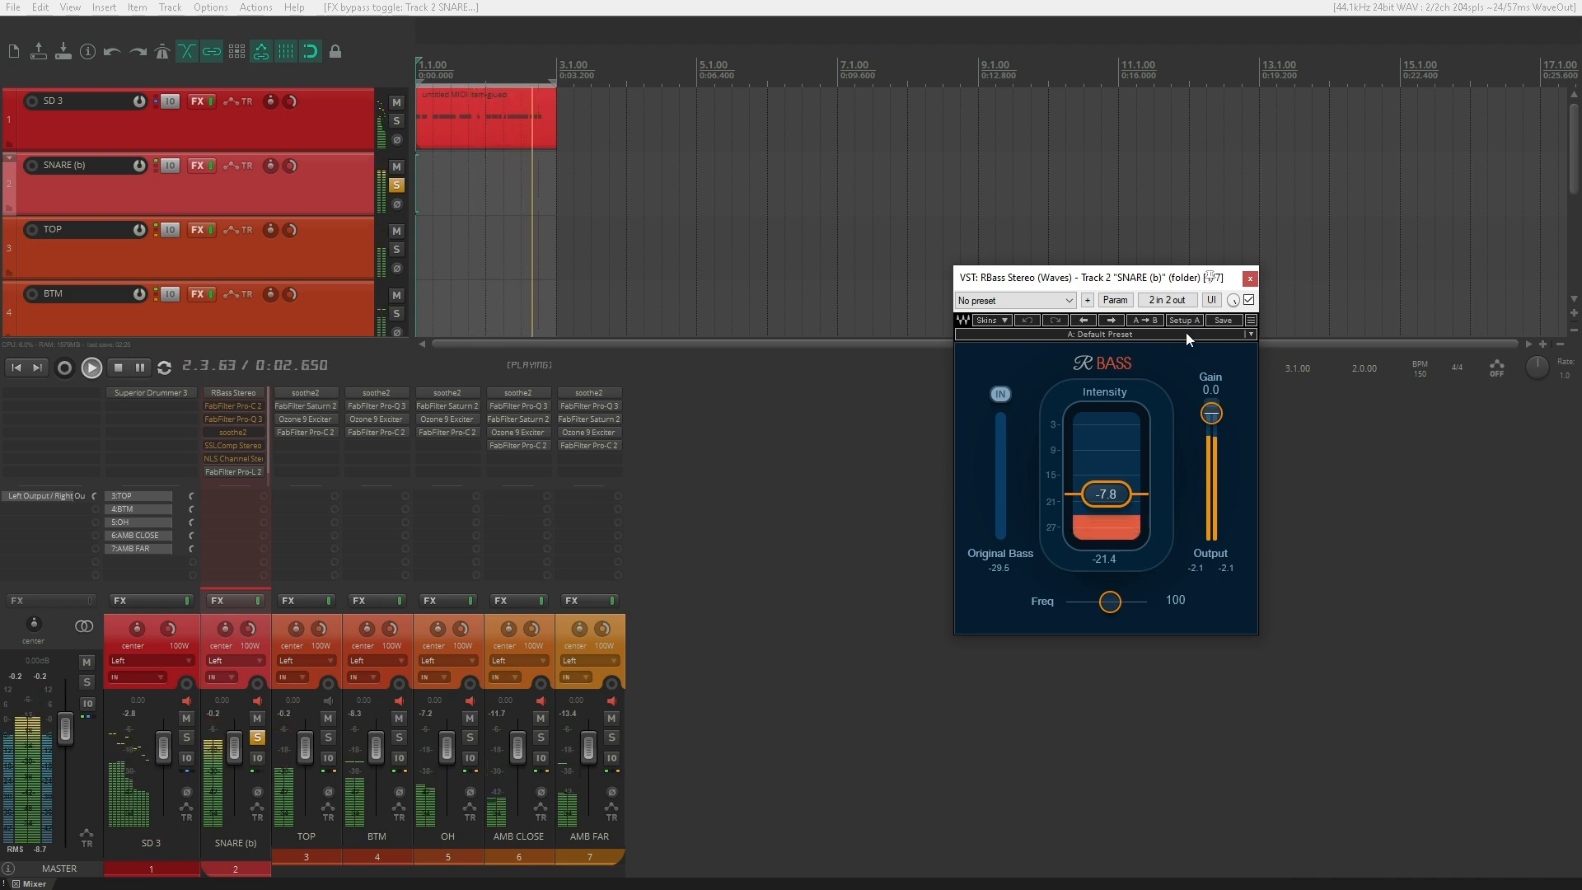
drag(1202, 279, 980, 262)
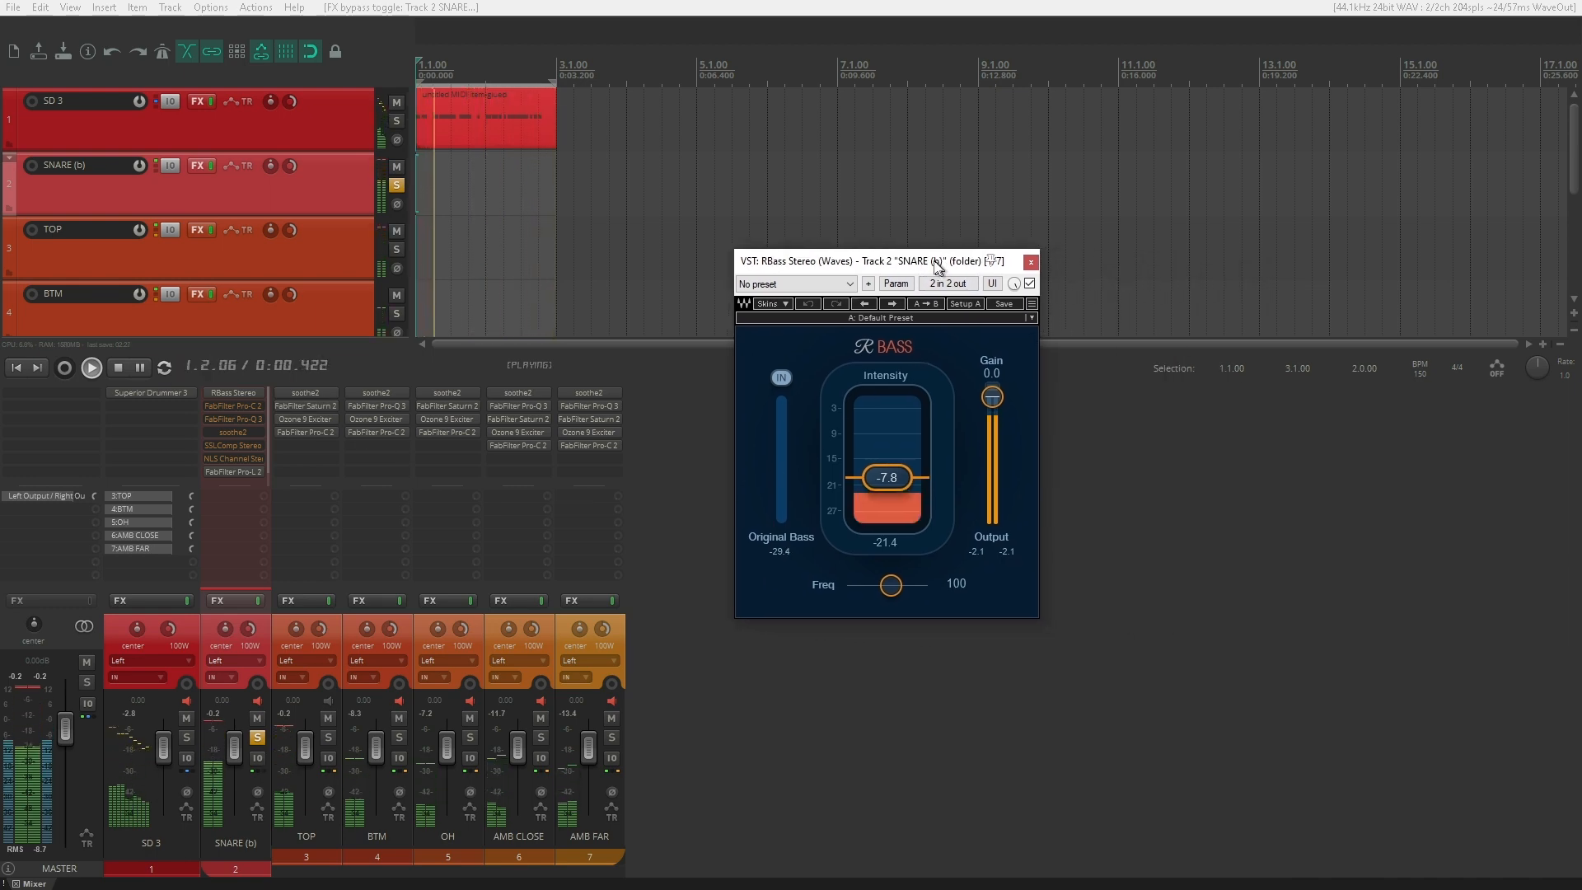
click(1029, 261)
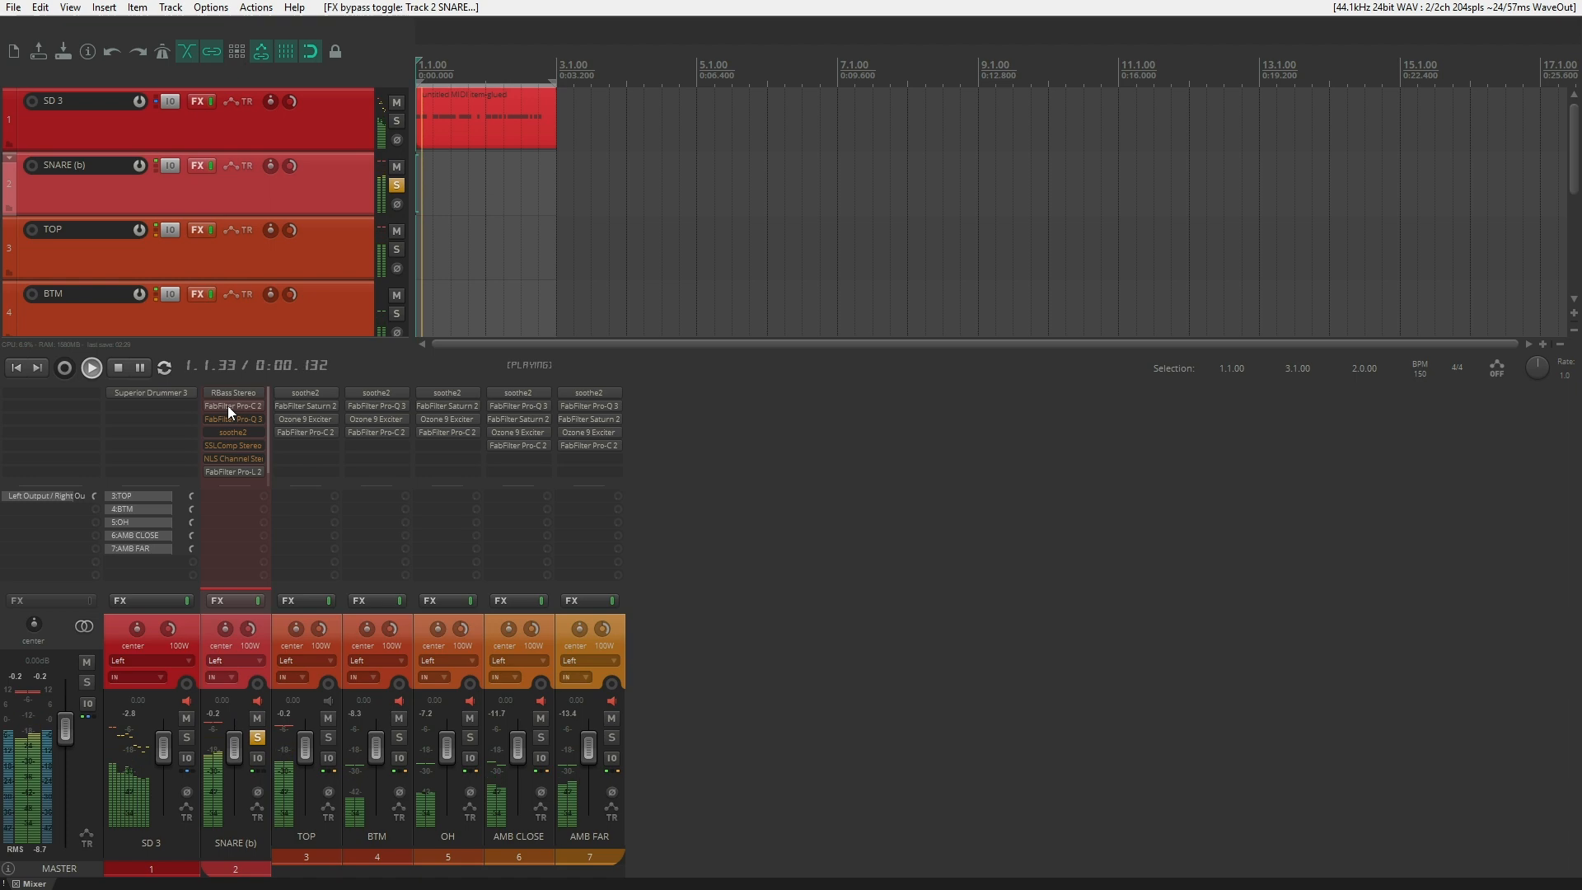
- Review the compression settings and mix amount of FabFilter Pro-C 2 on the SNARE (b) track with the effect enabled
click(227, 406)
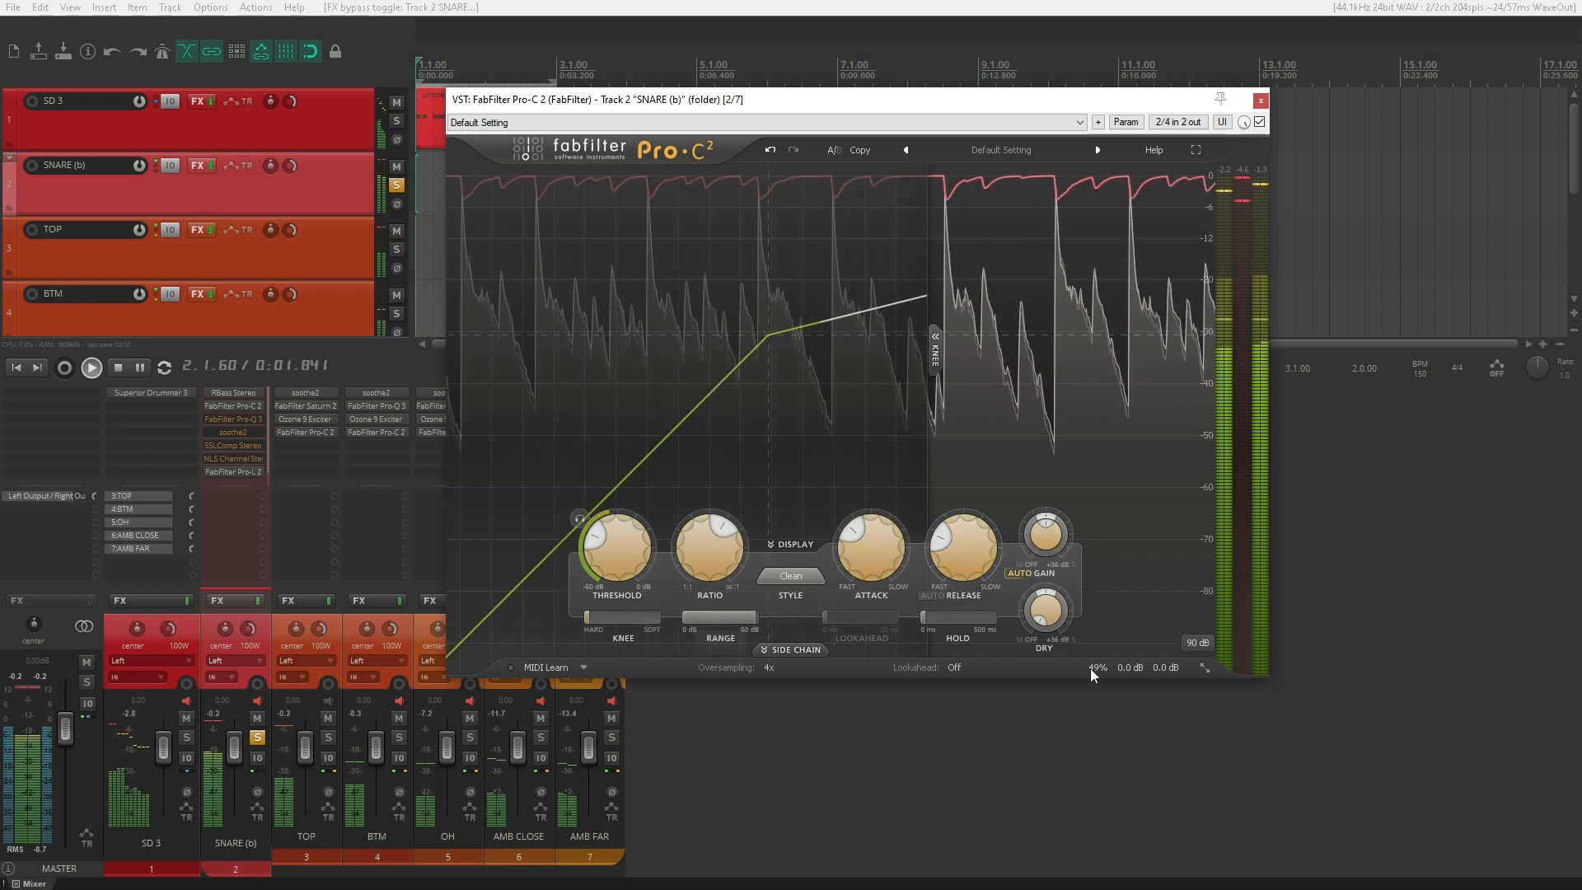
mouse_move(1144, 666)
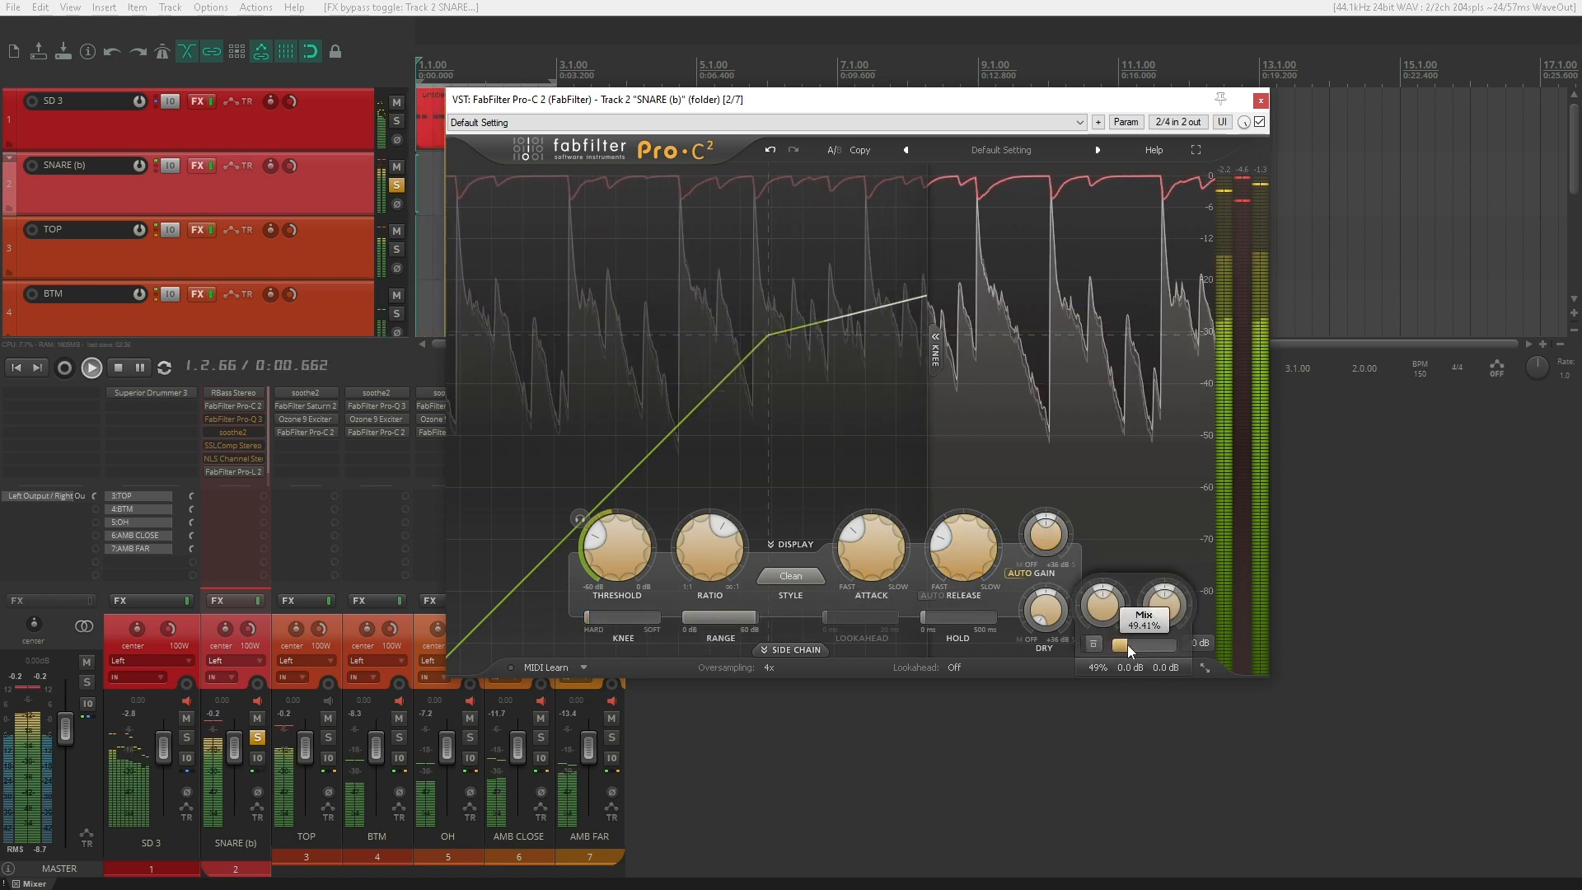
click(1261, 100)
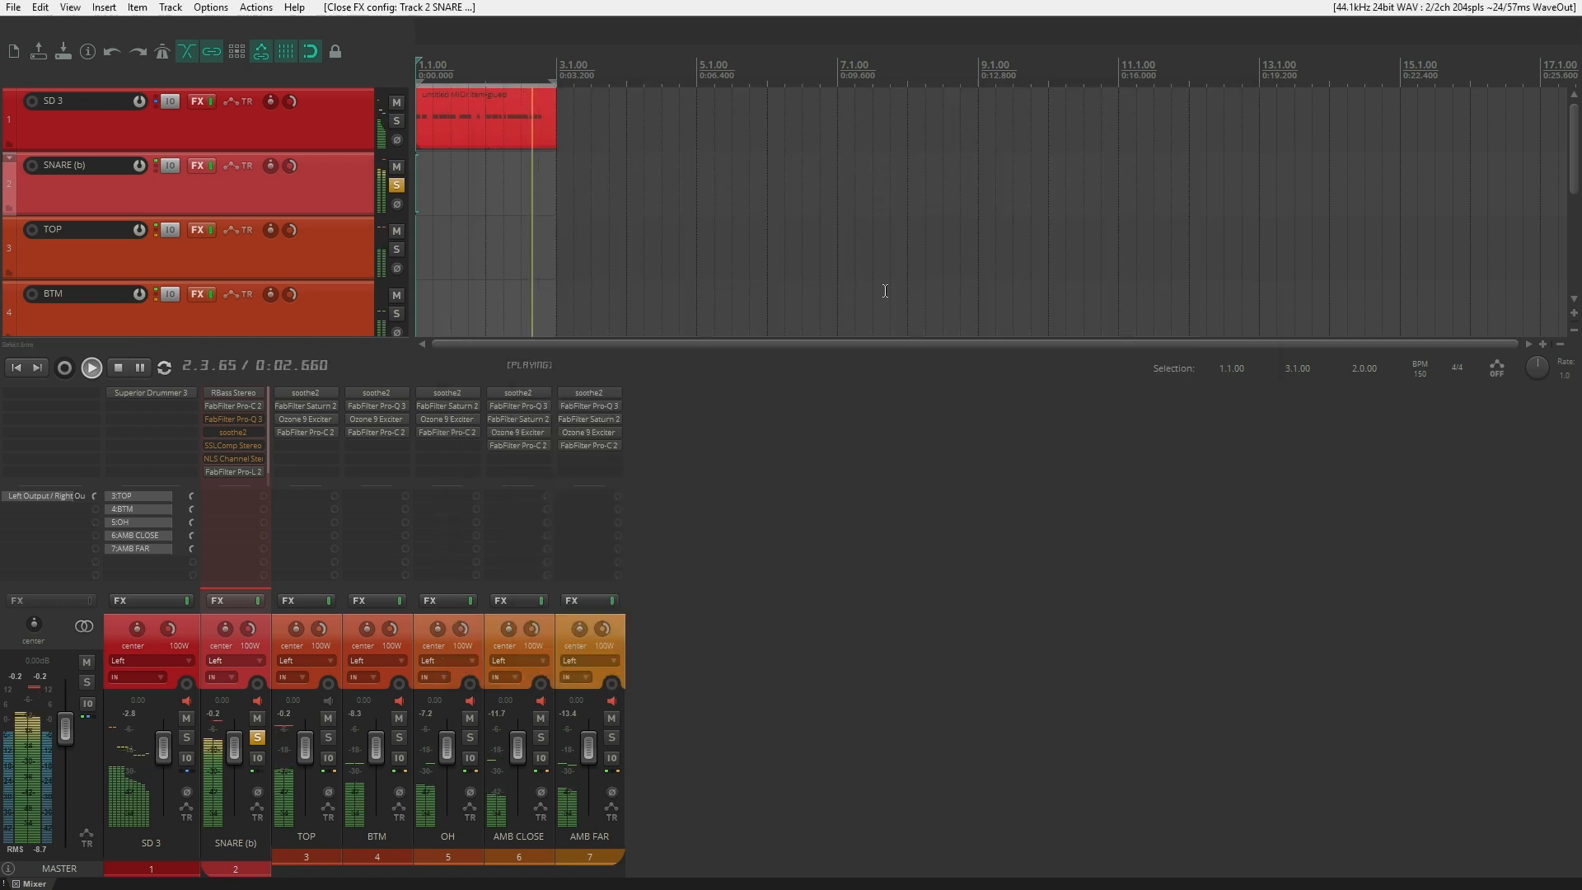
- Enable FabFilter Pro-Q 3 on the SNARE (b) track and audition its low-mid cut, high boost and upper cut in solo
shift+click(244, 420)
click(244, 420)
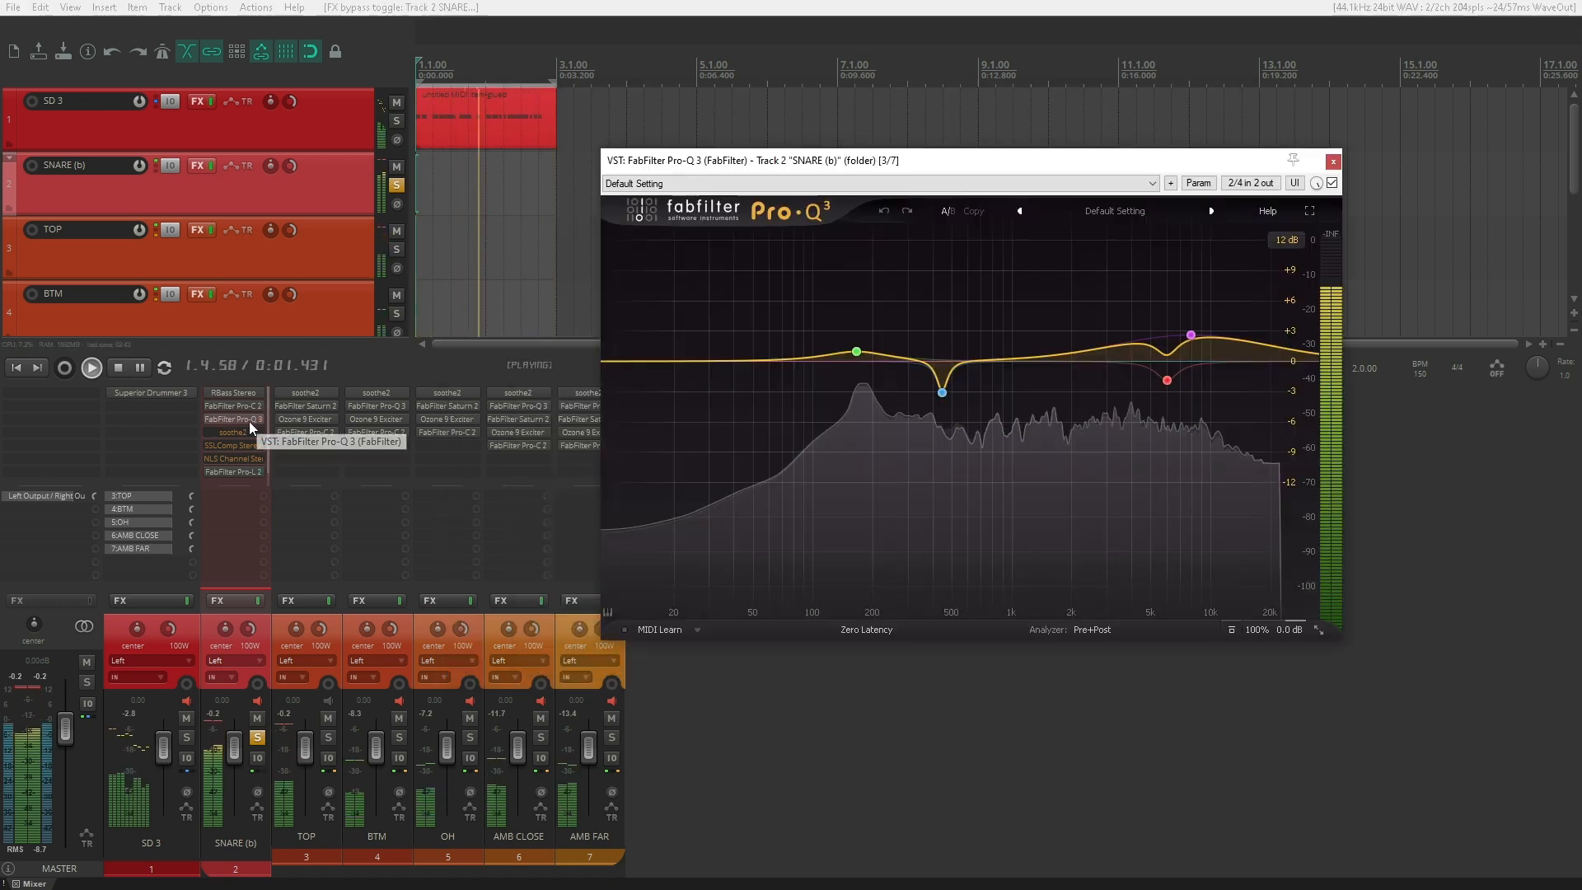
click(879, 304)
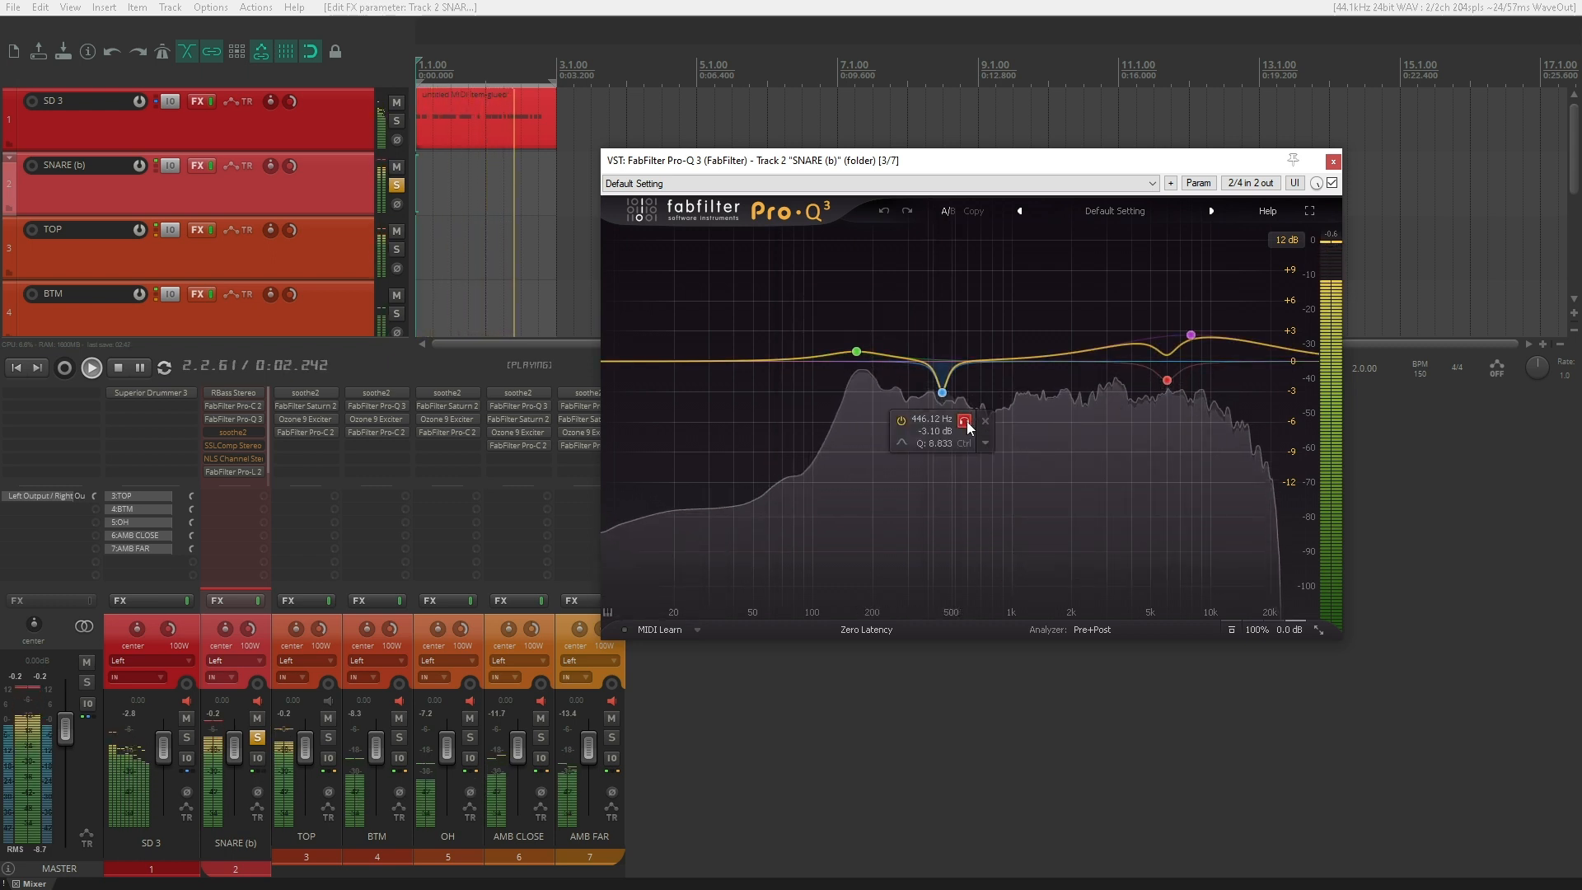
click(964, 421)
click(967, 421)
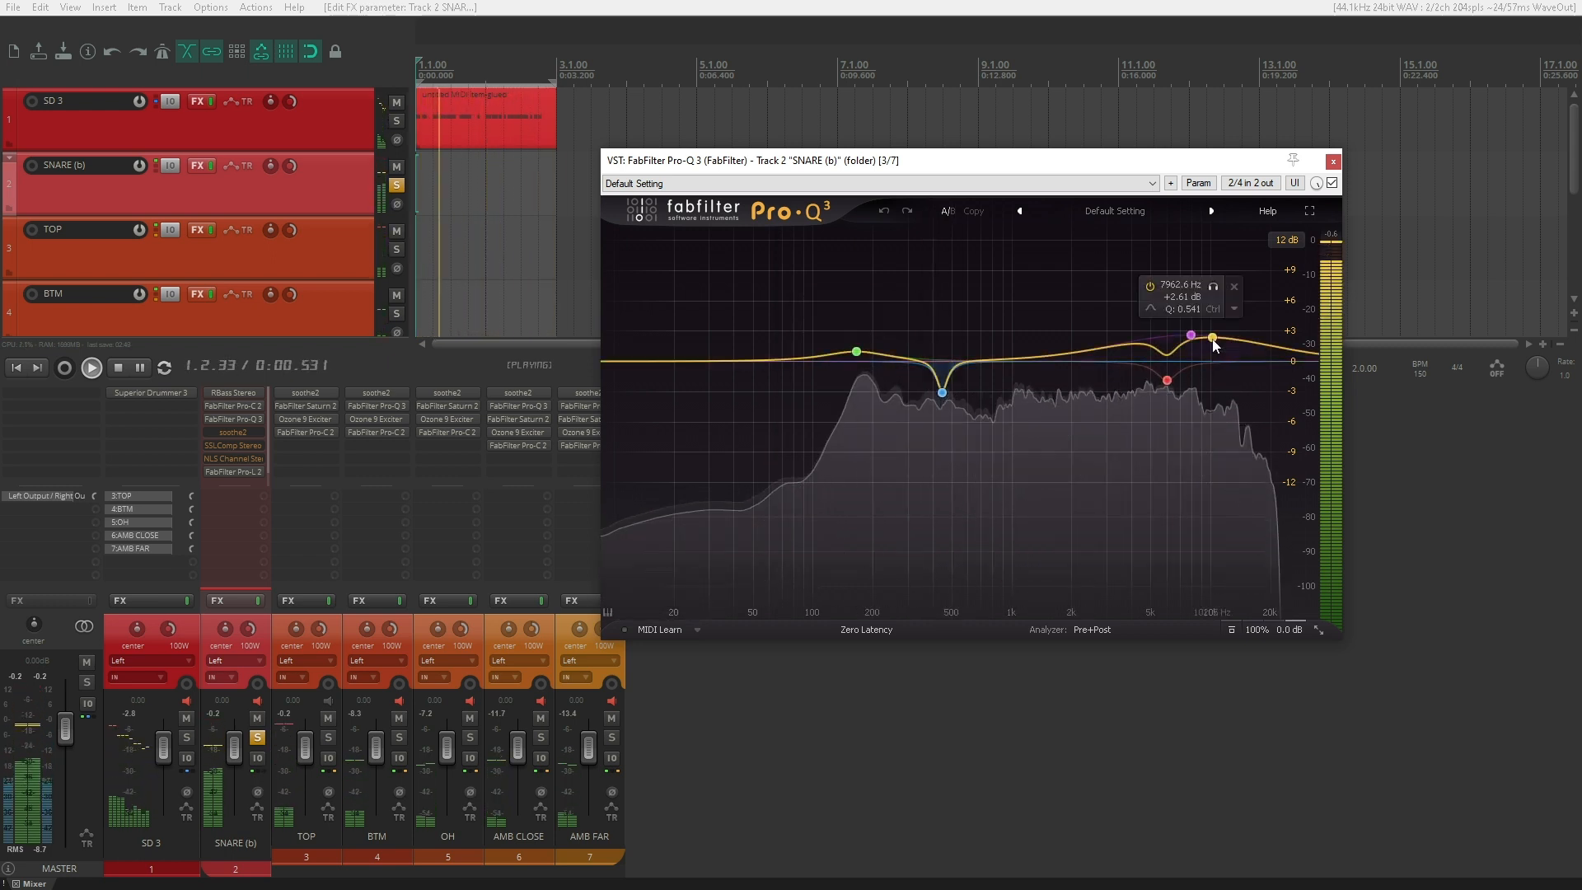
click(1213, 287)
click(1213, 287)
mouse_move(1170, 380)
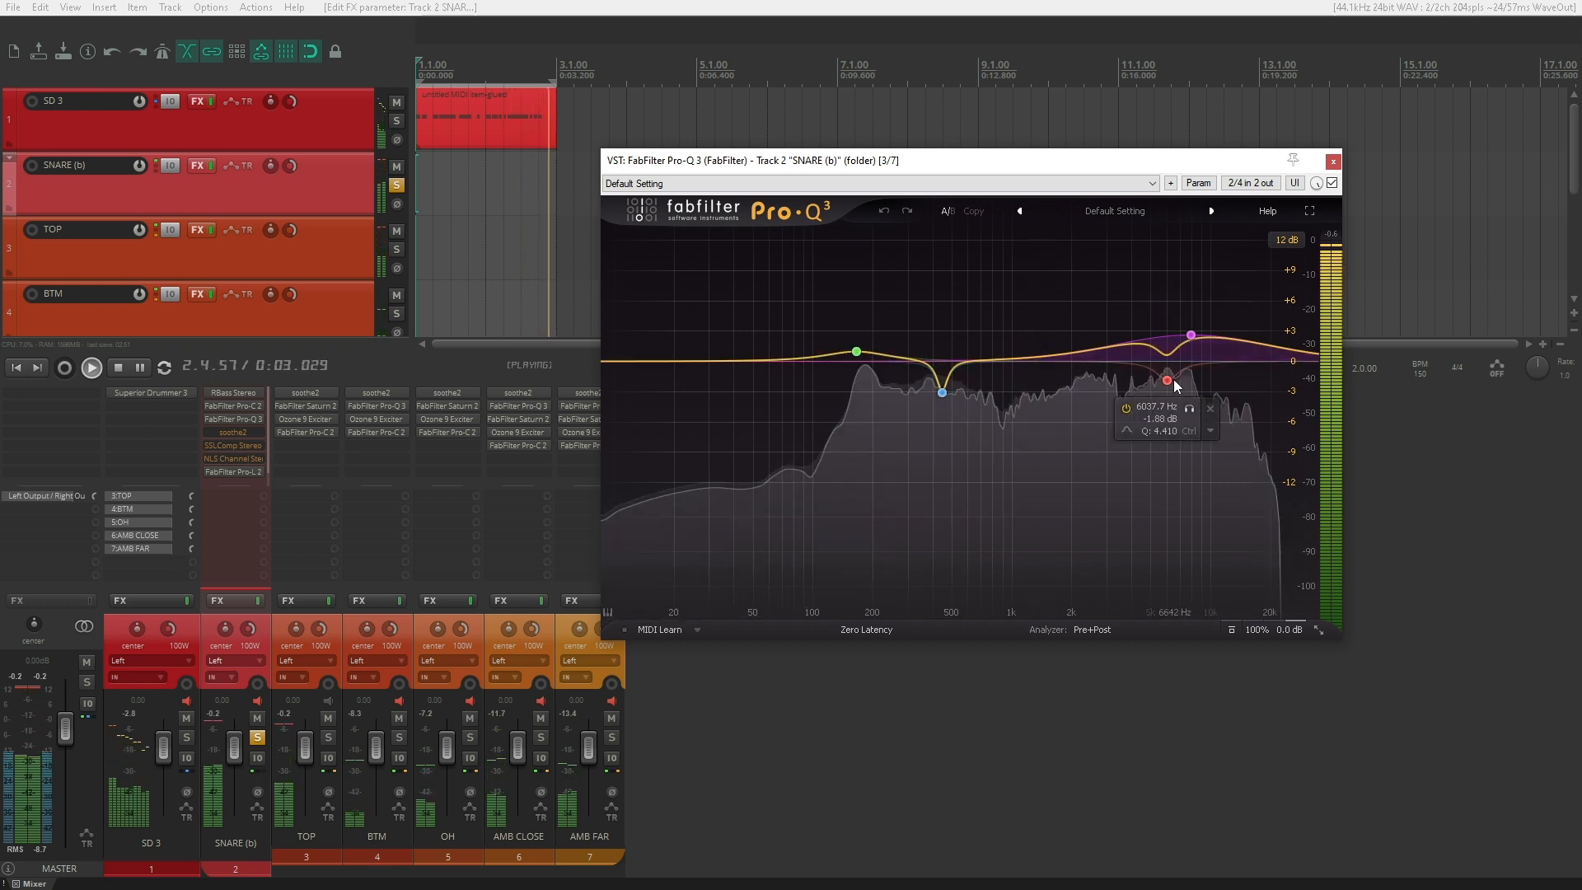
click(1186, 409)
click(1186, 409)
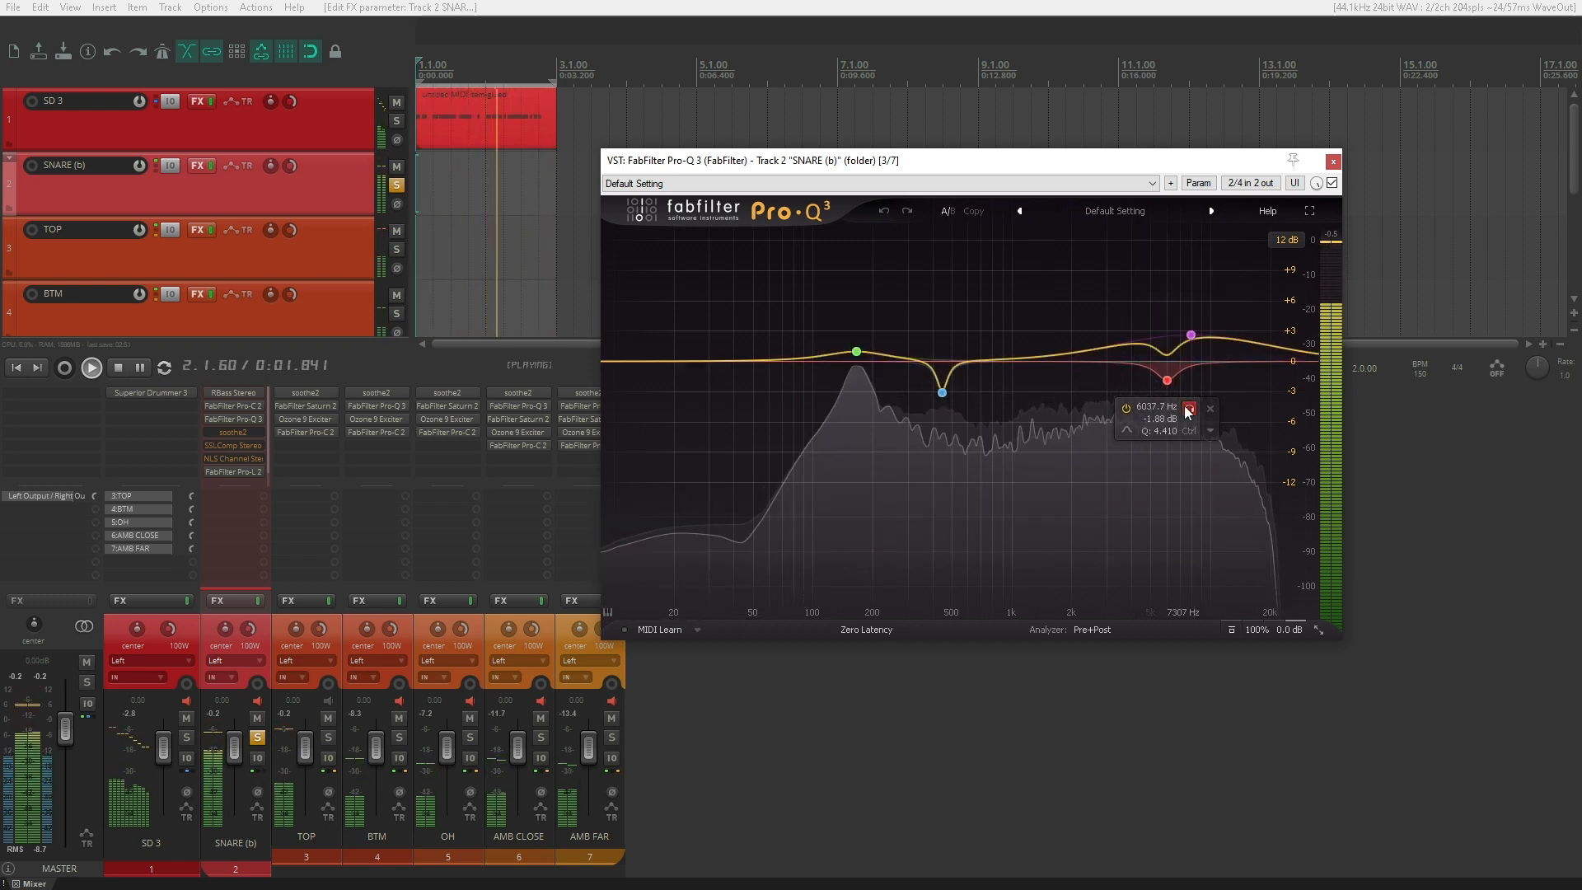
- Compare the snare bus with Pro-Q 3 bypassed and active, finishing with it enabled and its window closed
click(1333, 183)
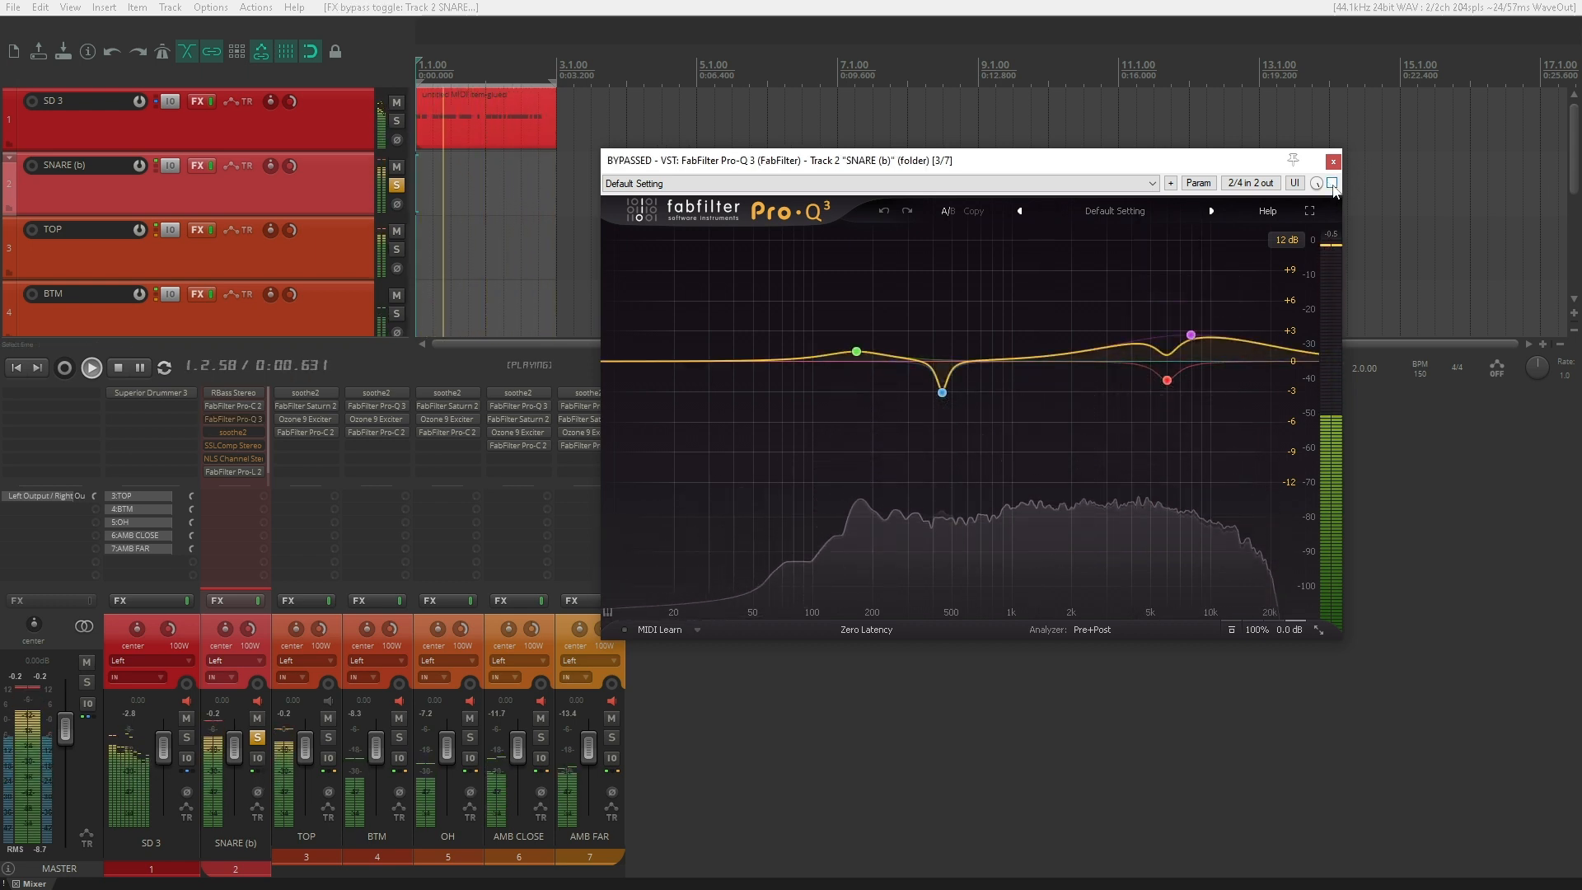
click(1332, 183)
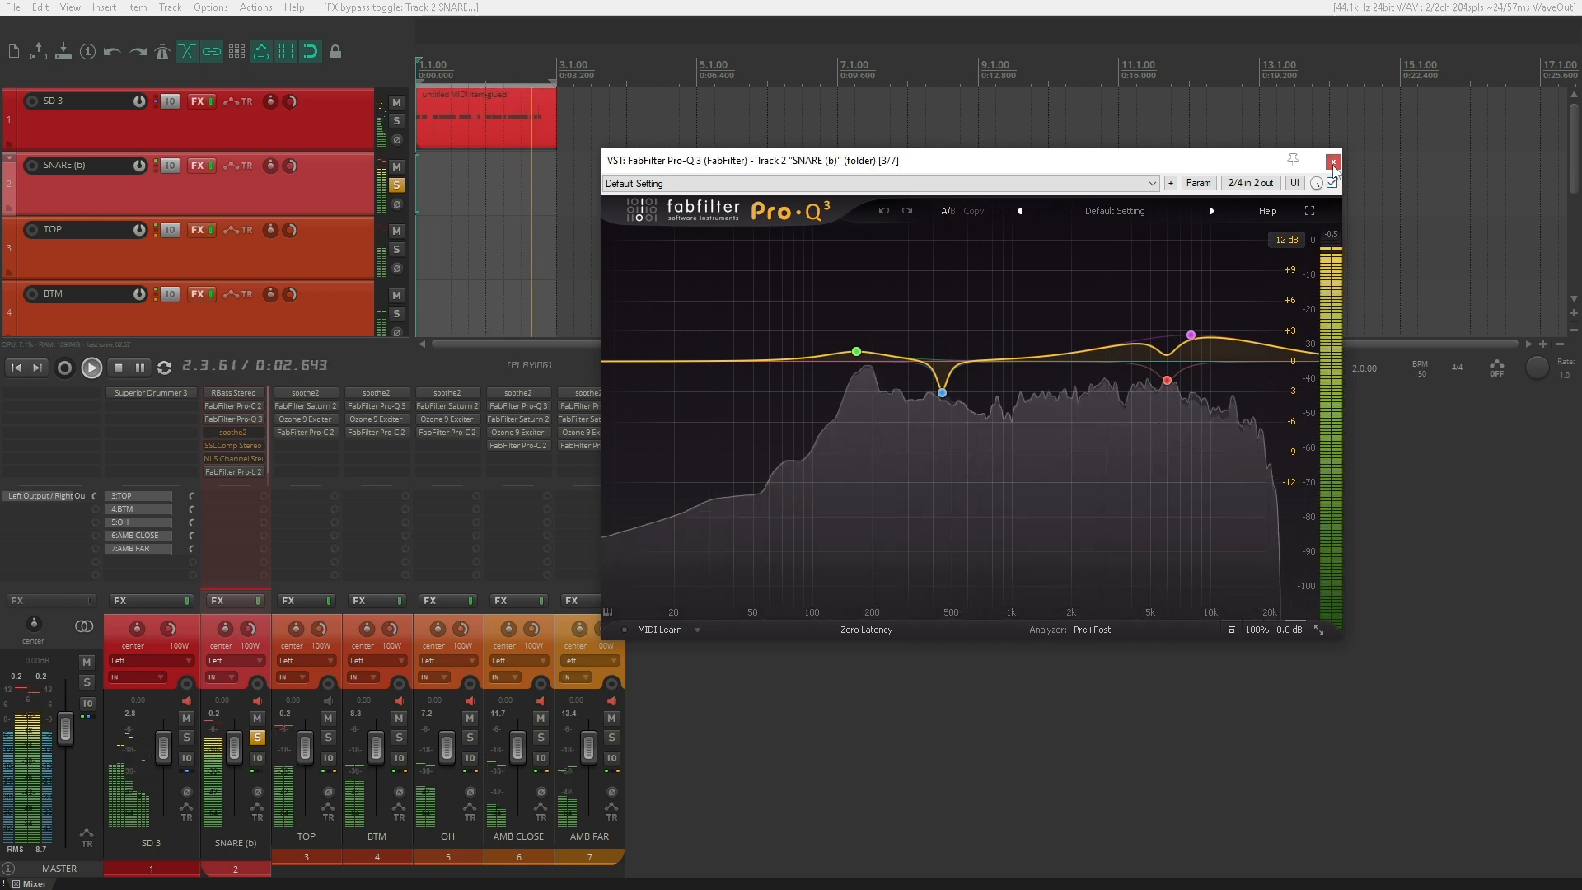
click(1335, 161)
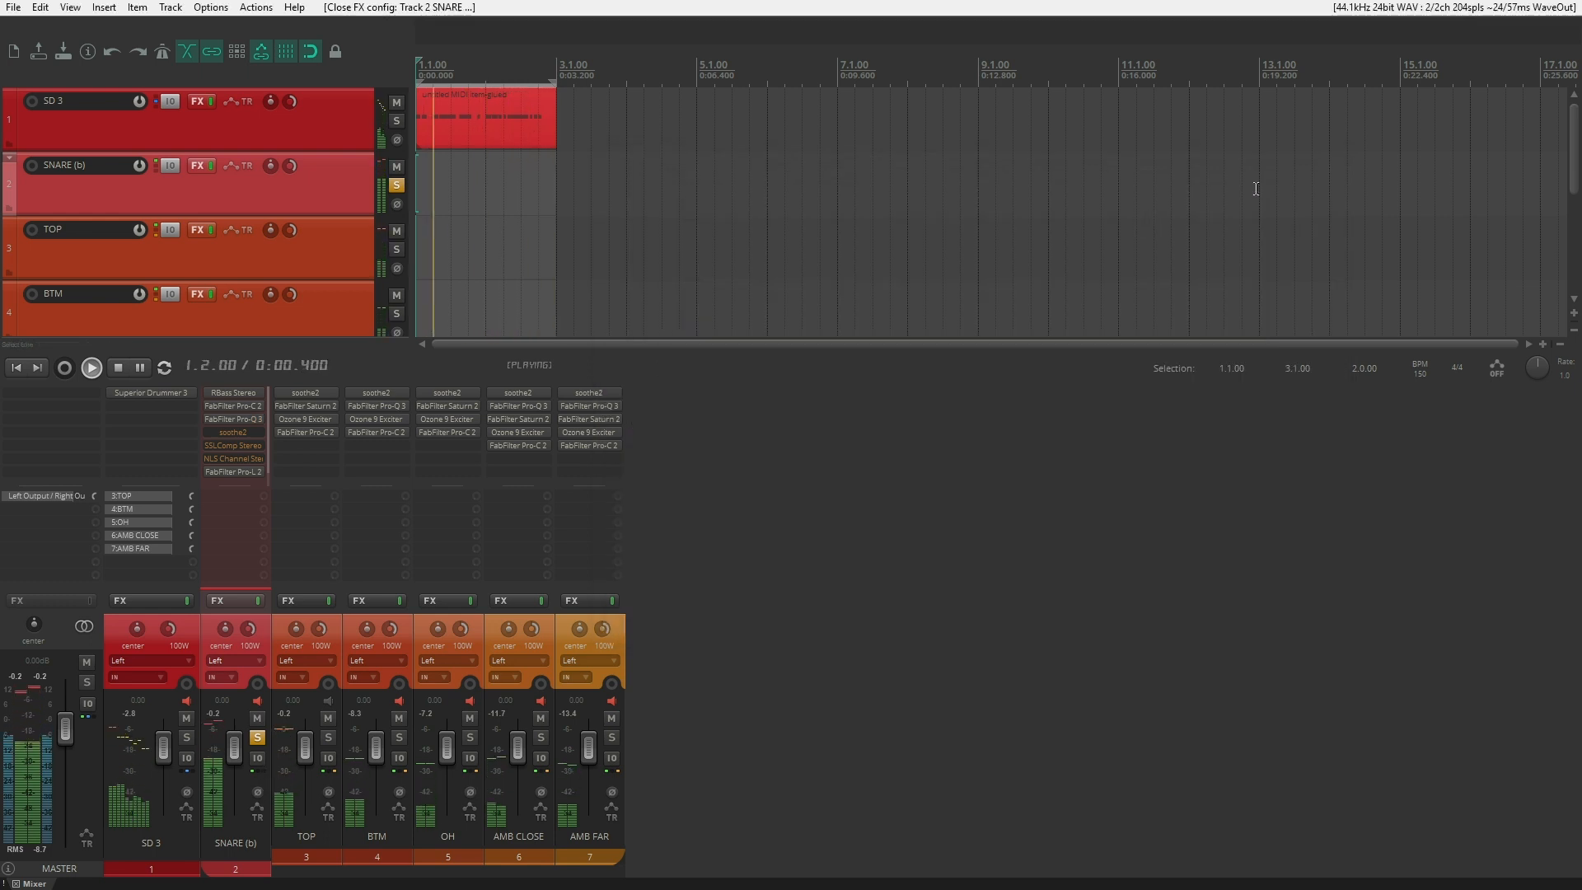
- Enable soothe2 on the SNARE (b) track, review its bands and listen briefly to the delta signal
click(232, 435)
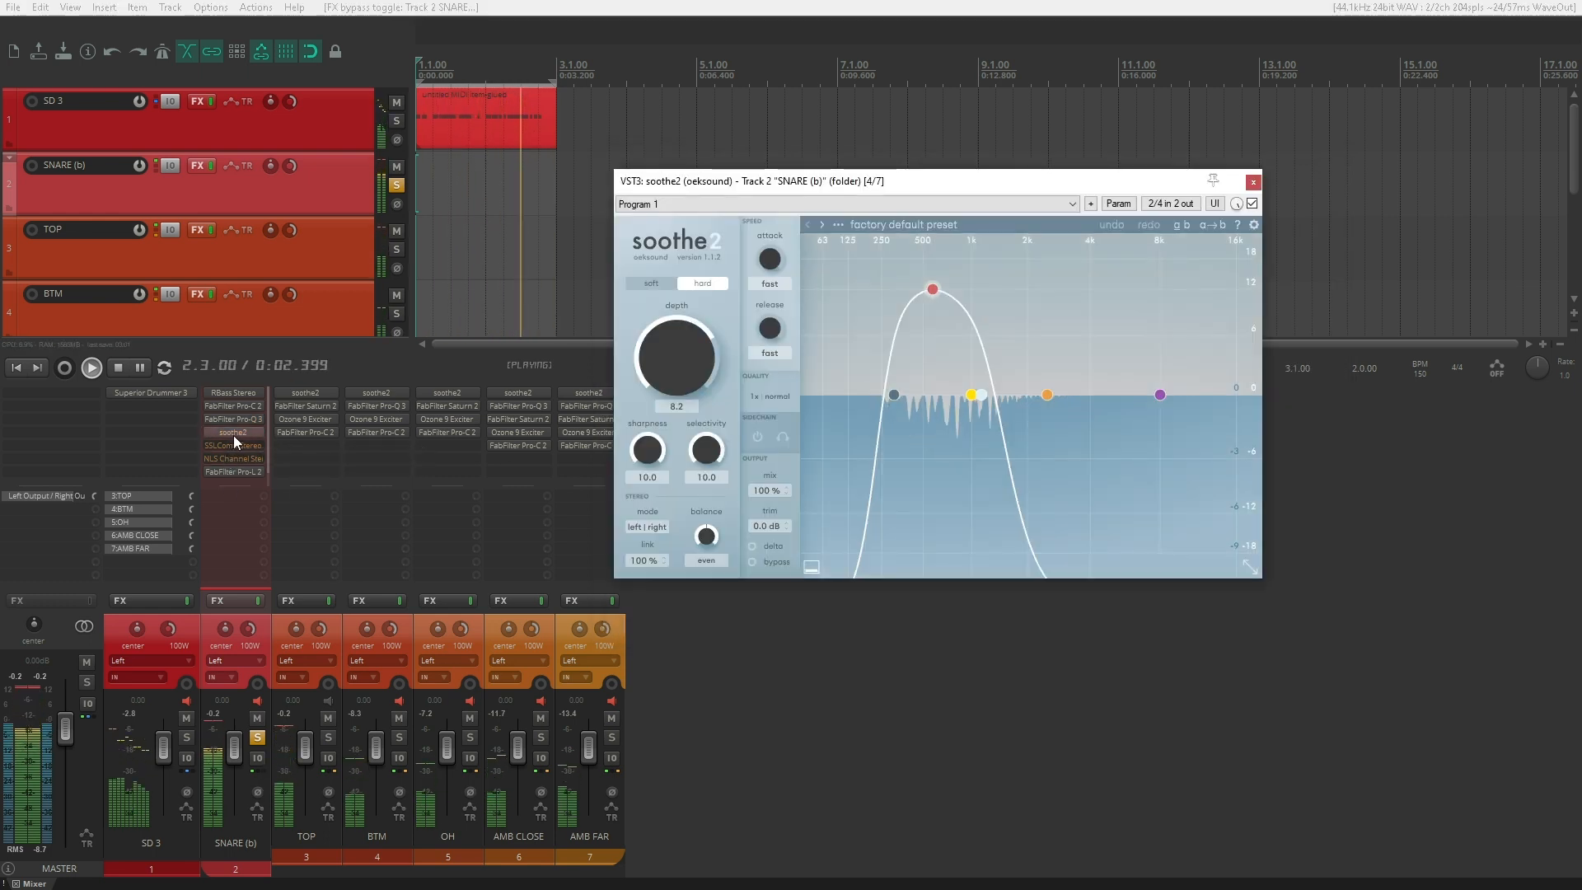
click(893, 397)
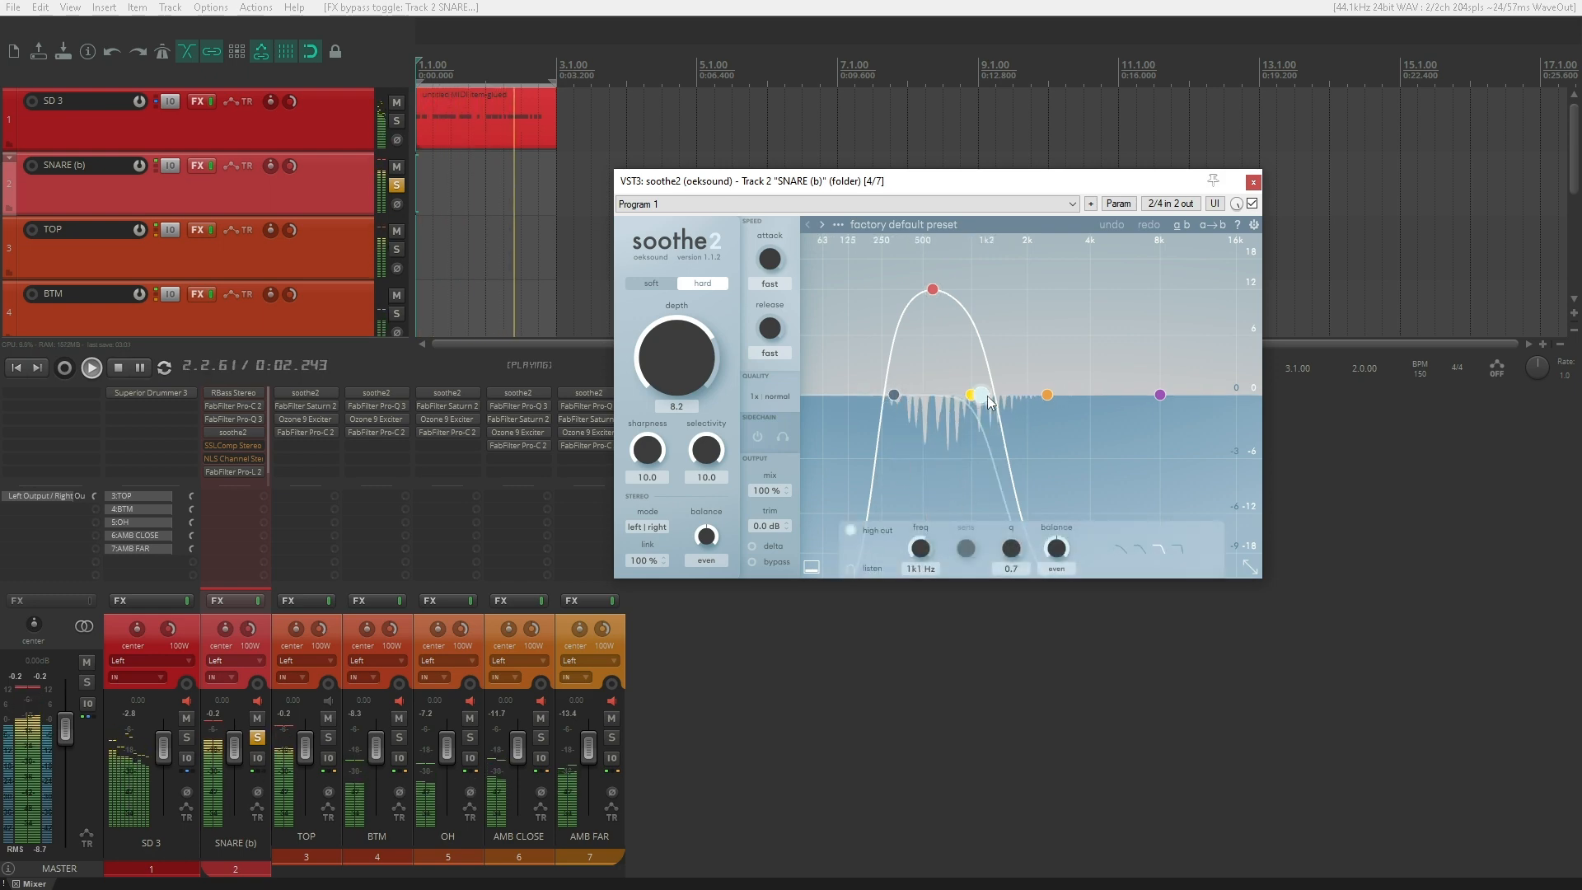
click(933, 290)
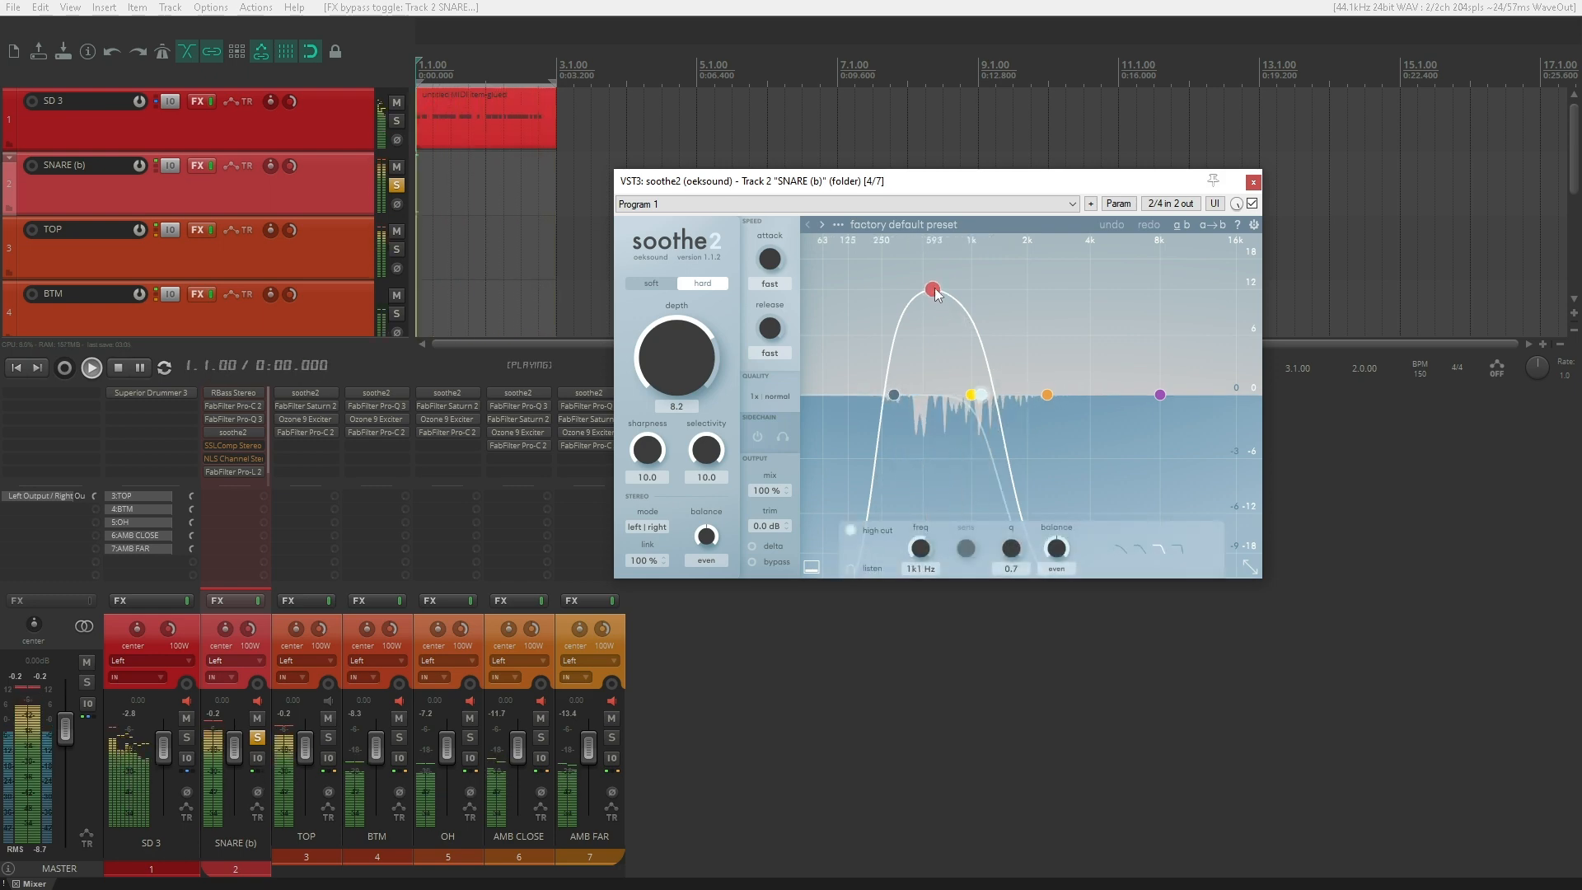
click(765, 546)
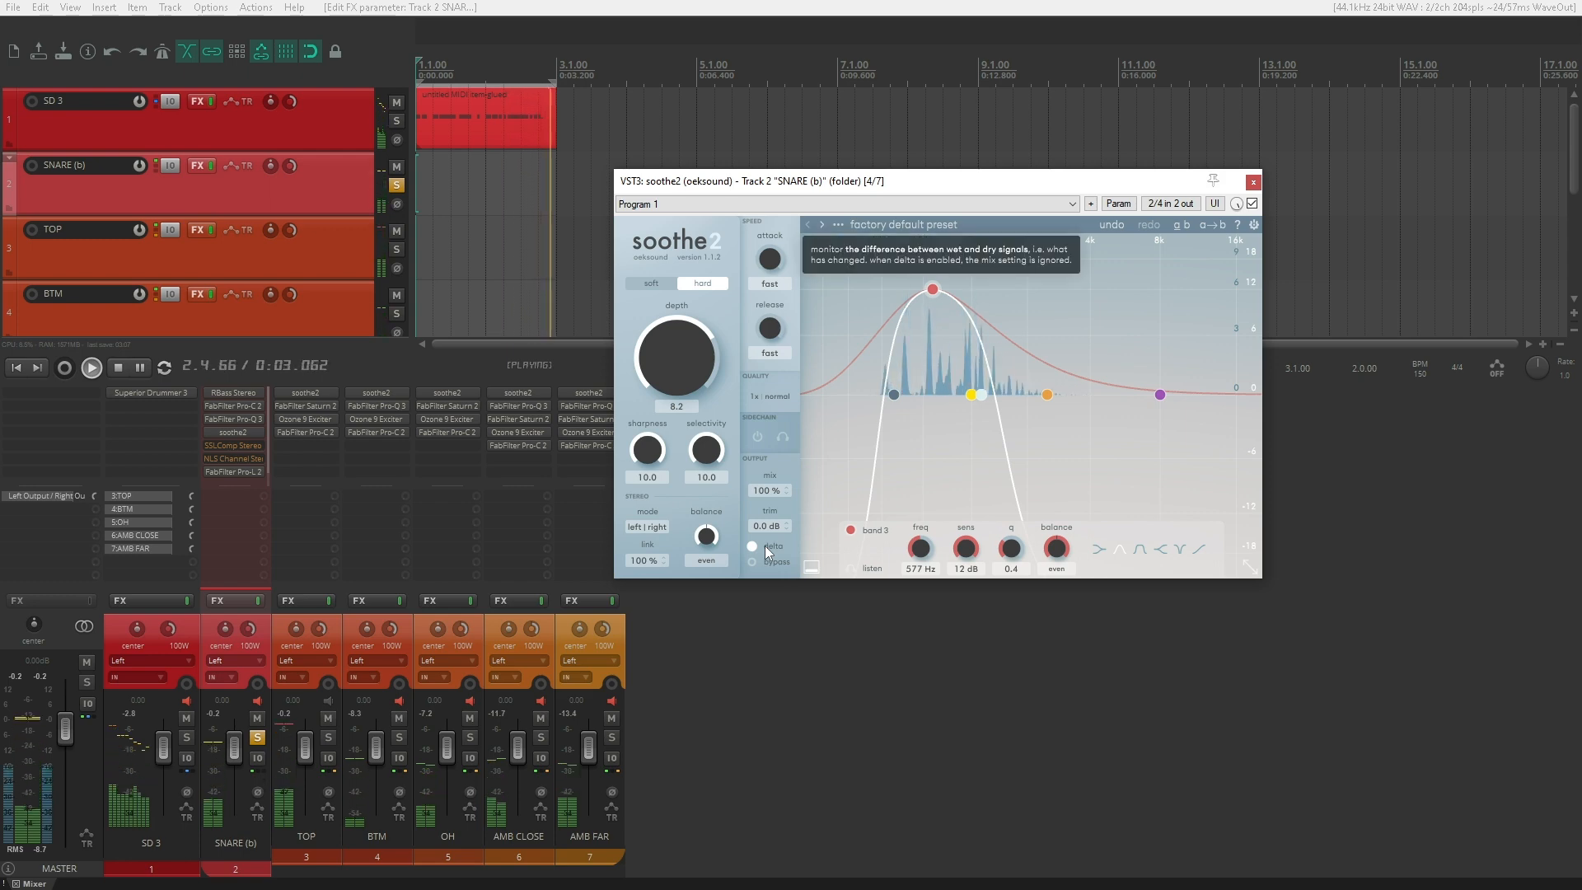
click(765, 545)
- Compare the snare bus with soothe2 bypassed and active, finishing with it enabled and its window closed
click(1252, 204)
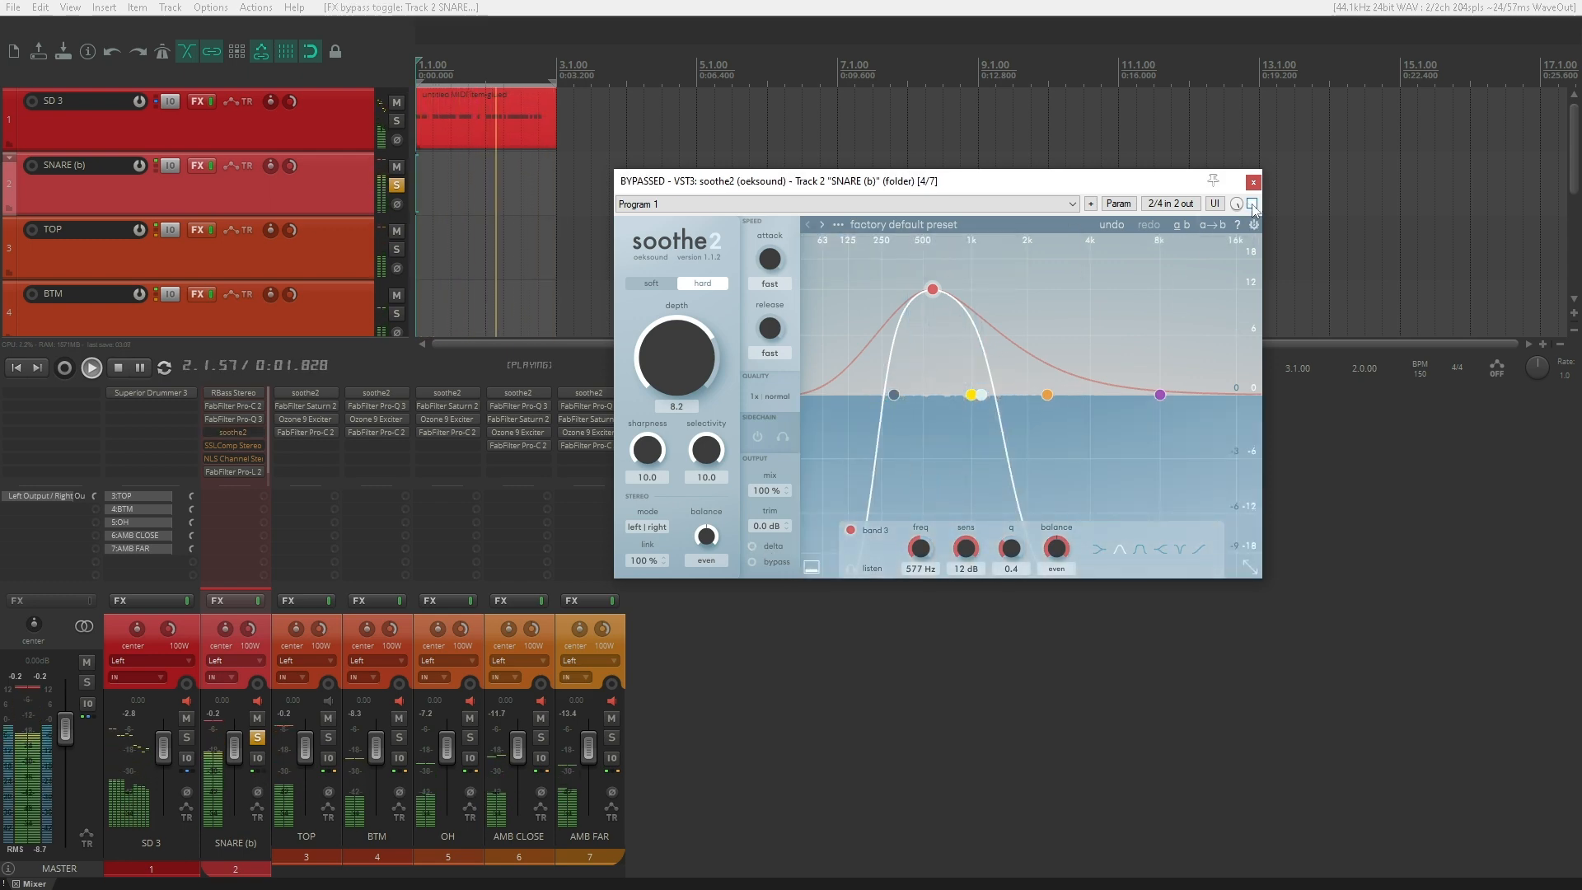
click(1252, 204)
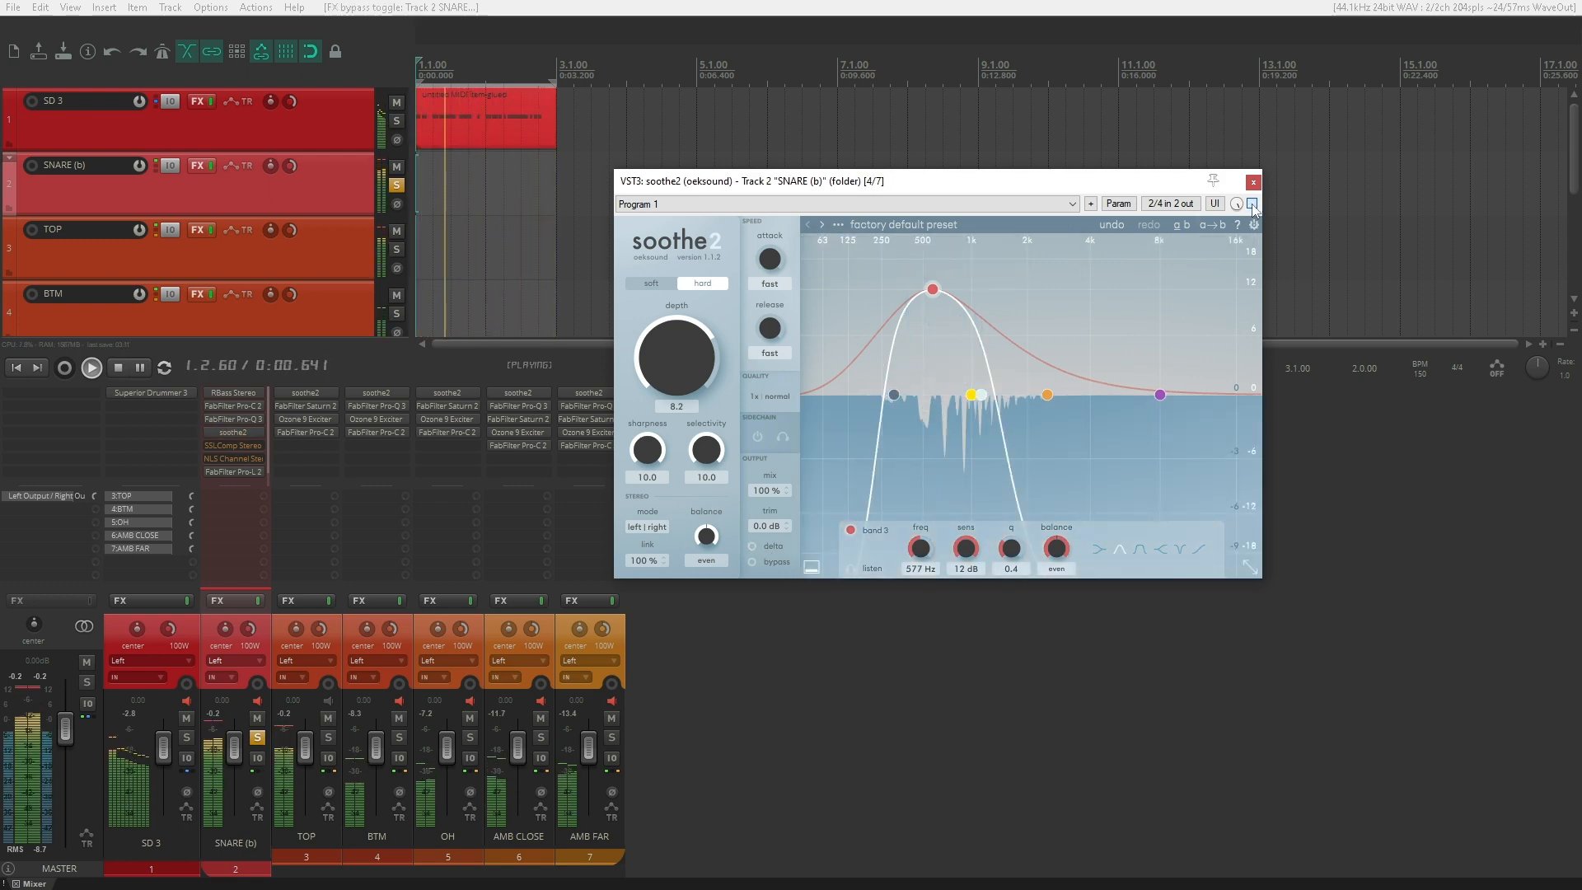
click(1252, 181)
- Enable SSLComp Stereo on the SNARE (b) track and review its compression and make-up settings
ctrl+click(247, 445)
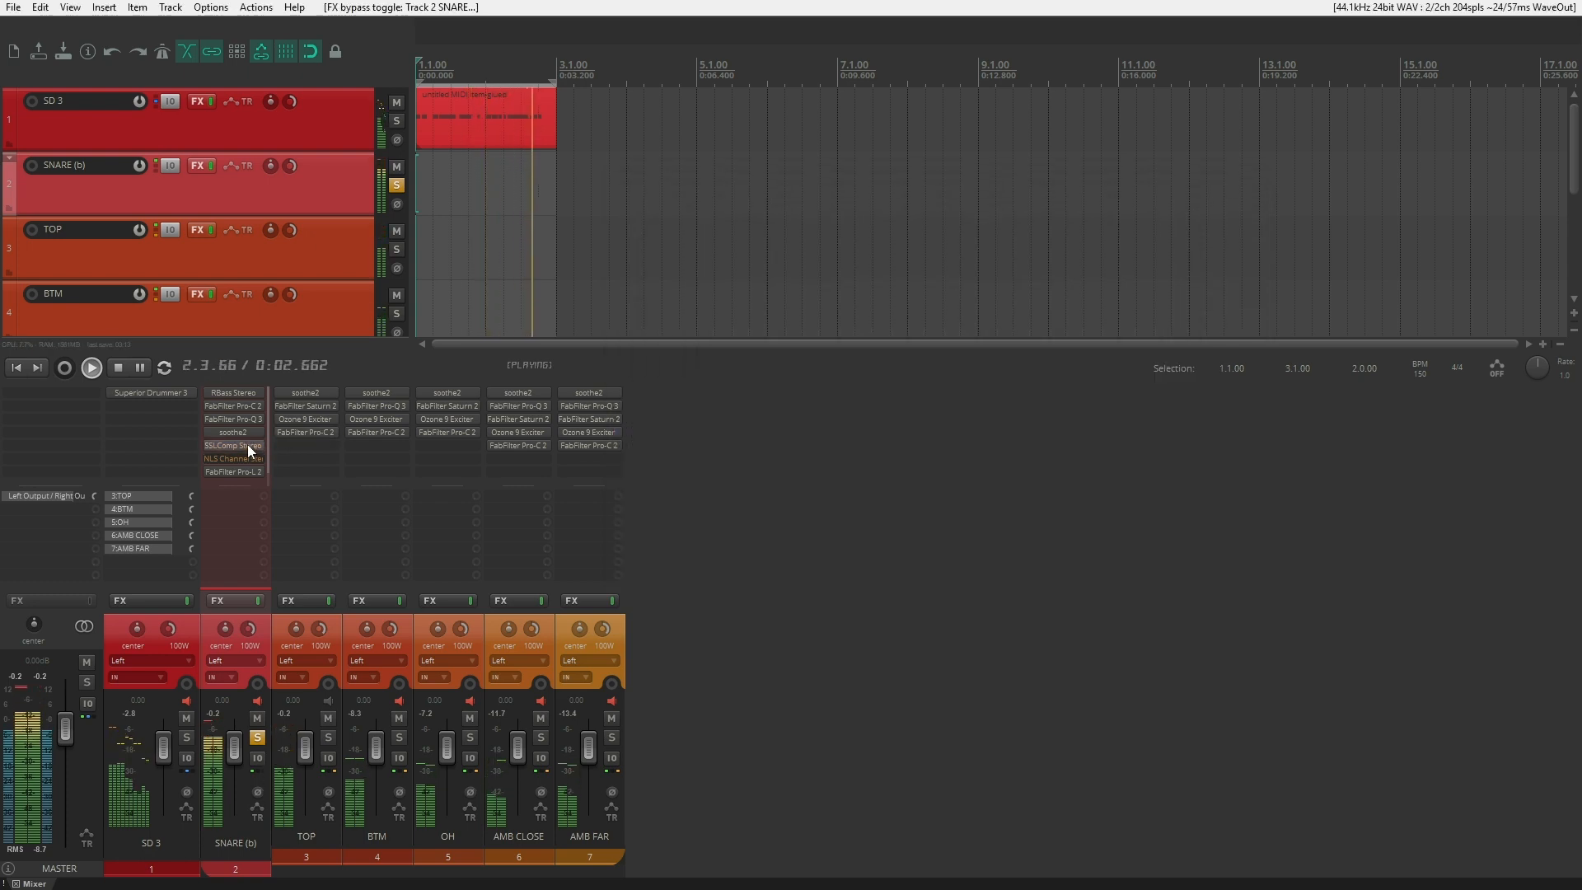
click(247, 445)
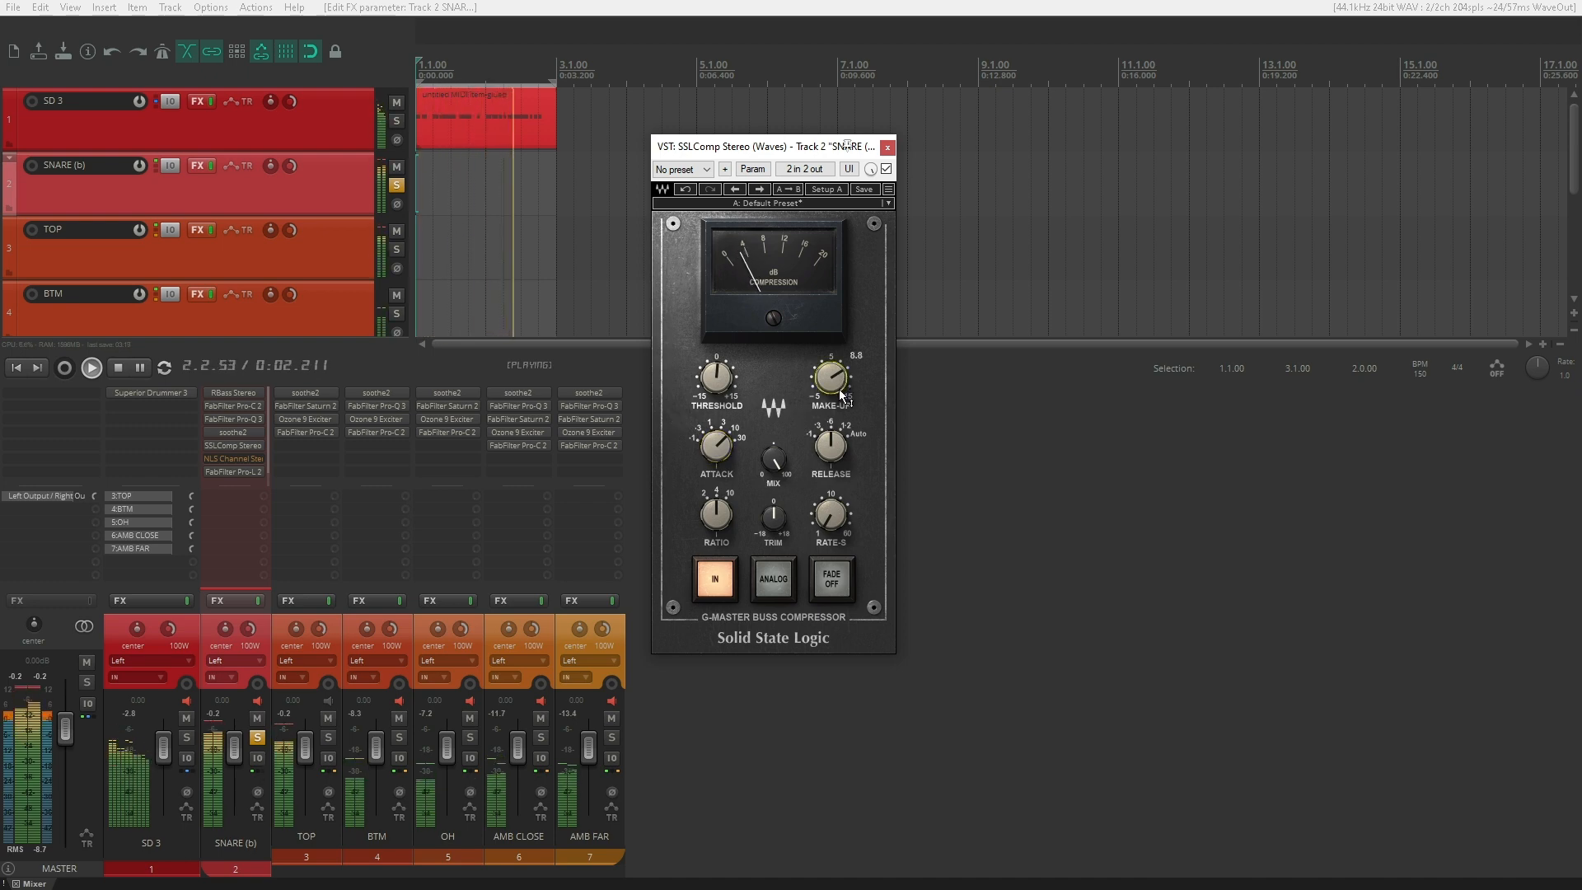
click(887, 146)
- Compare the snare bus with soothe2, FabFilter Pro-Q 3 and RBass Stereo each bypassed in turn, re-enabling each one
ctrl+click(250, 433)
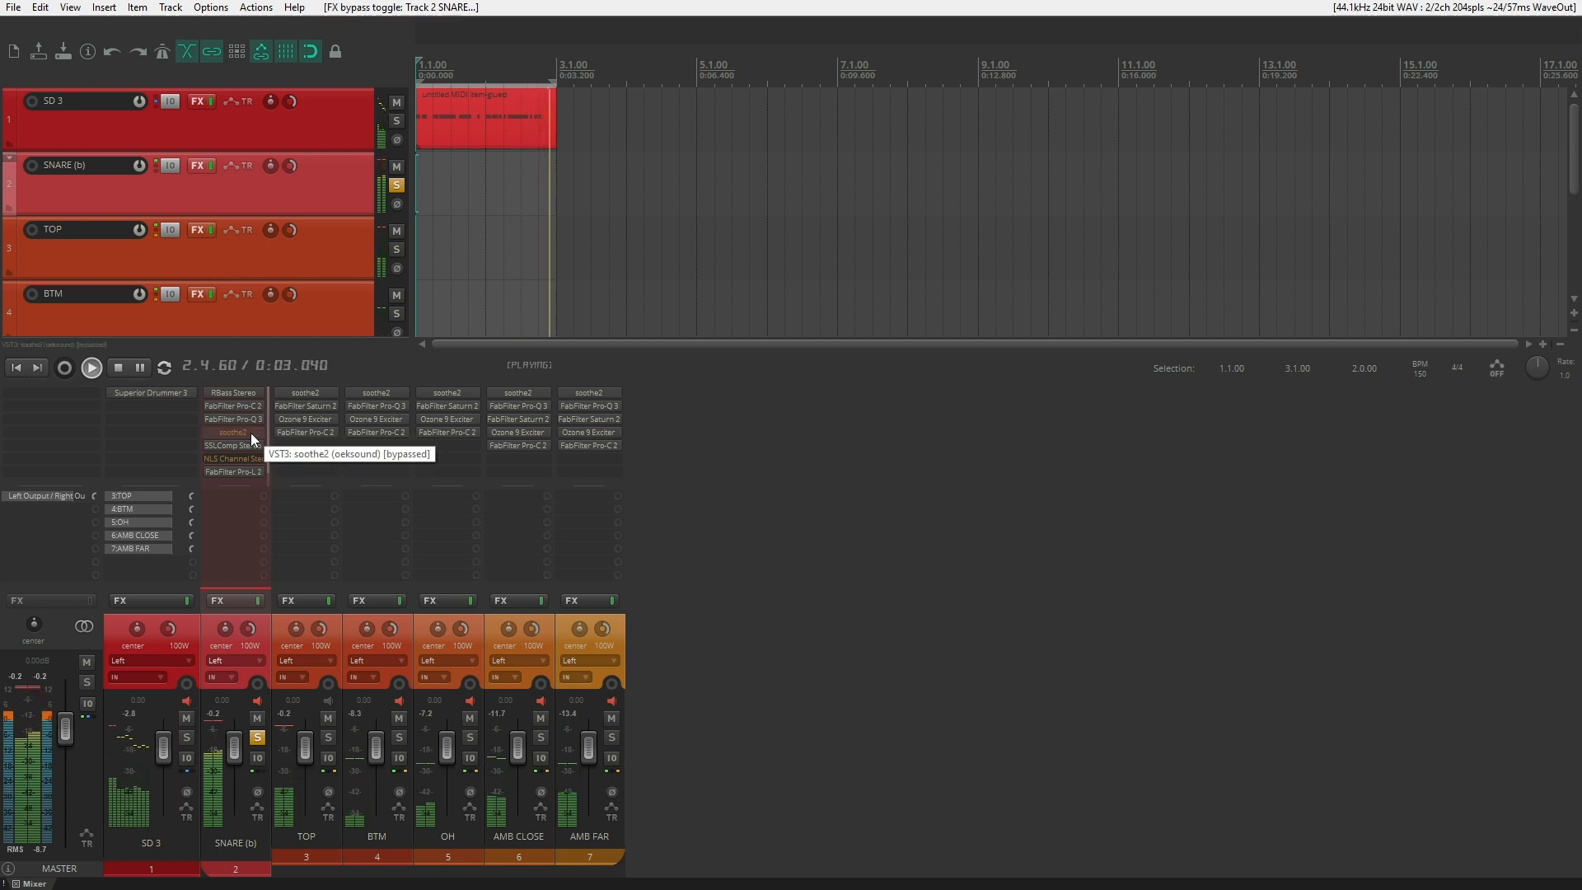
ctrl+click(250, 433)
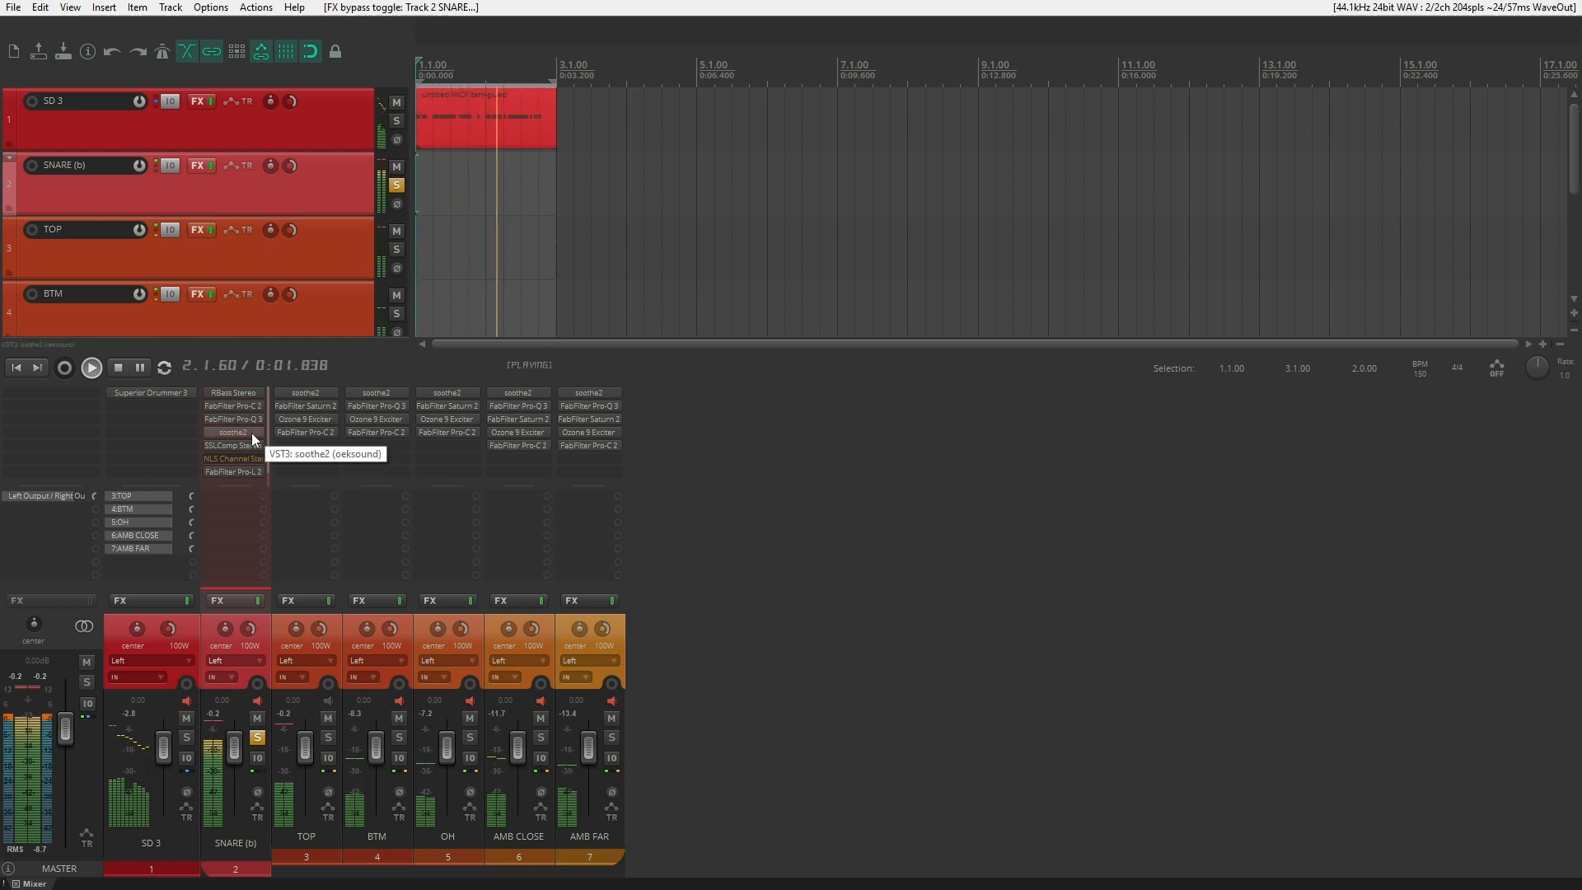
ctrl+click(253, 421)
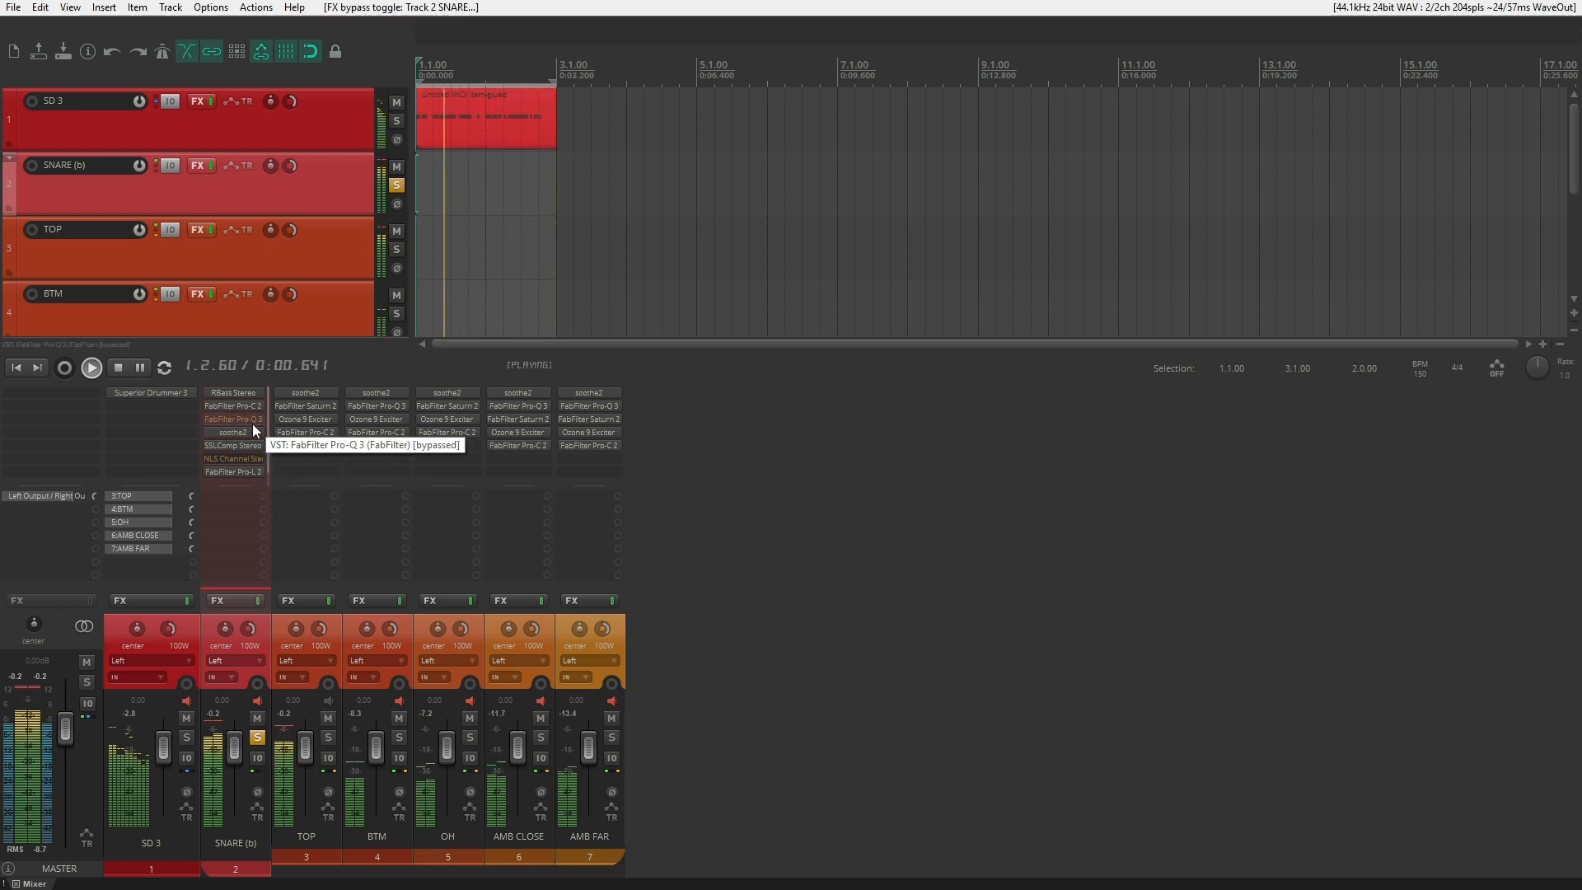
ctrl+click(252, 423)
ctrl+click(256, 395)
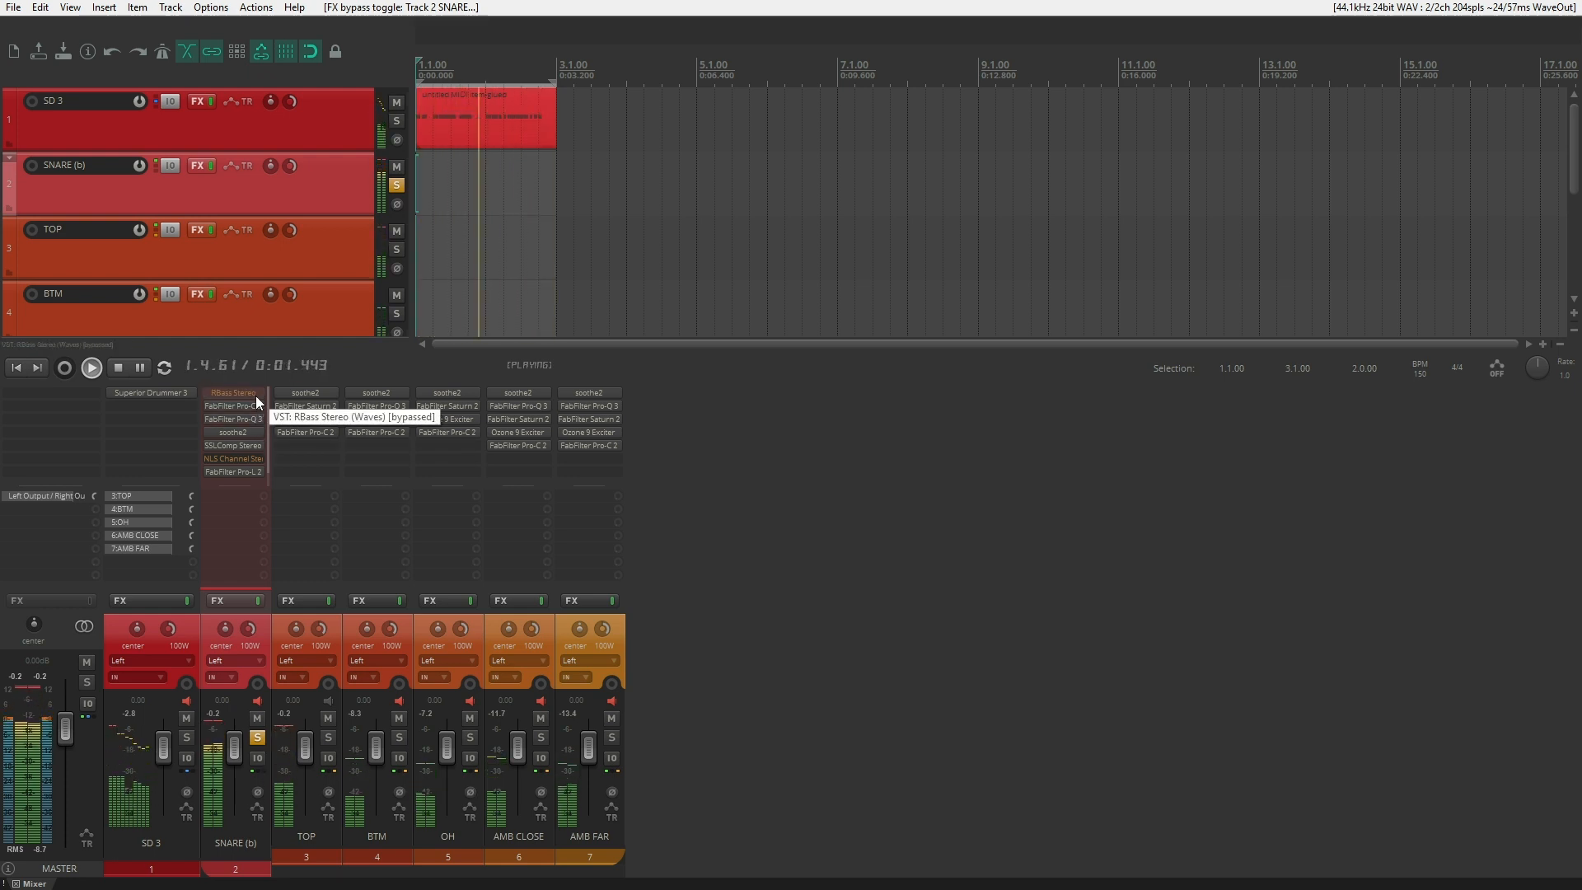
ctrl+click(256, 396)
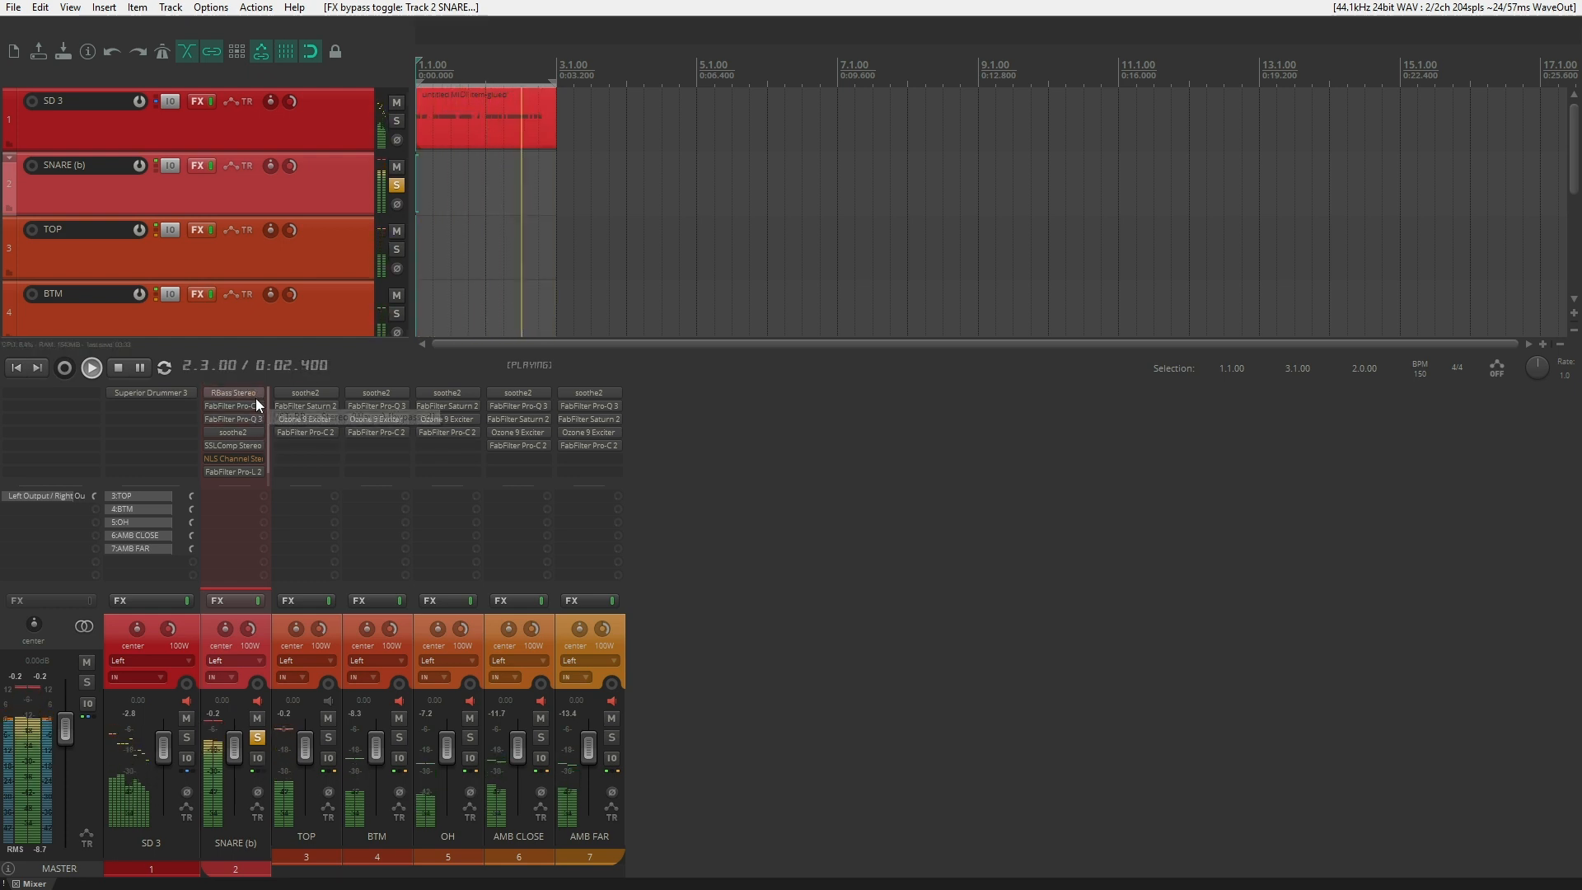
- Enable NLS Channel Stereo on the SNARE (b) track and review its drive and output settings
double_click(231, 460)
drag(963, 394, 968, 408)
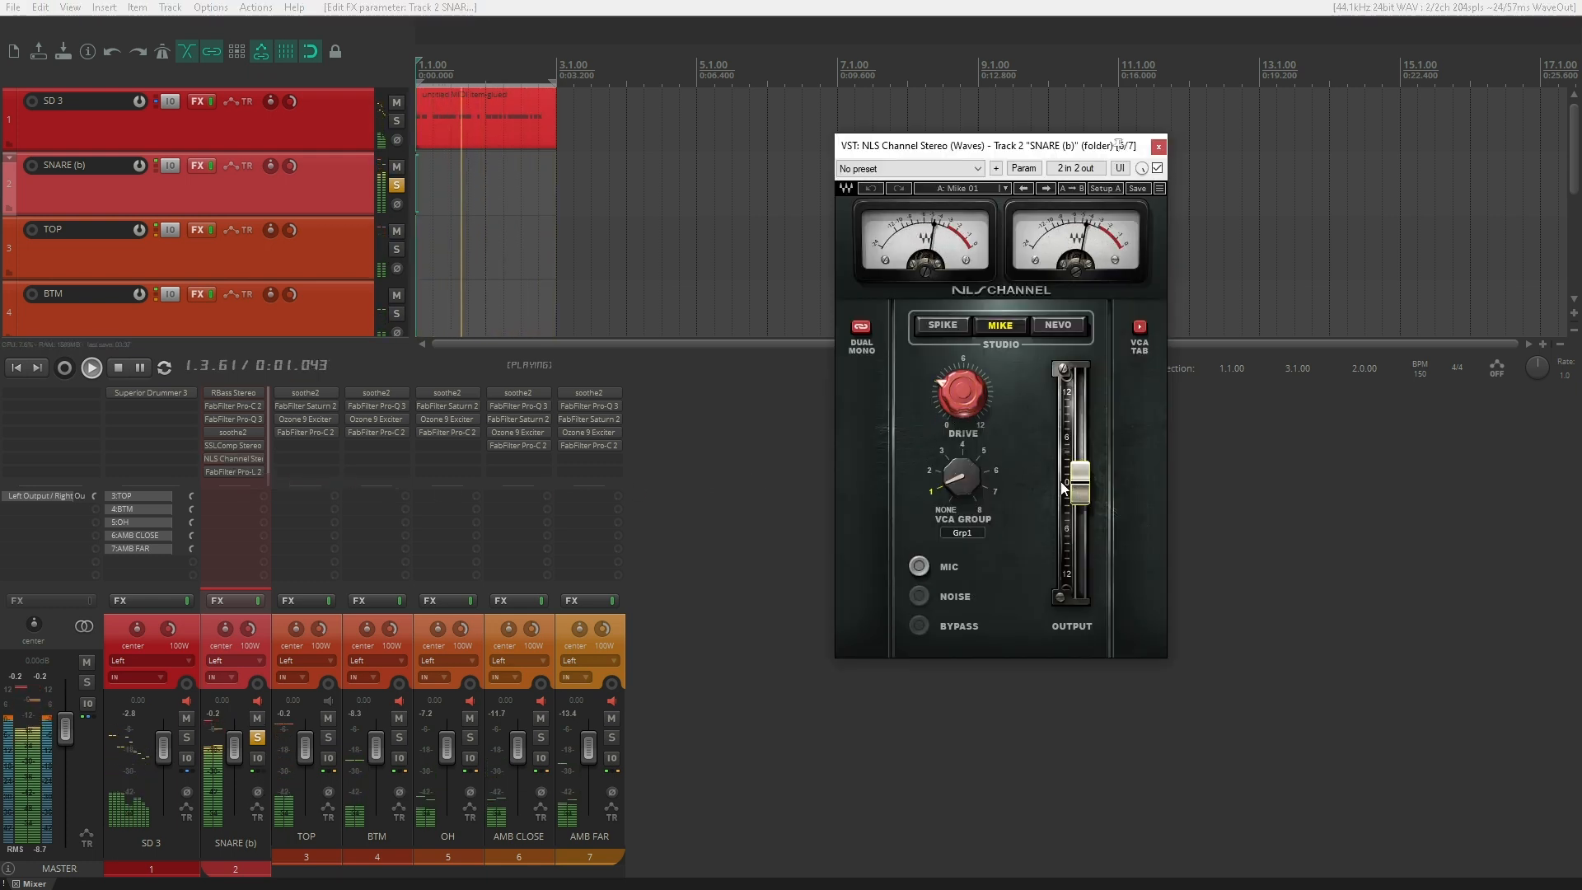
click(1159, 148)
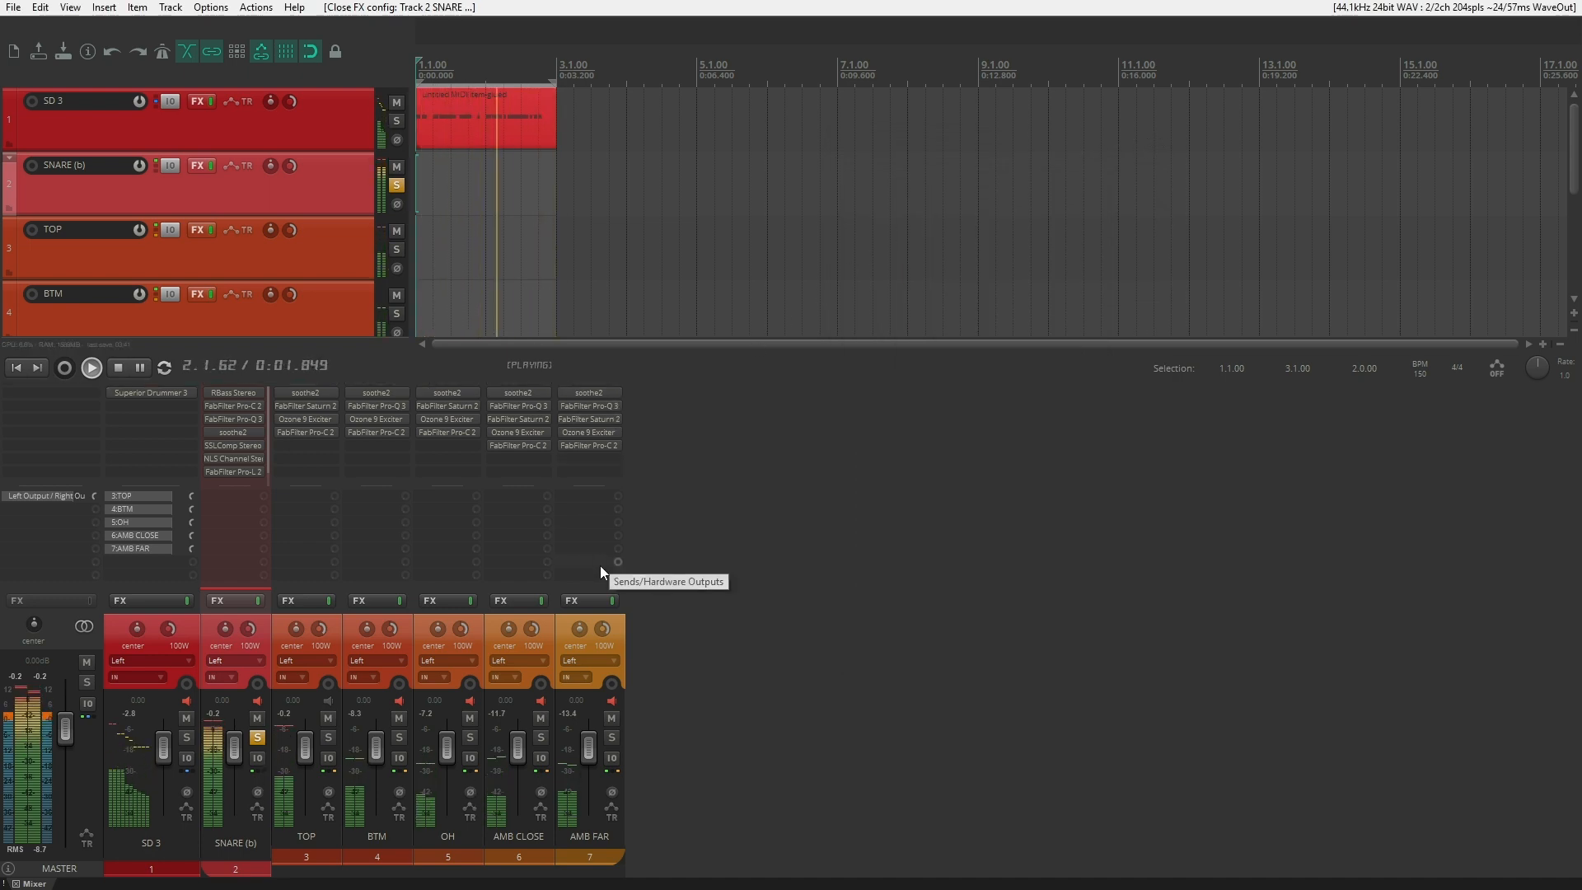
- Bypass the whole effects chain on every track from AMB FAR back to SNARE (b) to hear the unprocessed snare
click(618, 650)
click(612, 602)
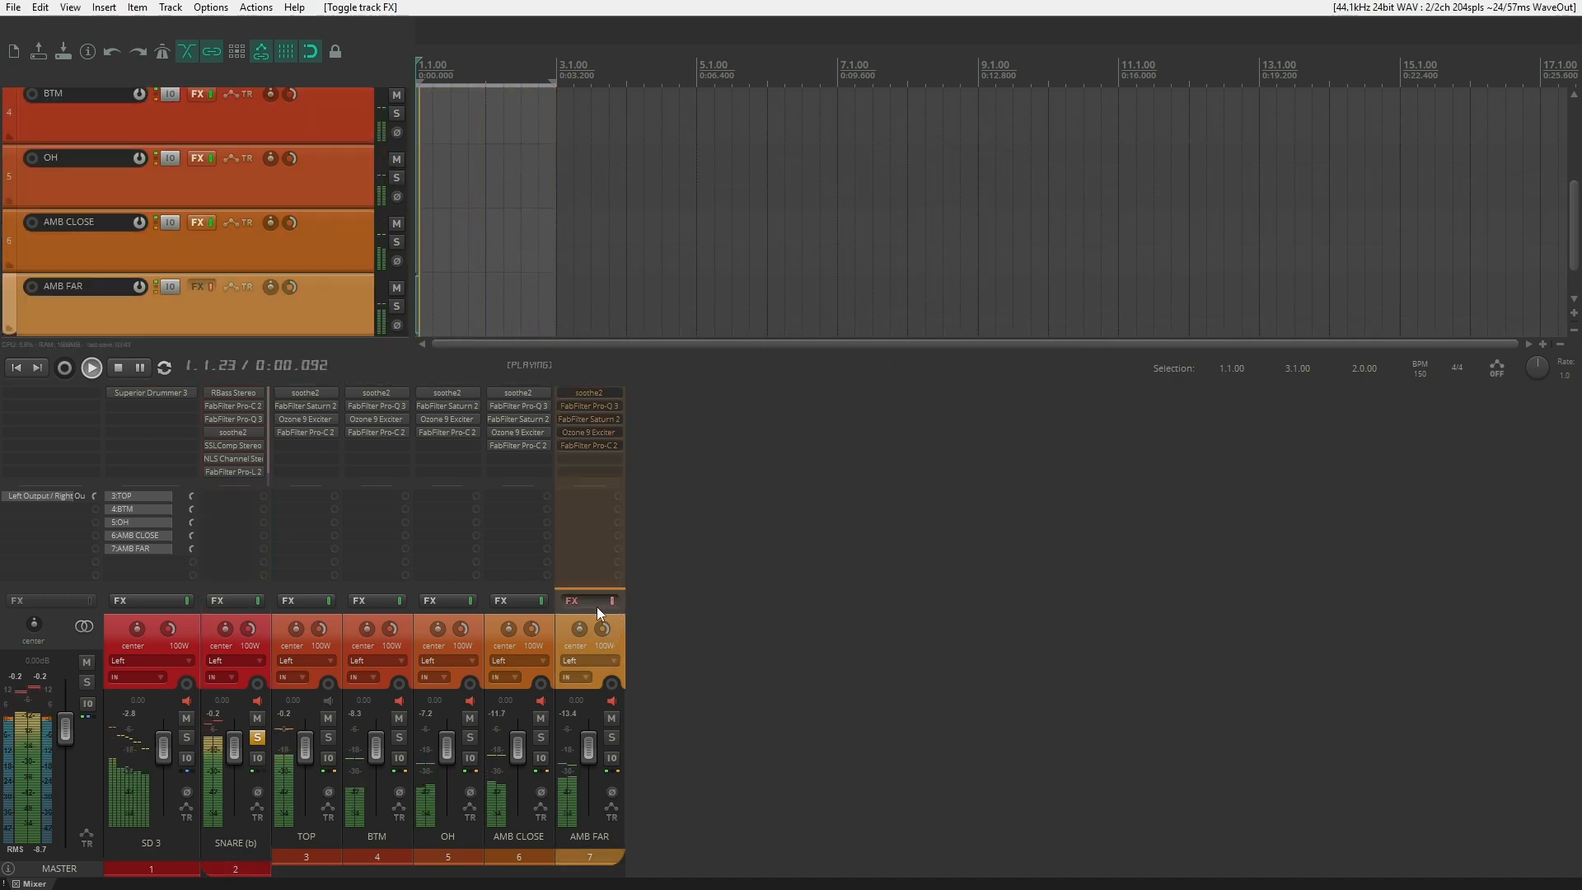
click(540, 604)
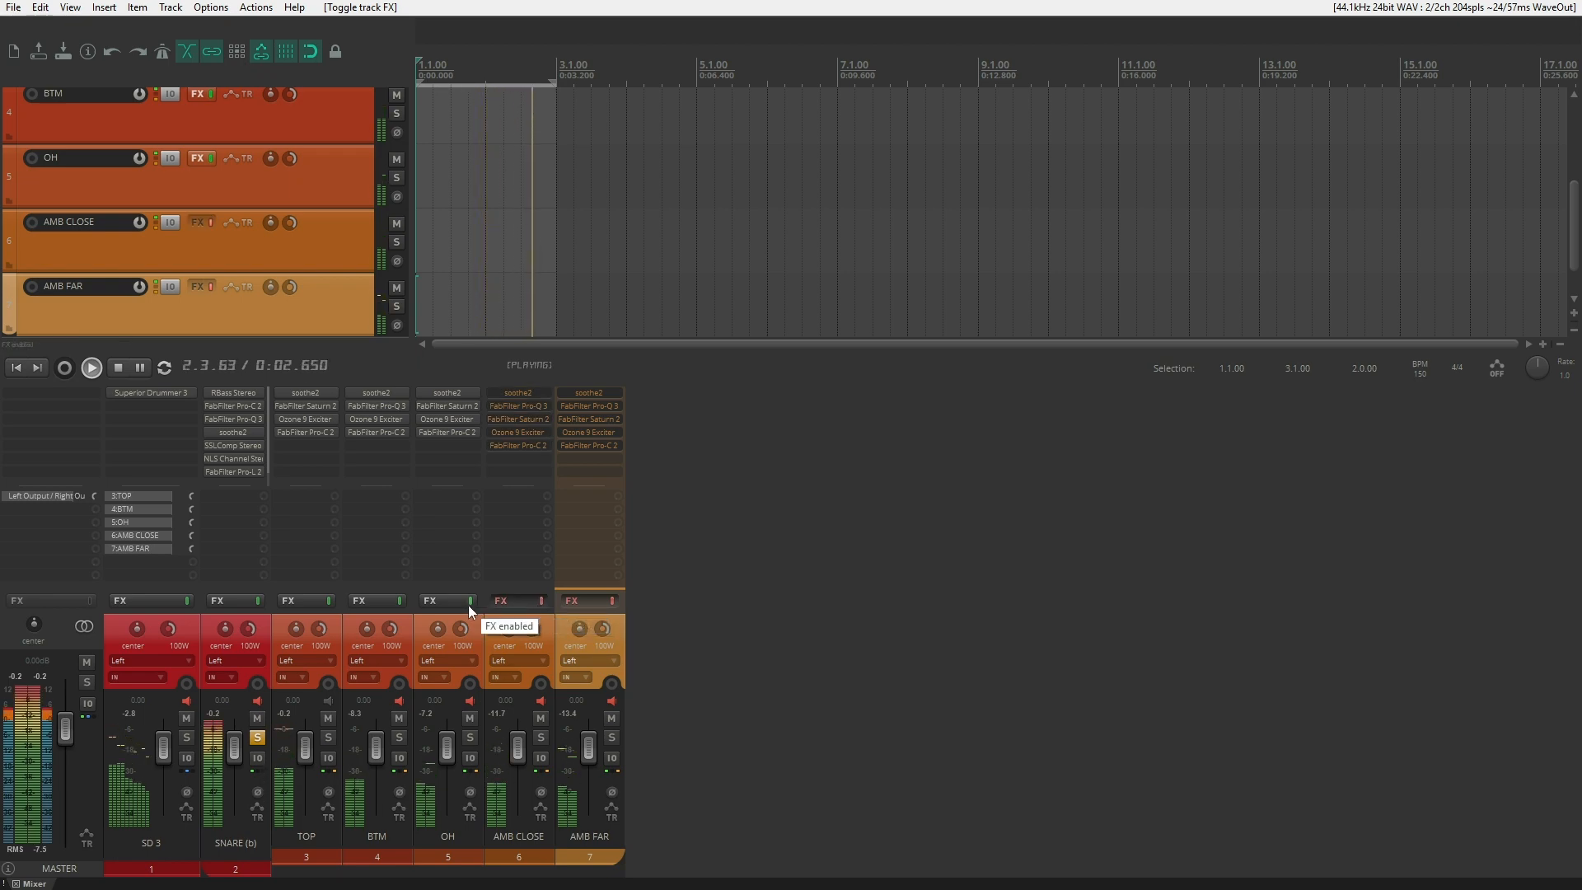
click(468, 605)
click(400, 601)
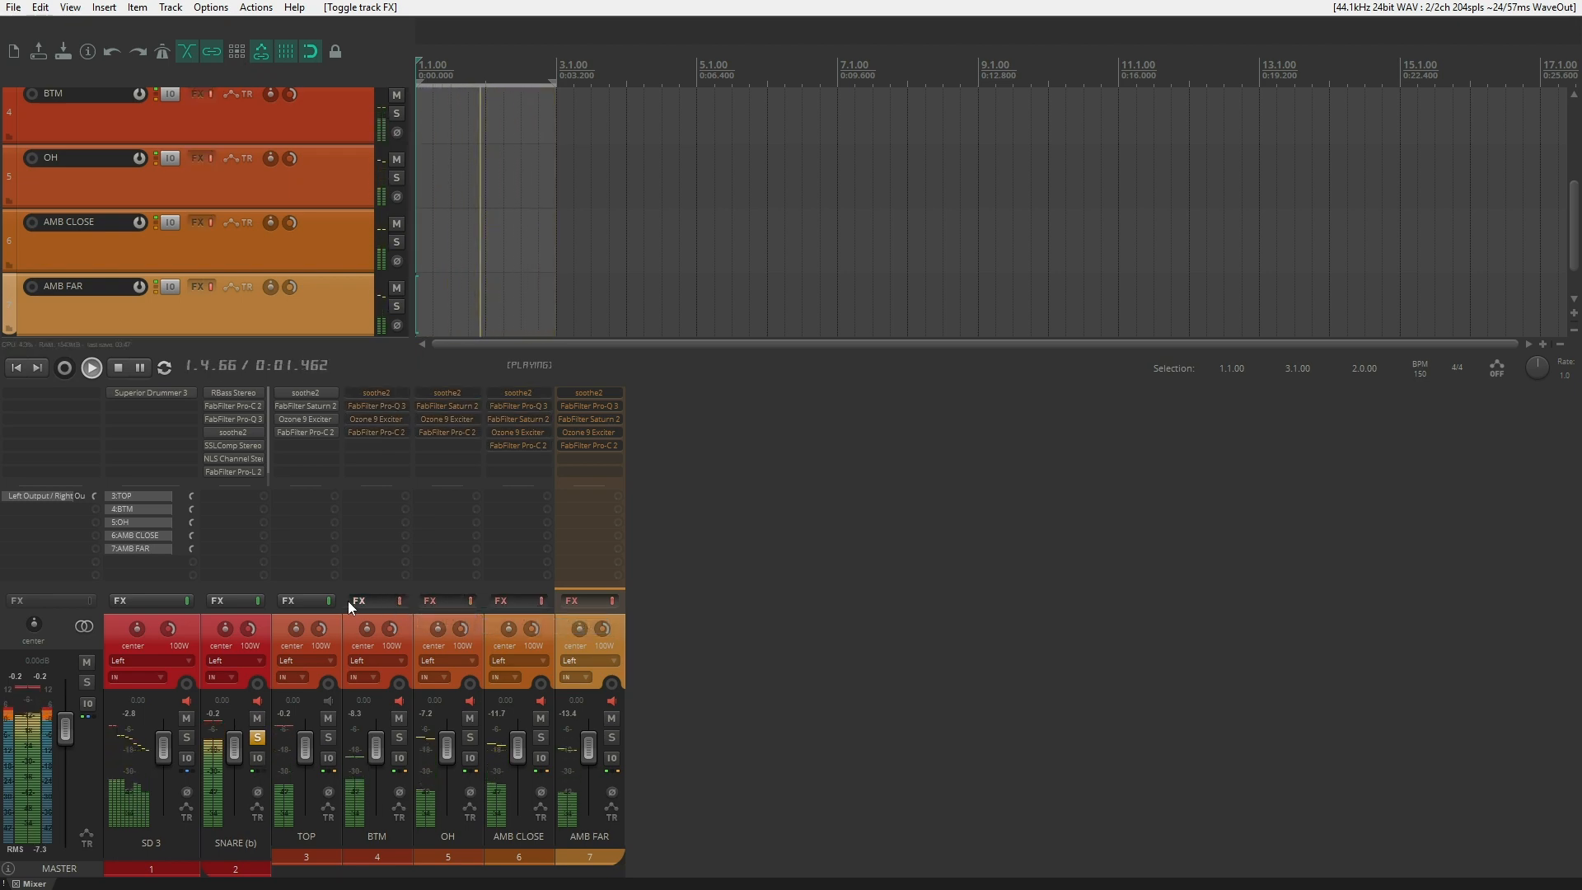
click(330, 602)
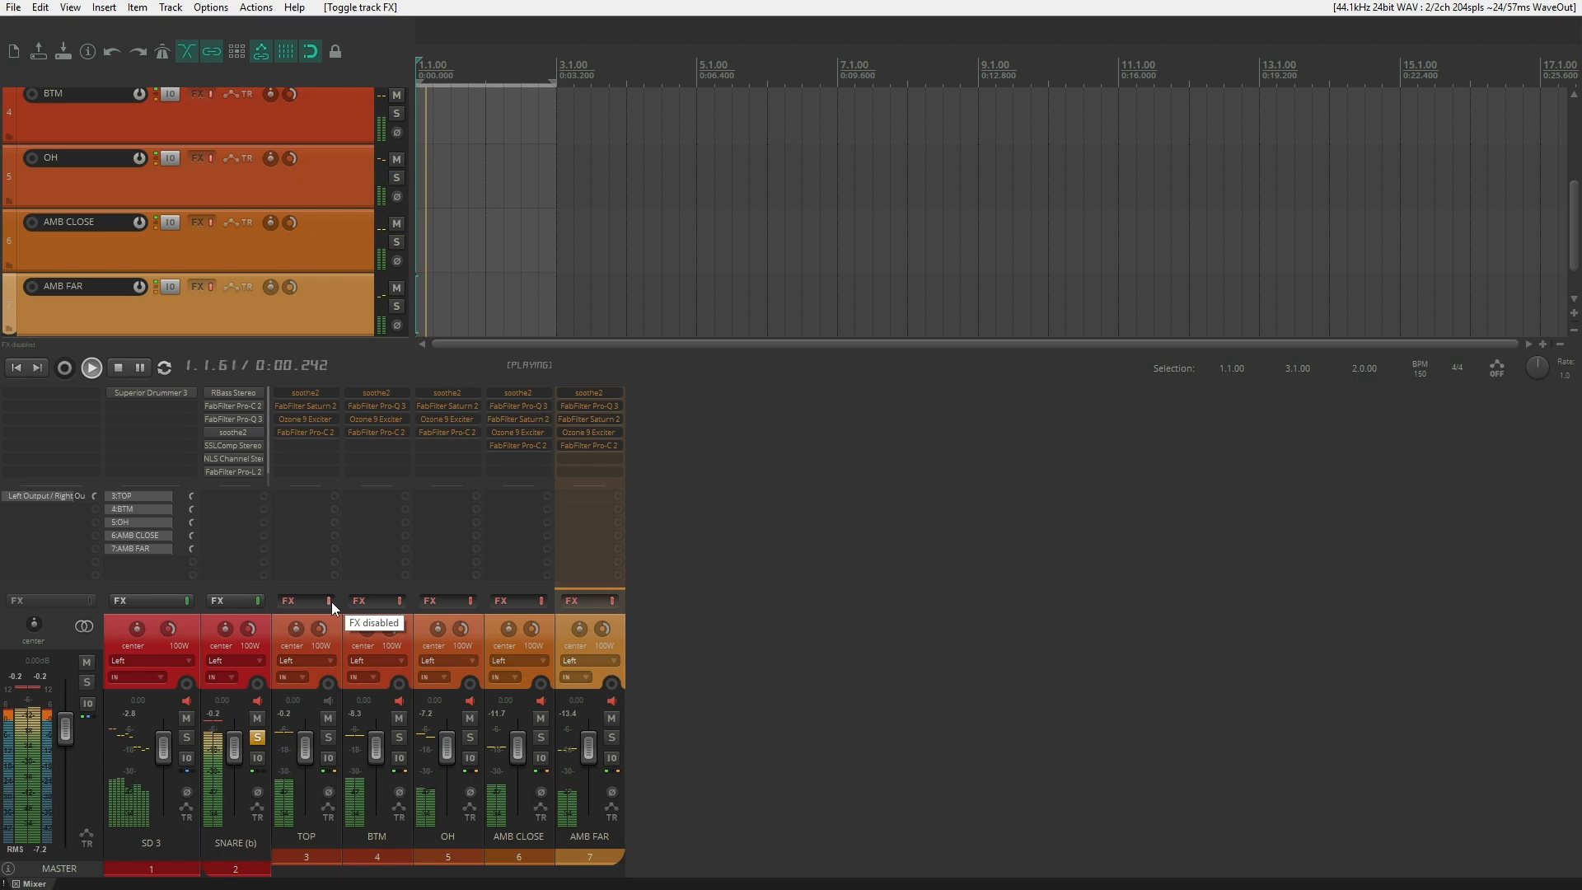
click(264, 604)
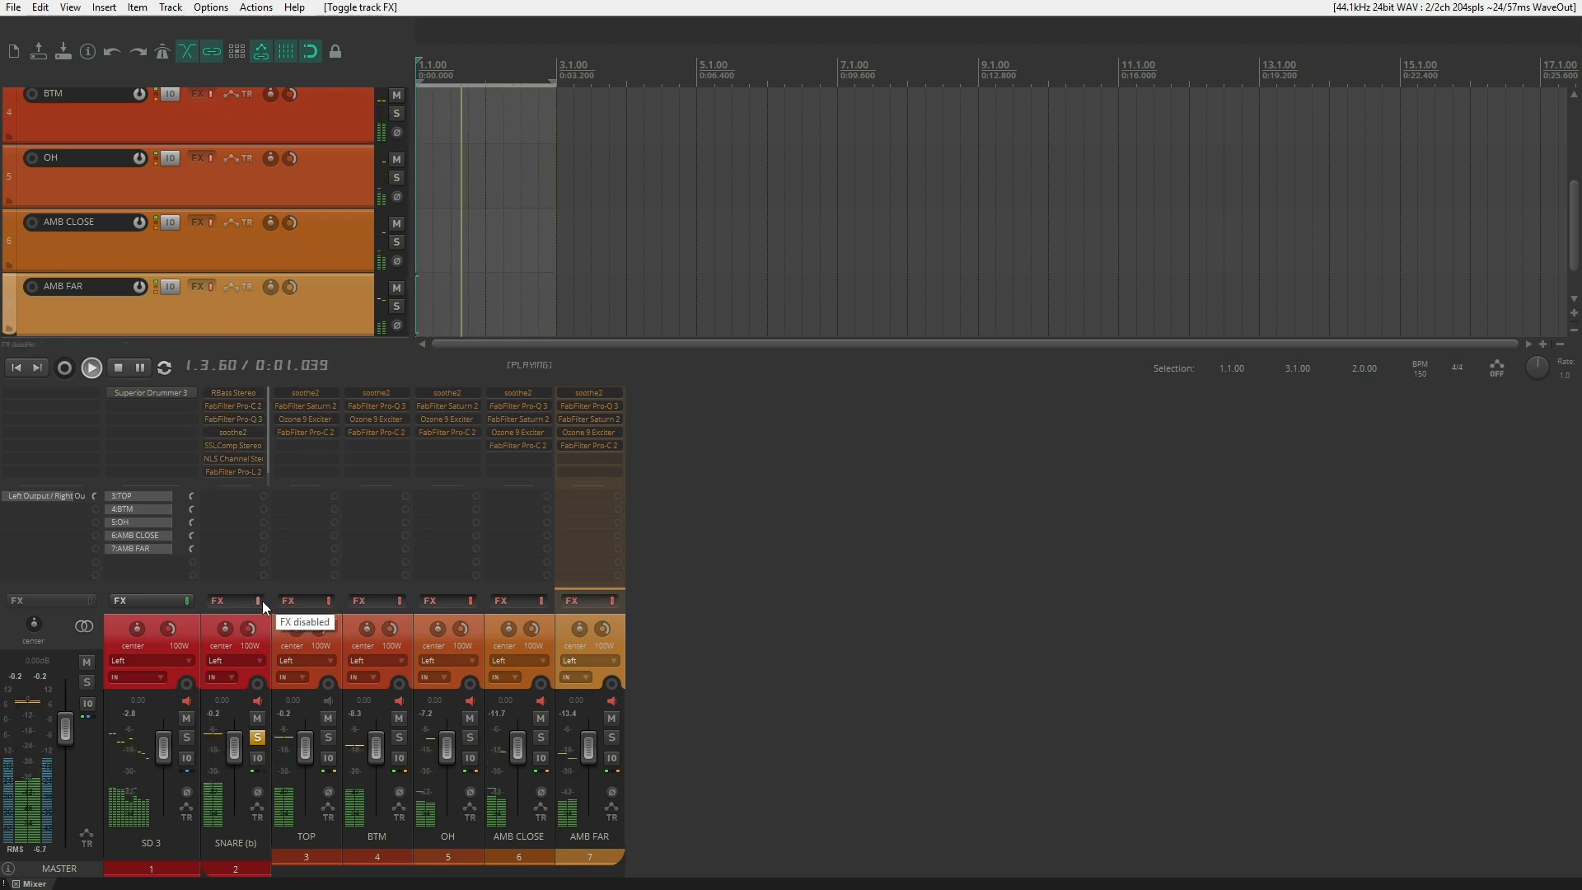
- Re-enable the effects chains on the SNARE (b), TOP, BTM, OH, AMB CLOSE and AMB FAR tracks for comparison
click(262, 601)
click(327, 603)
click(398, 600)
click(471, 601)
click(537, 603)
click(611, 602)
click(682, 623)
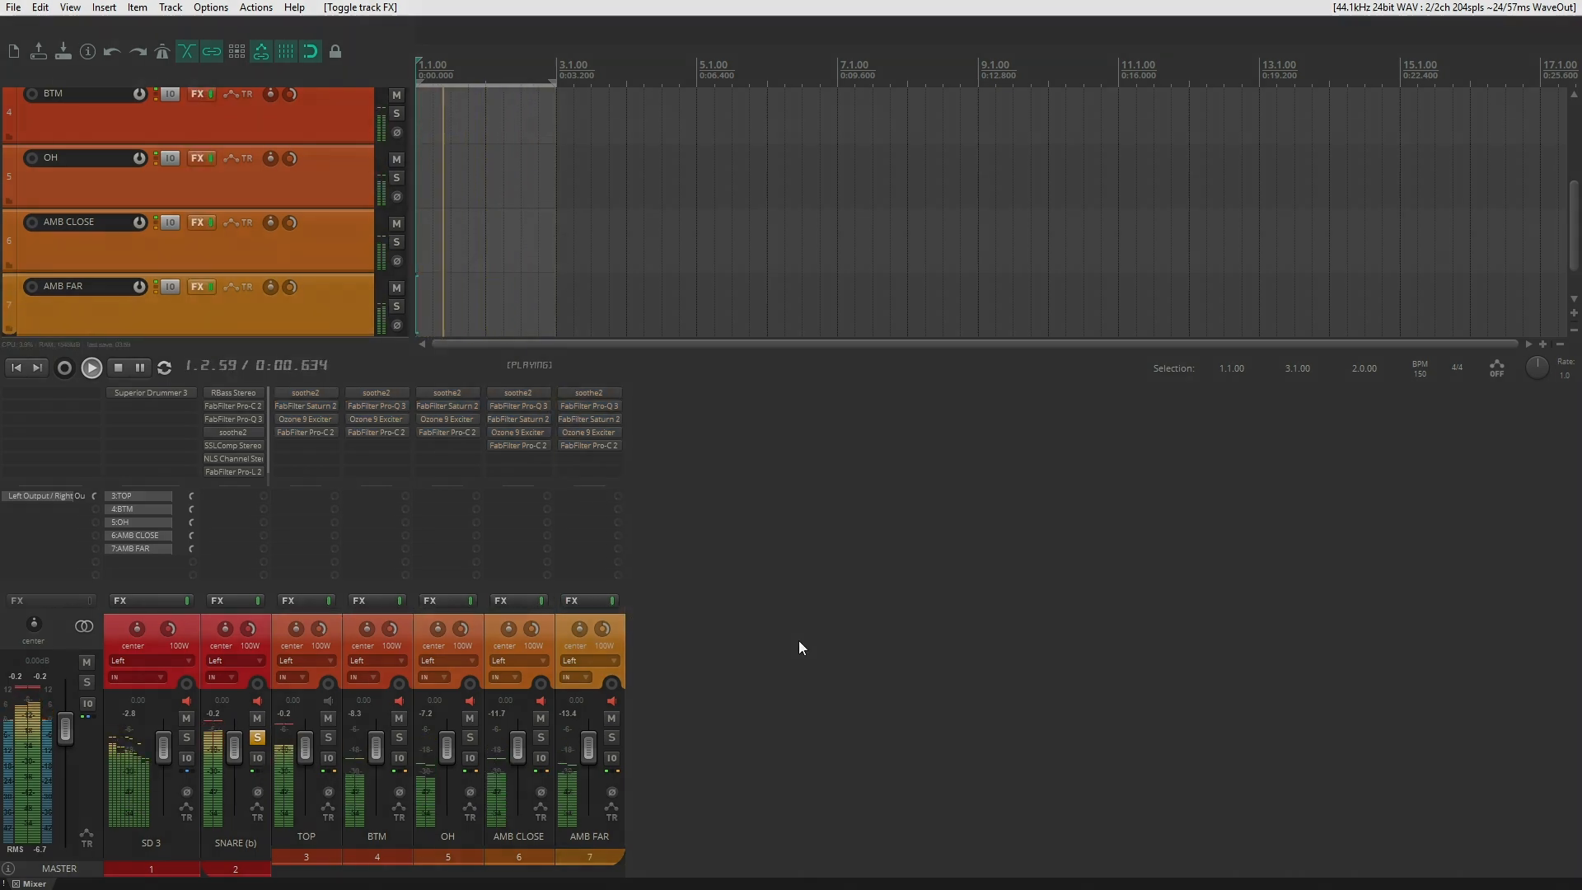